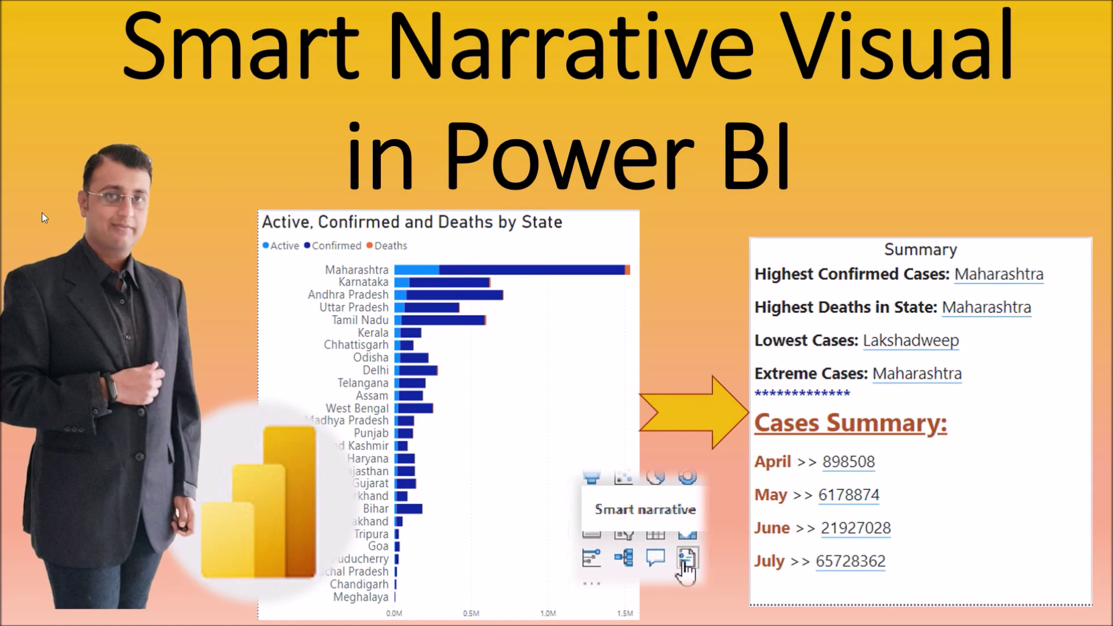
click(155, 124)
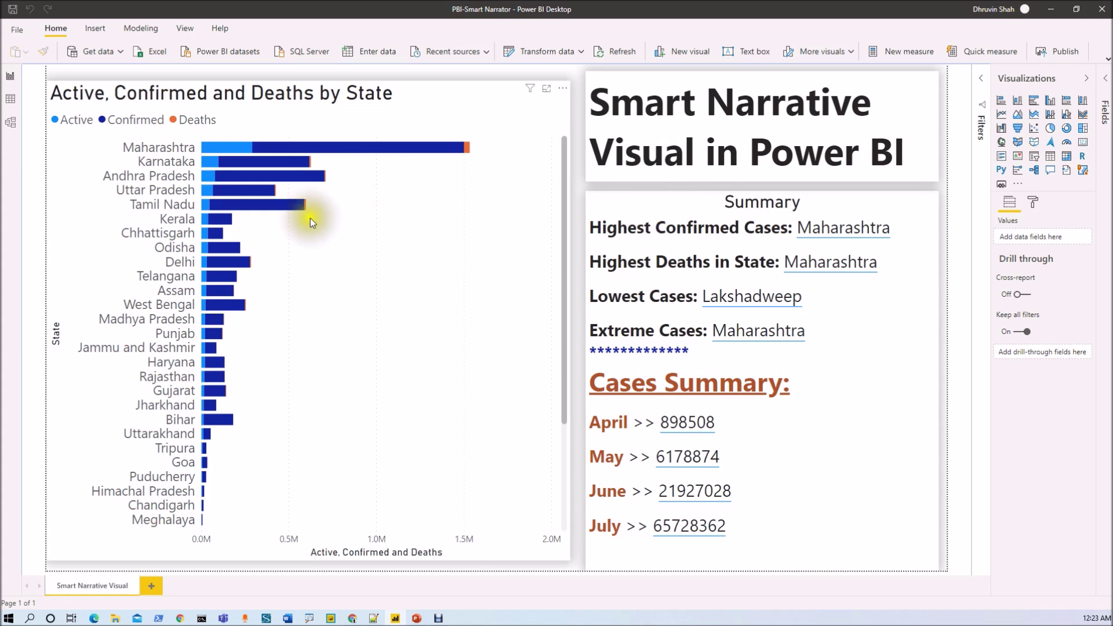
Step: Select Andhra Pradesh and Haryana in the state bar chart to check how the summary responds
click(266, 182)
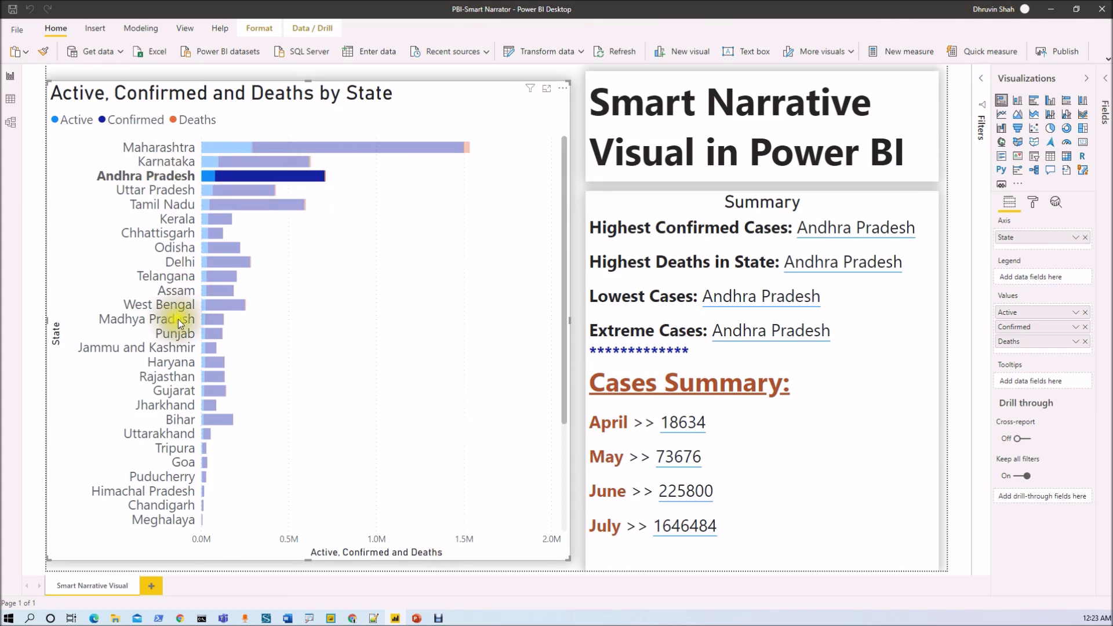
shift+click(169, 362)
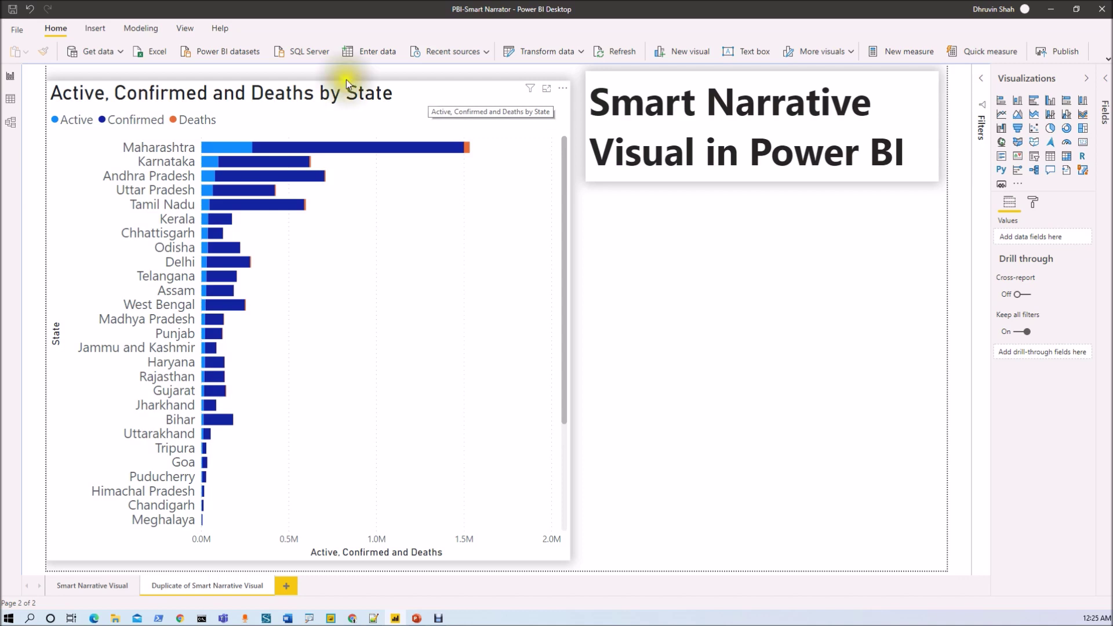
Step: Check in the global preview feature options that Smart narrative visual is enabled, and close the options
mouse_move(351, 146)
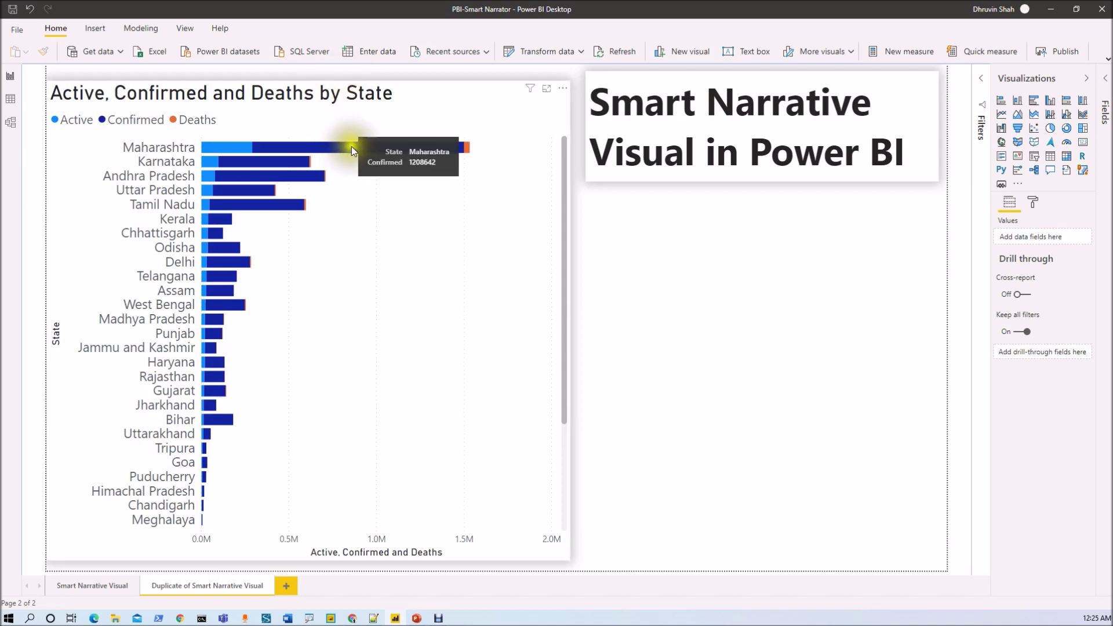
click(17, 29)
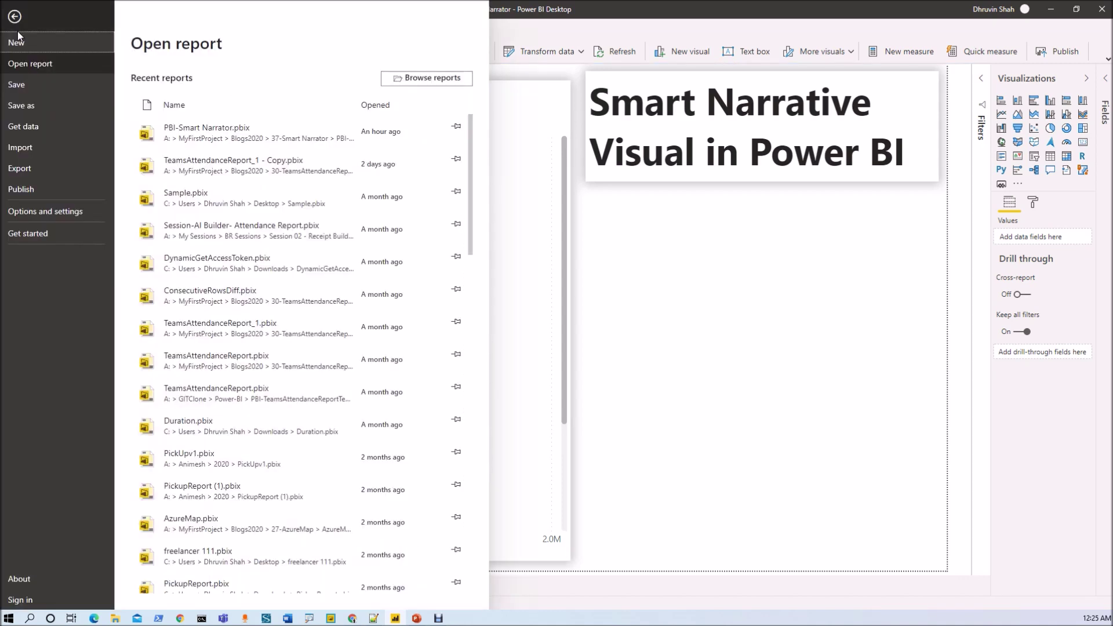
click(41, 214)
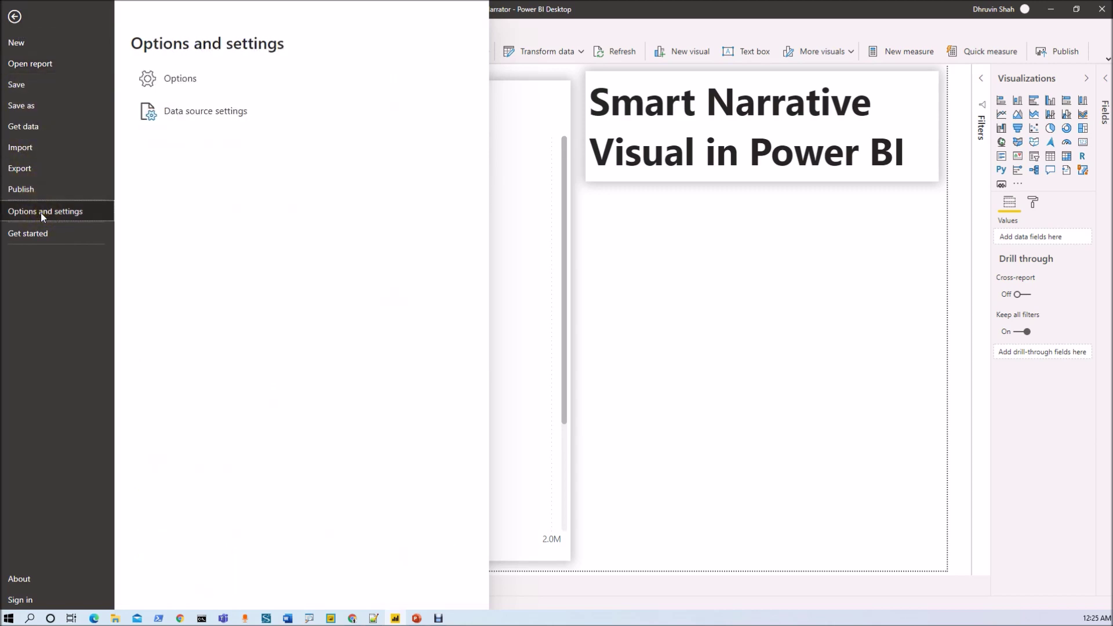
click(182, 78)
click(409, 338)
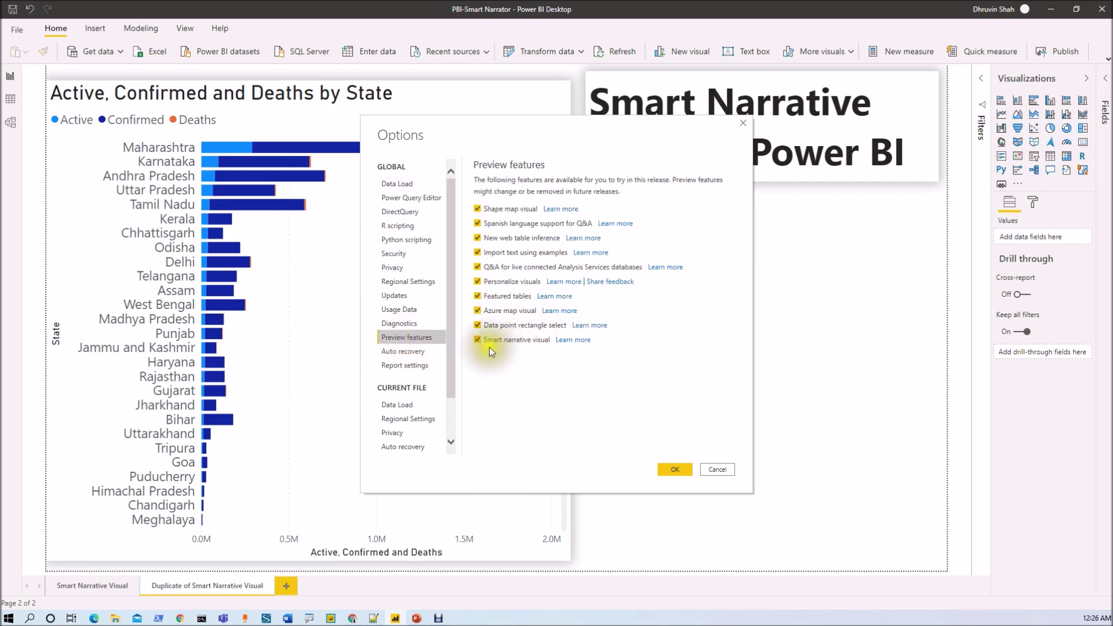
click(549, 342)
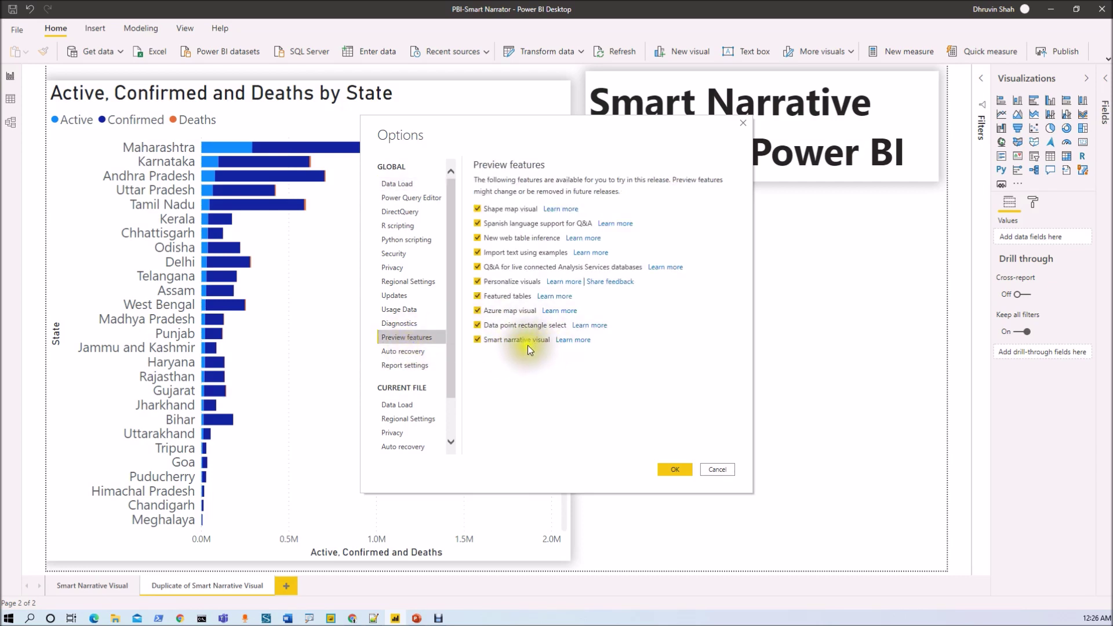
click(680, 477)
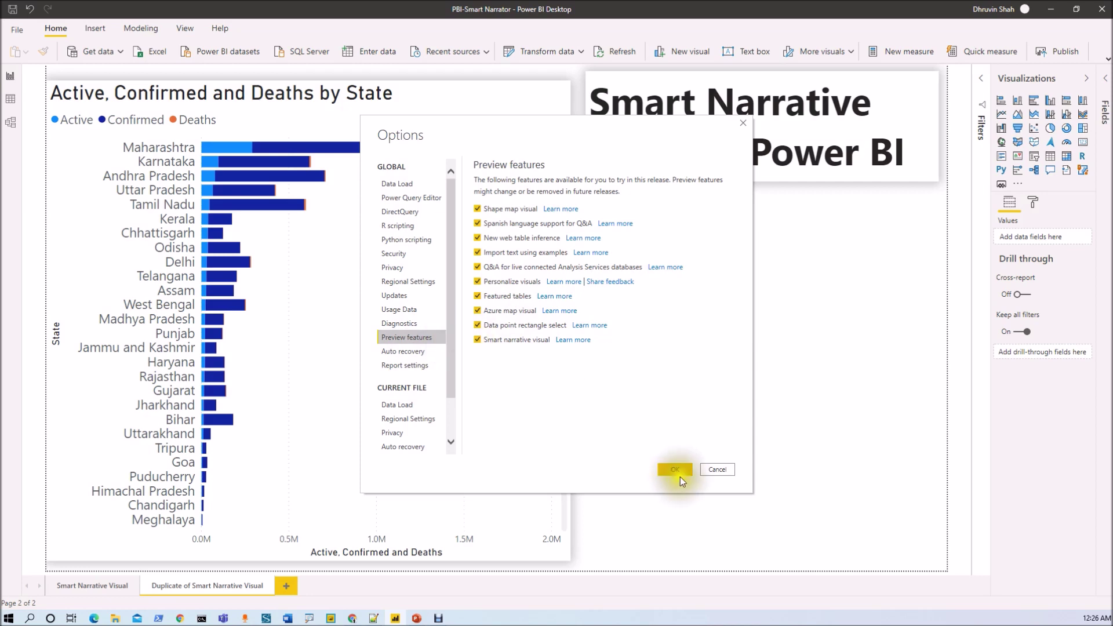
click(722, 471)
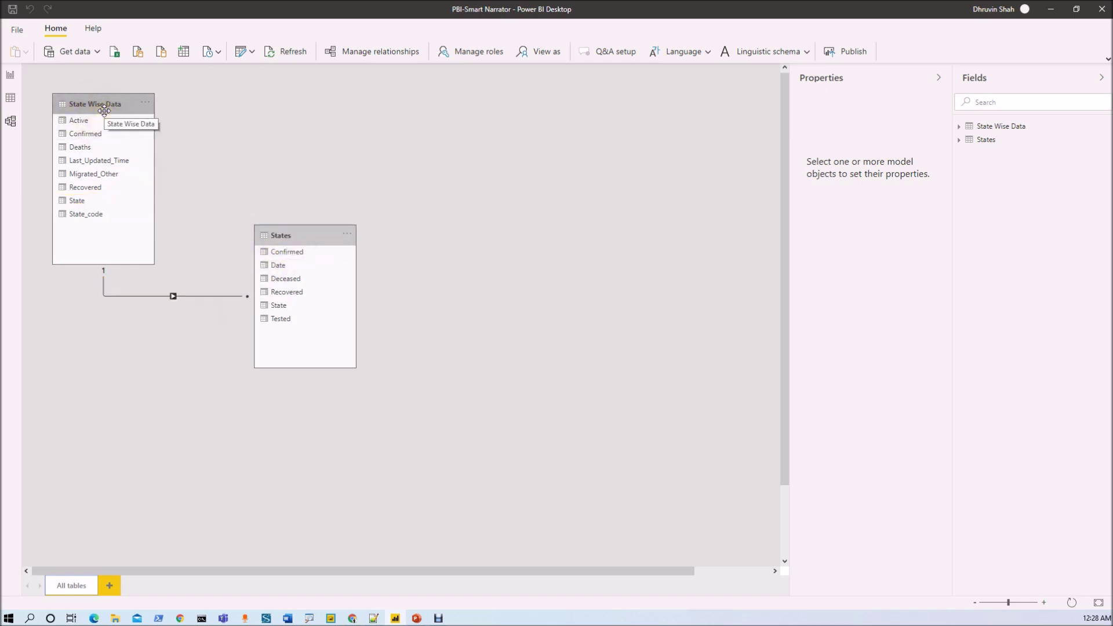
Step: Review the columns of the State Wise Data and States tables, and return to the report page
click(10, 99)
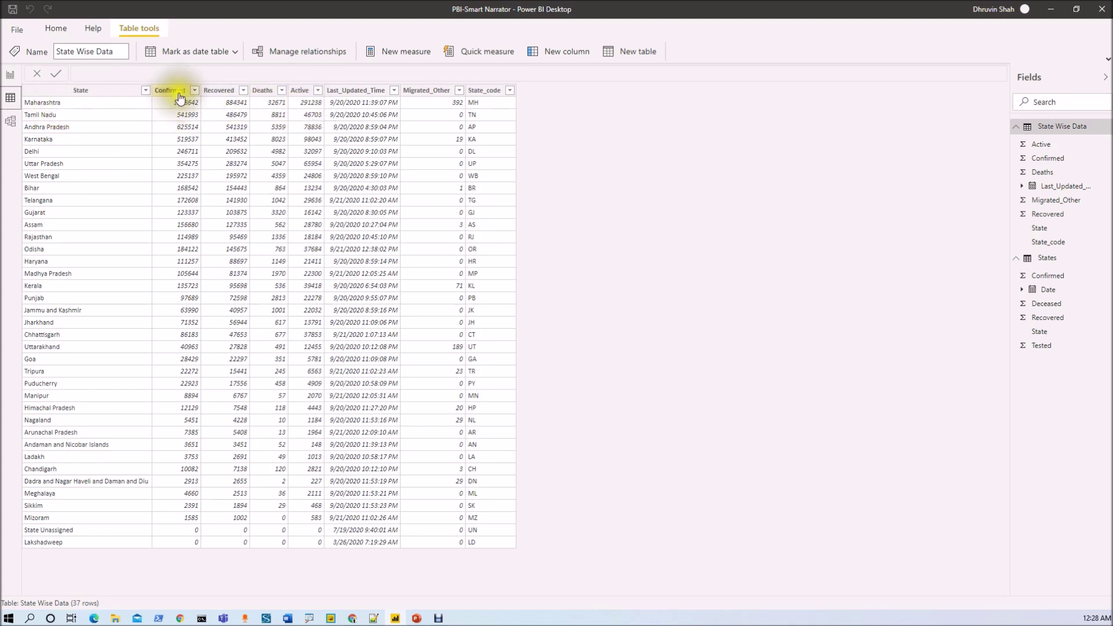
click(302, 93)
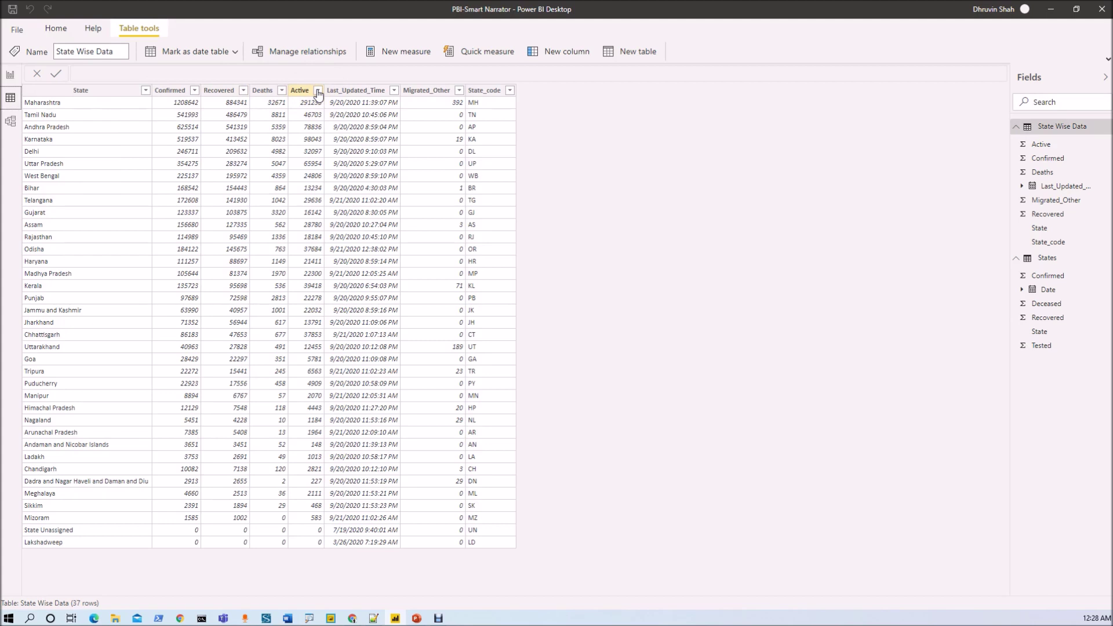
click(1051, 262)
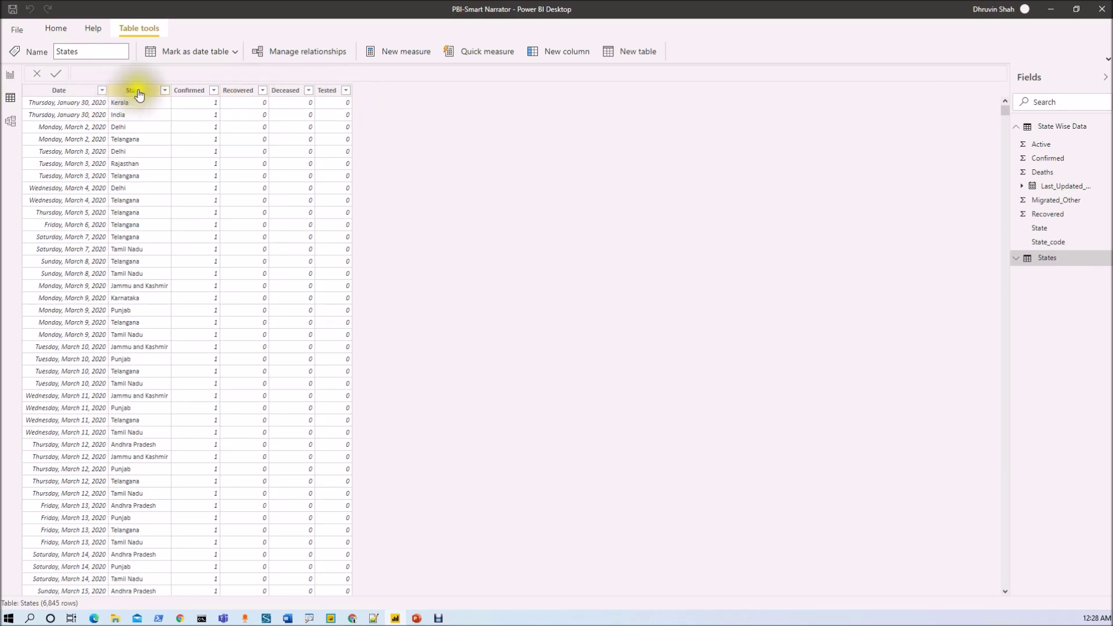
click(10, 74)
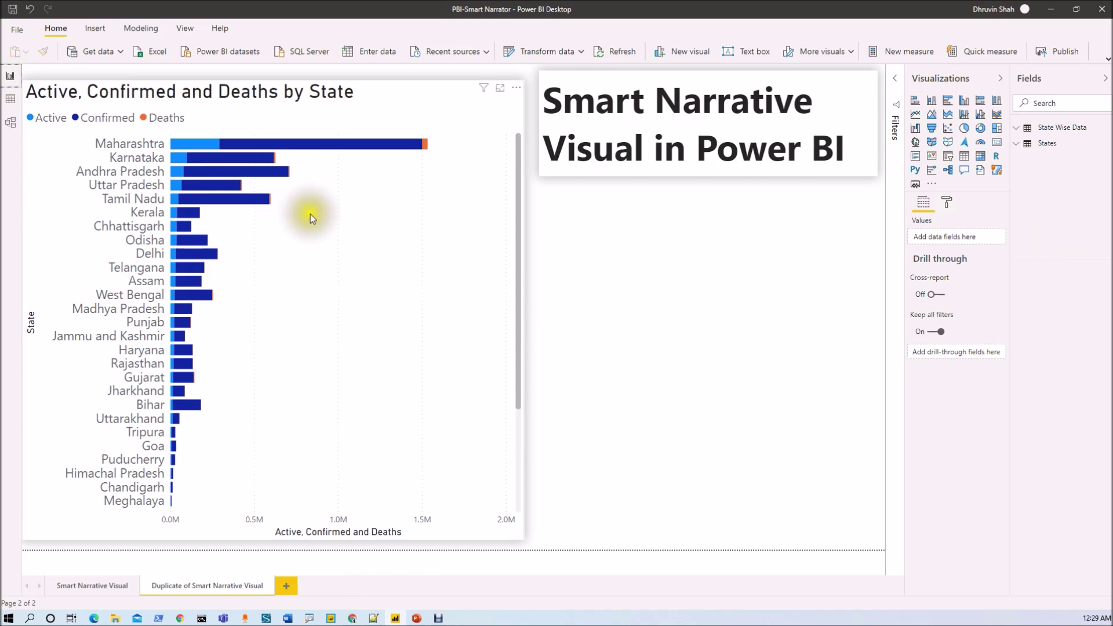
Step: Examine which State Wise Data fields the Active, Confirmed and Deaths by State chart uses
click(367, 112)
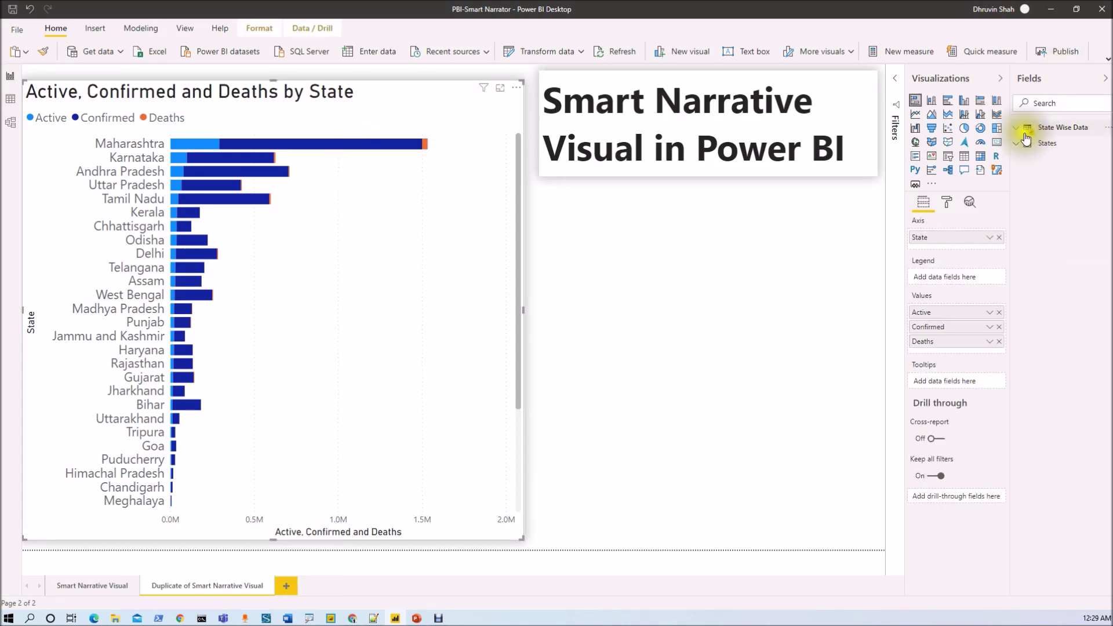
click(1021, 132)
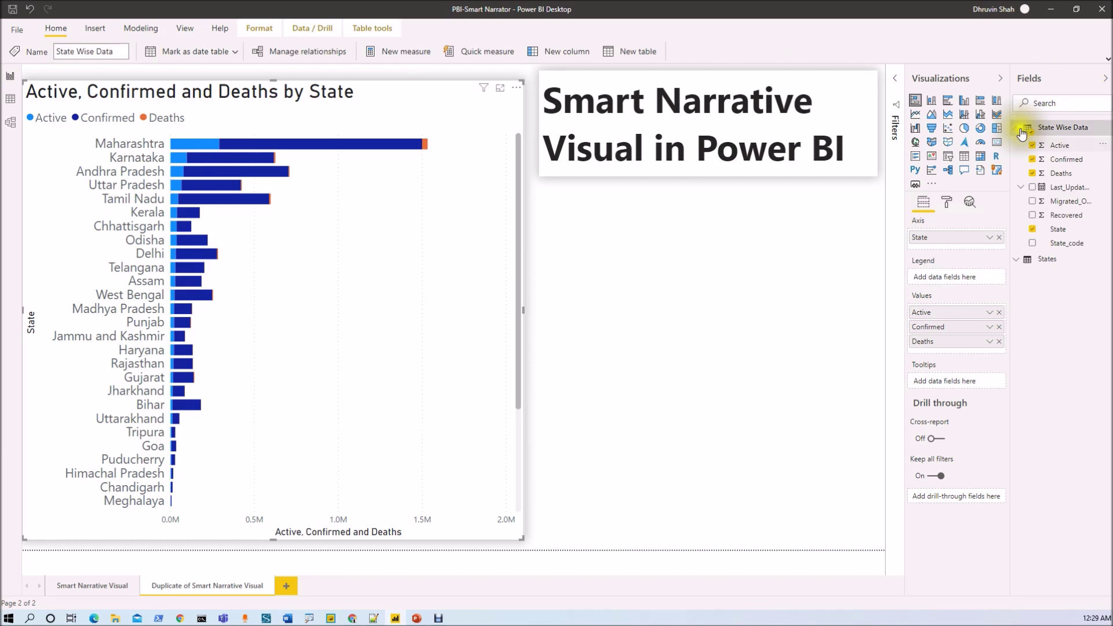
click(1047, 235)
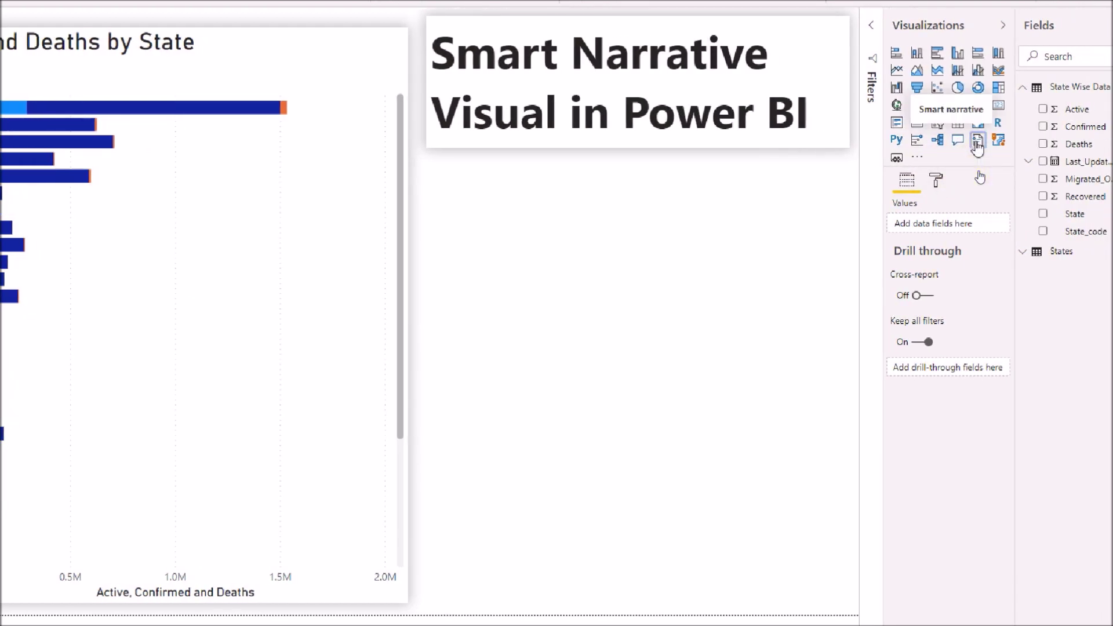
Step: Add a smart narrative visual to the page, and run Summarize on the state bar chart
click(978, 143)
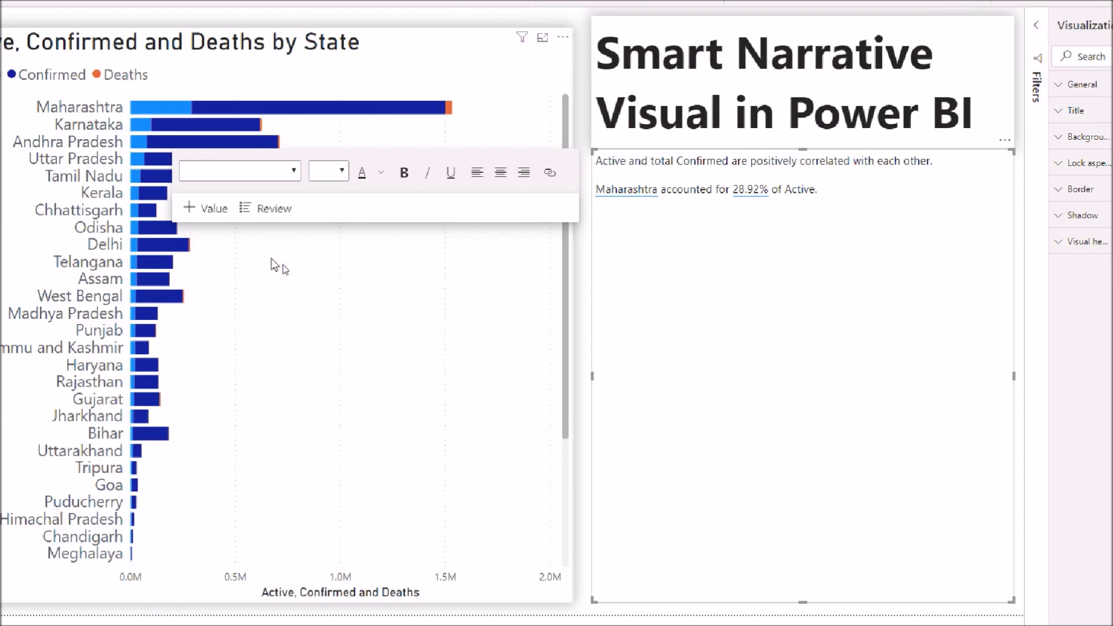
click(211, 258)
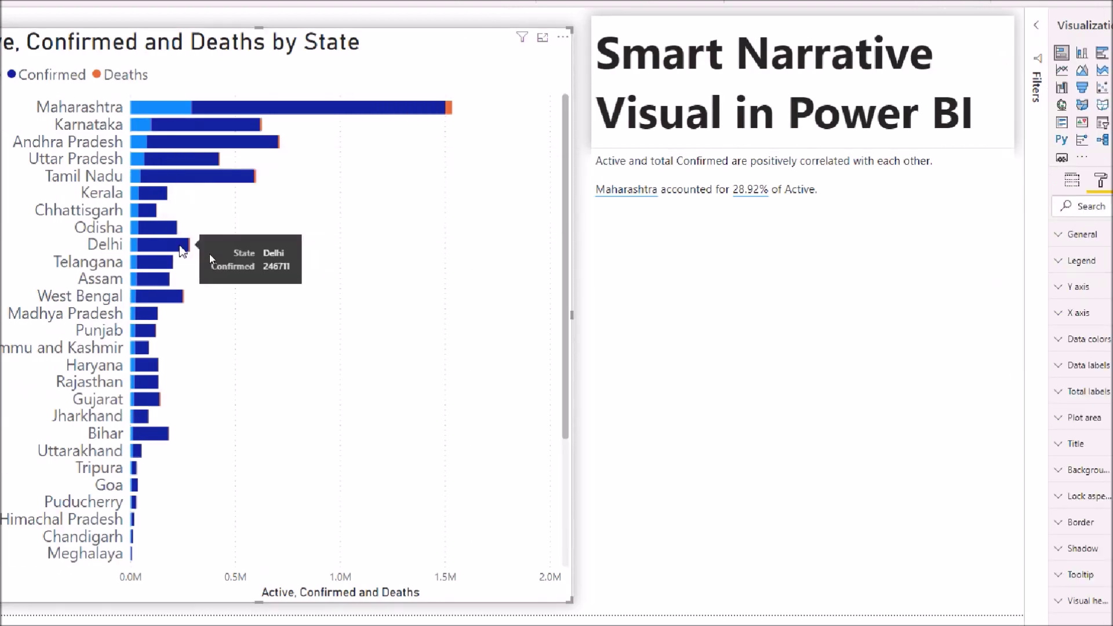
right_click(261, 245)
key(Escape)
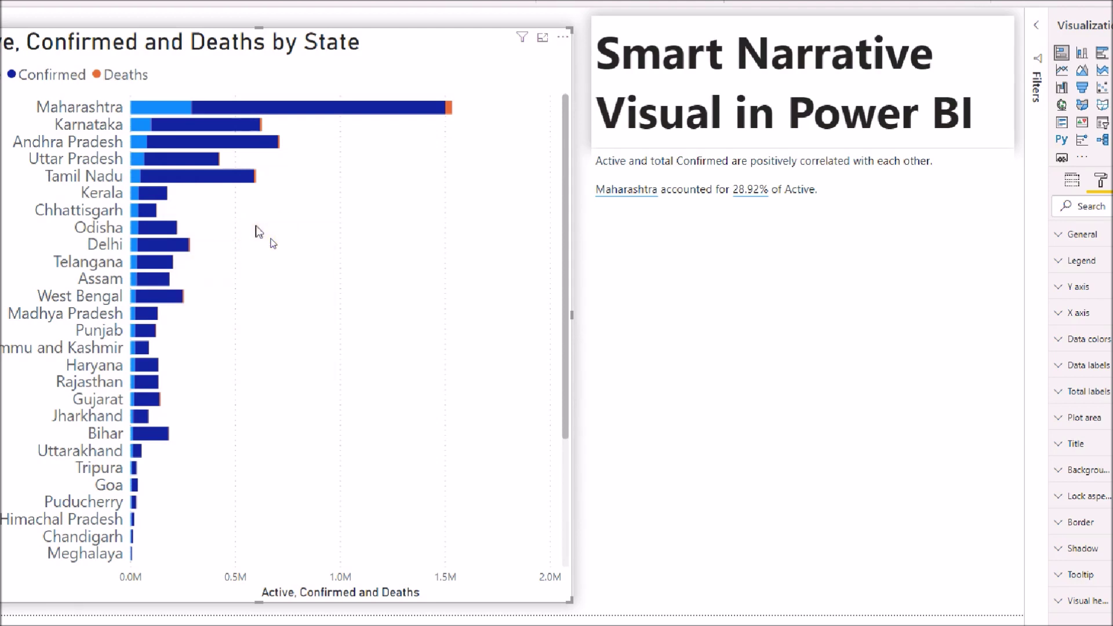
right_click(256, 227)
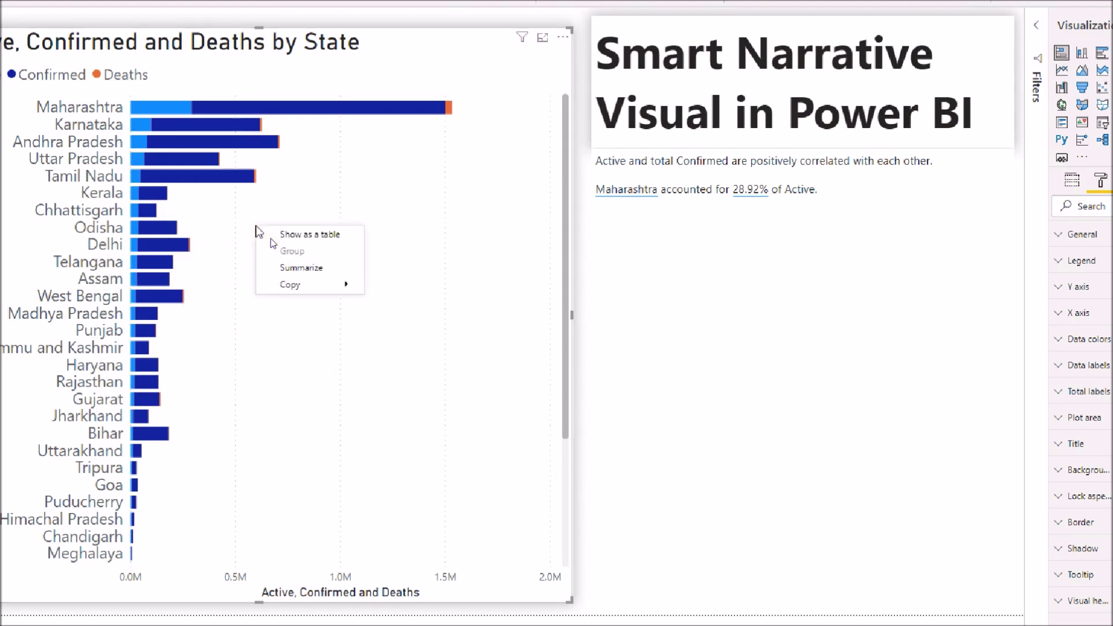
click(318, 268)
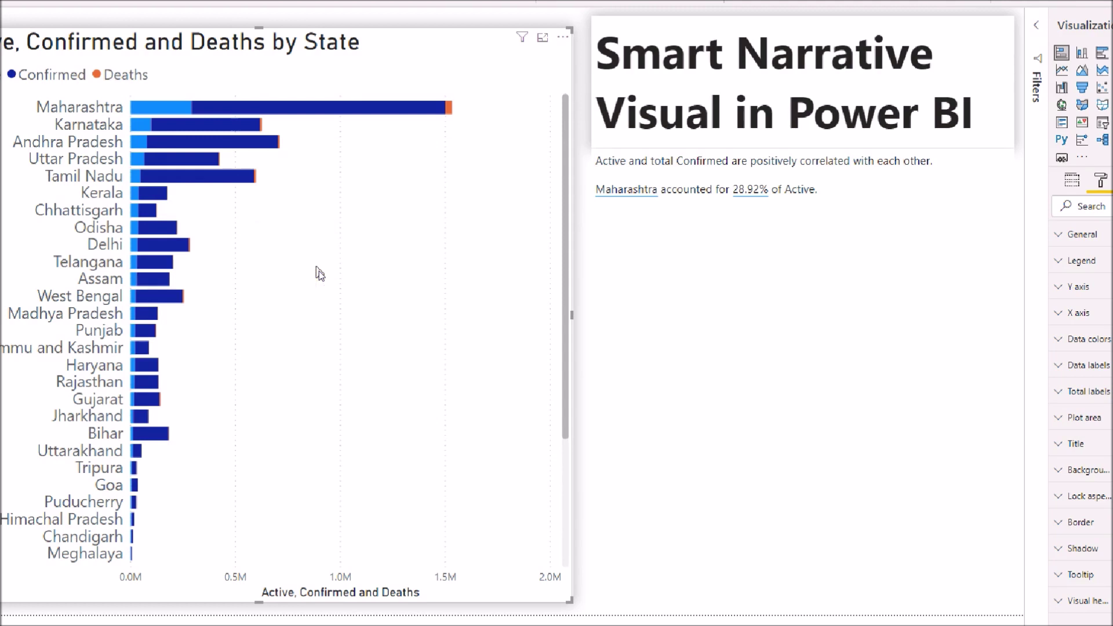
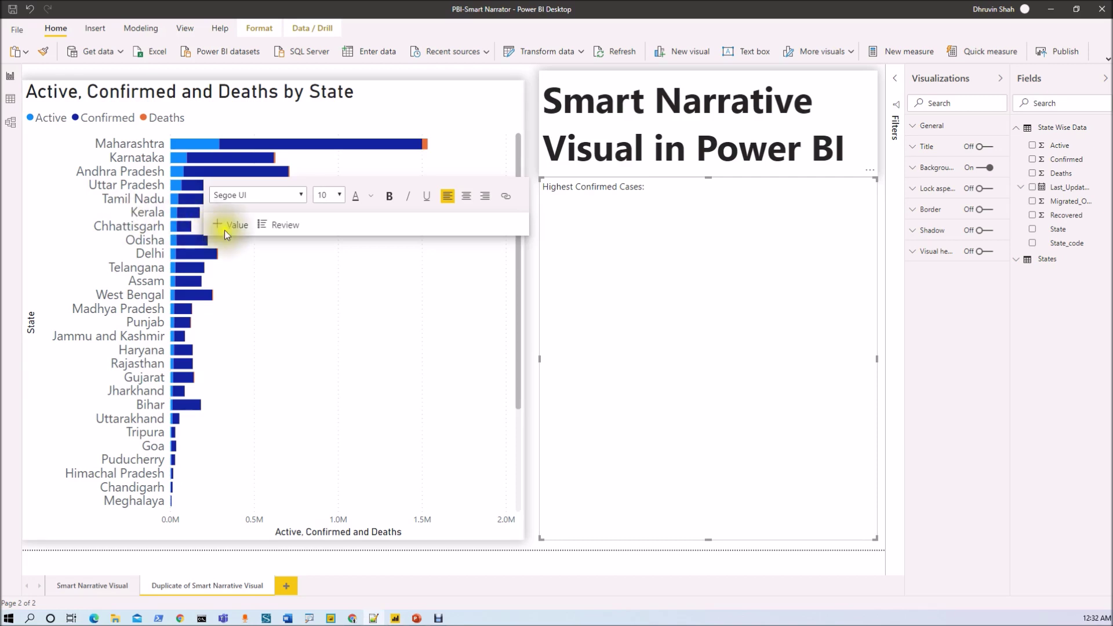
Step: Add the lines "Highest Deaths in State:", "Lowest Cases:" and "Extreme Cases:" below the first line of the narrative
click(555, 209)
text(Highest Deaths in State:)
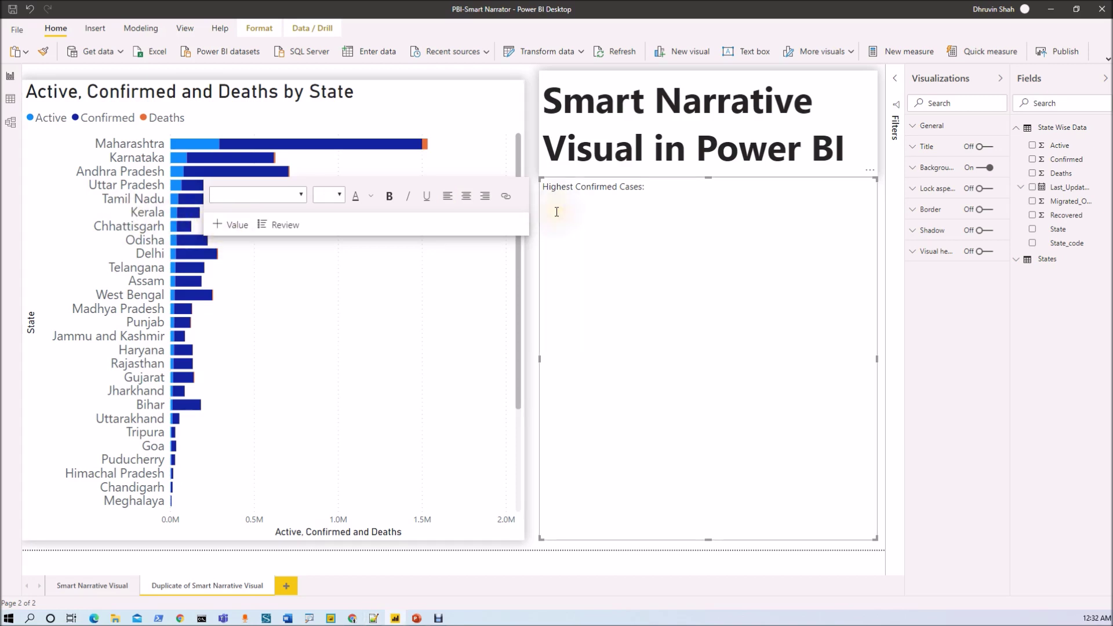
key(Return)
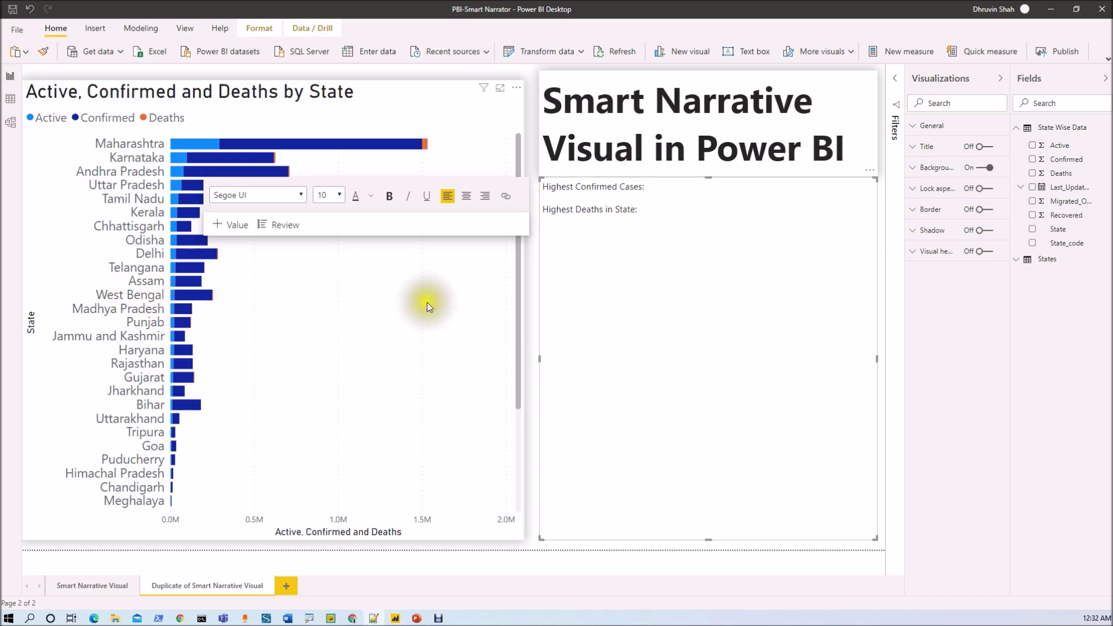
text(Lowest Cases:)
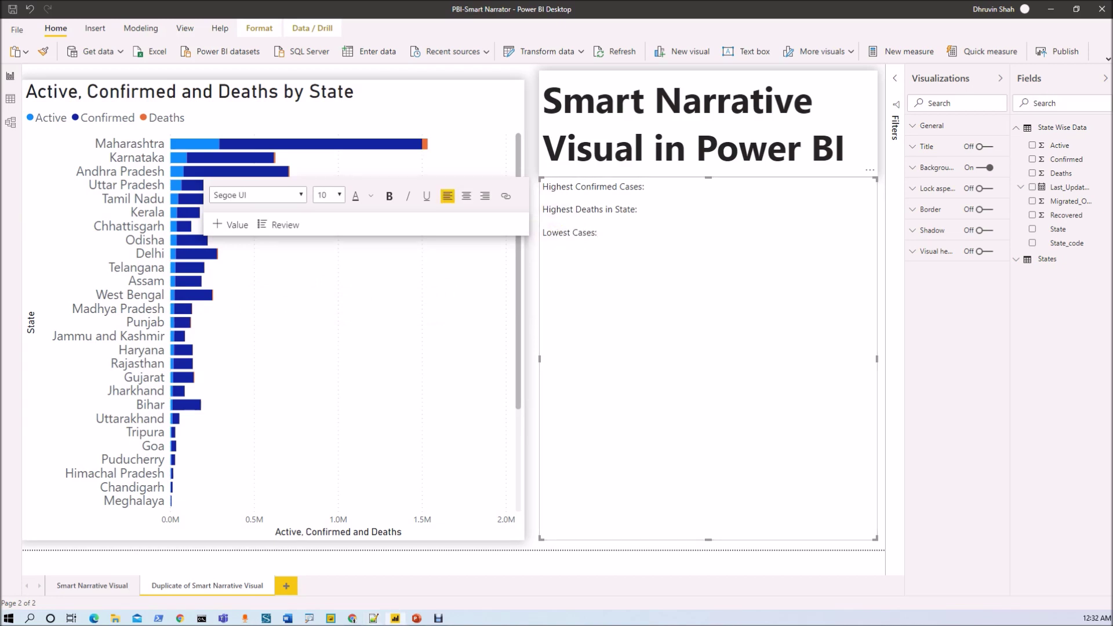
click(563, 265)
click(622, 232)
key(Return)
text(Extreme Cases:)
click(671, 189)
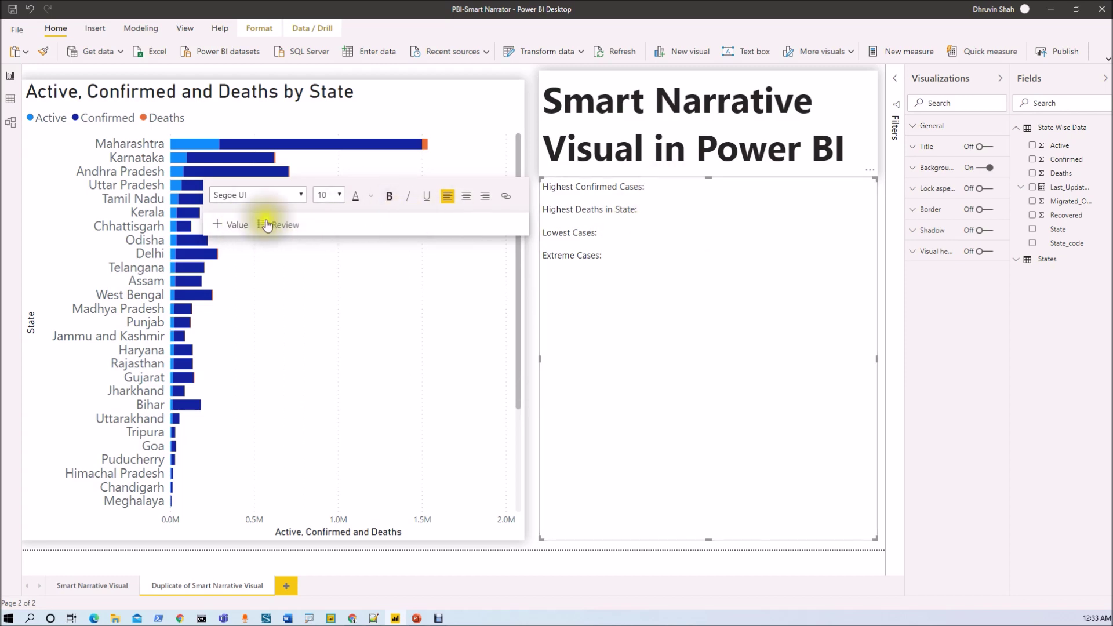
click(237, 226)
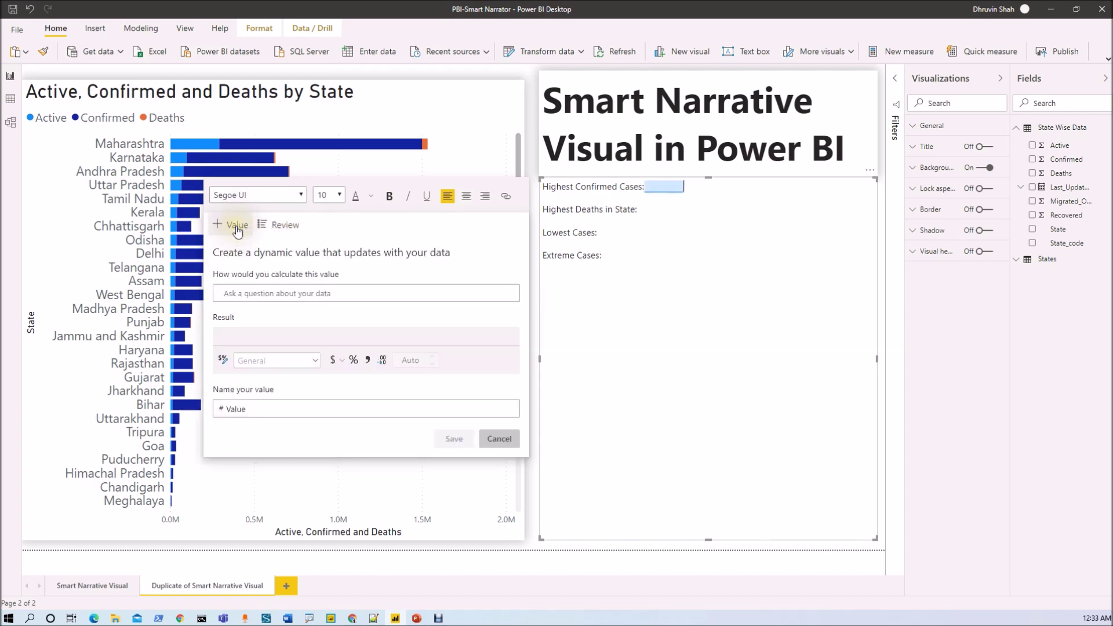
click(267, 294)
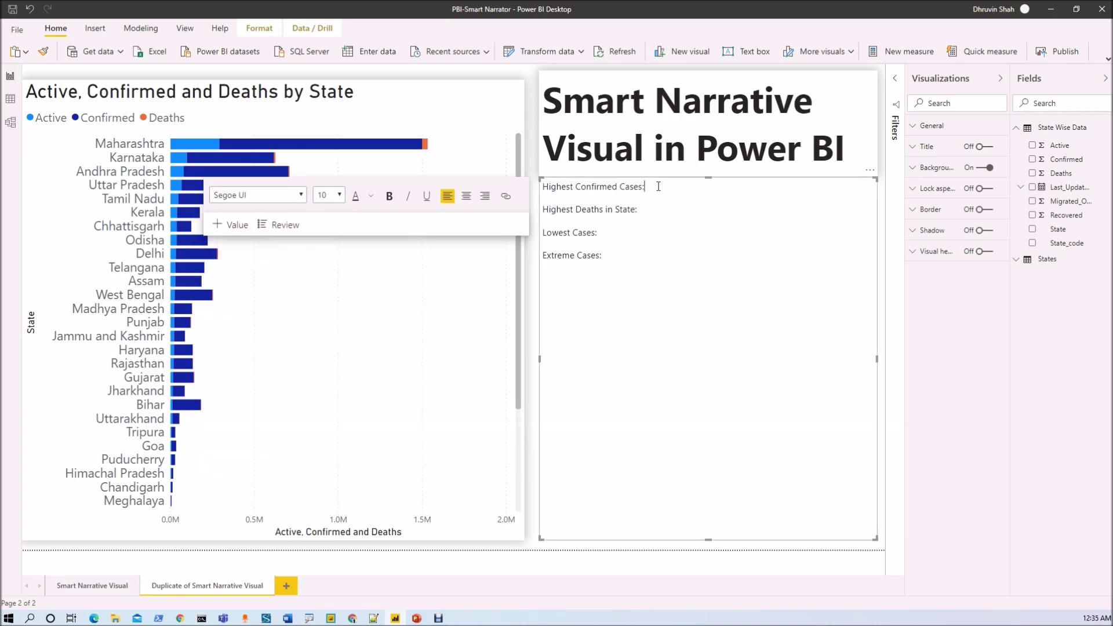
Step: Start a dynamic value after "Highest Confirmed Cases:" and begin its question with "which state wise data state"
click(658, 186)
click(666, 186)
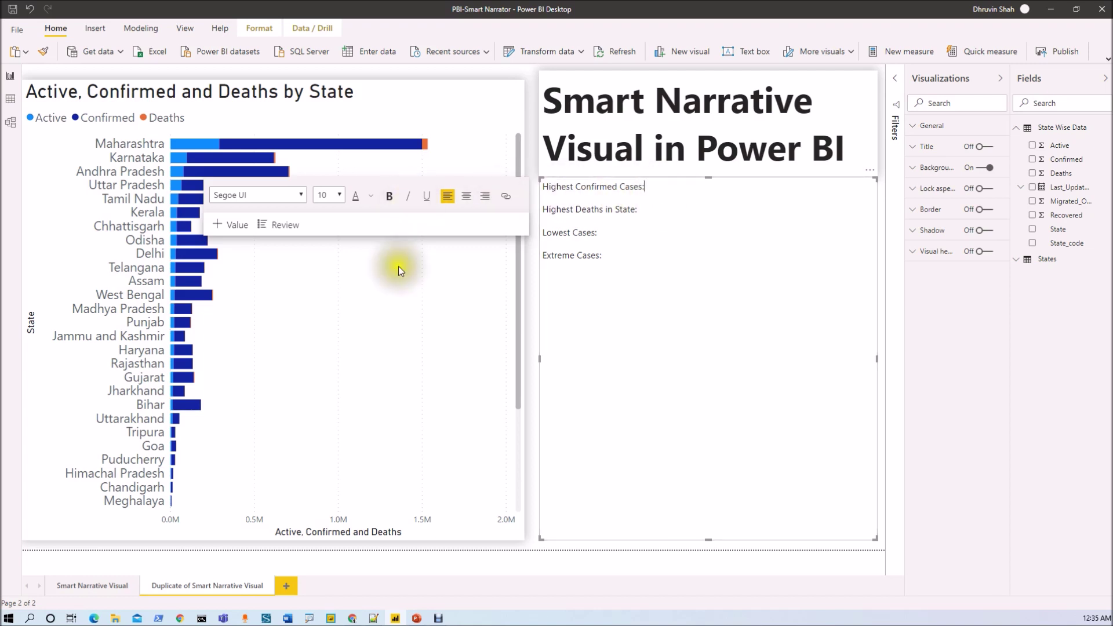
click(232, 230)
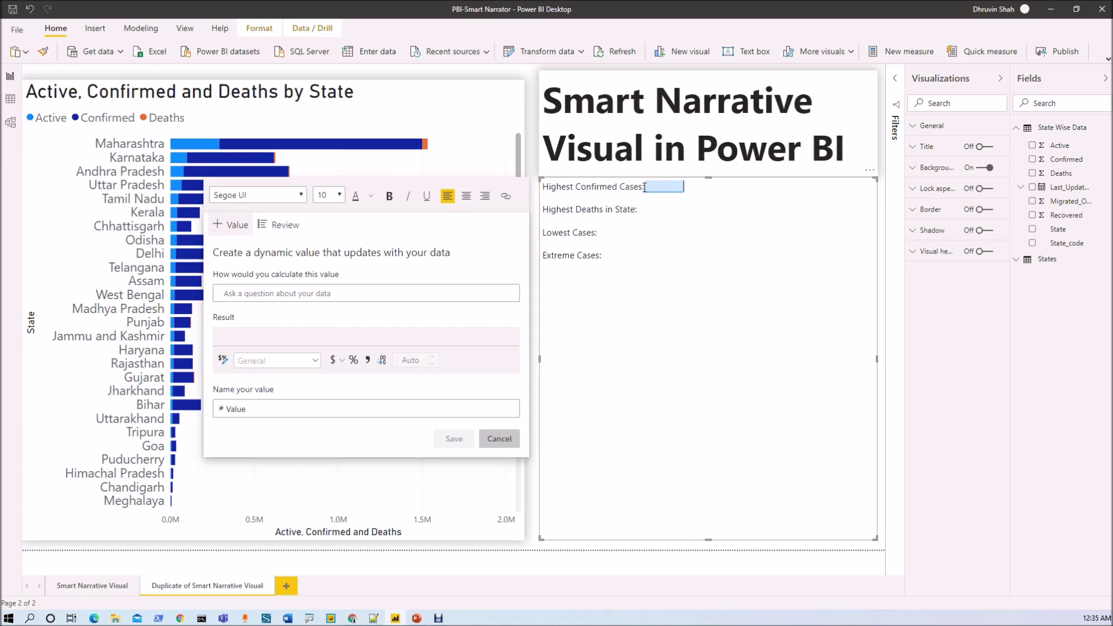
click(261, 295)
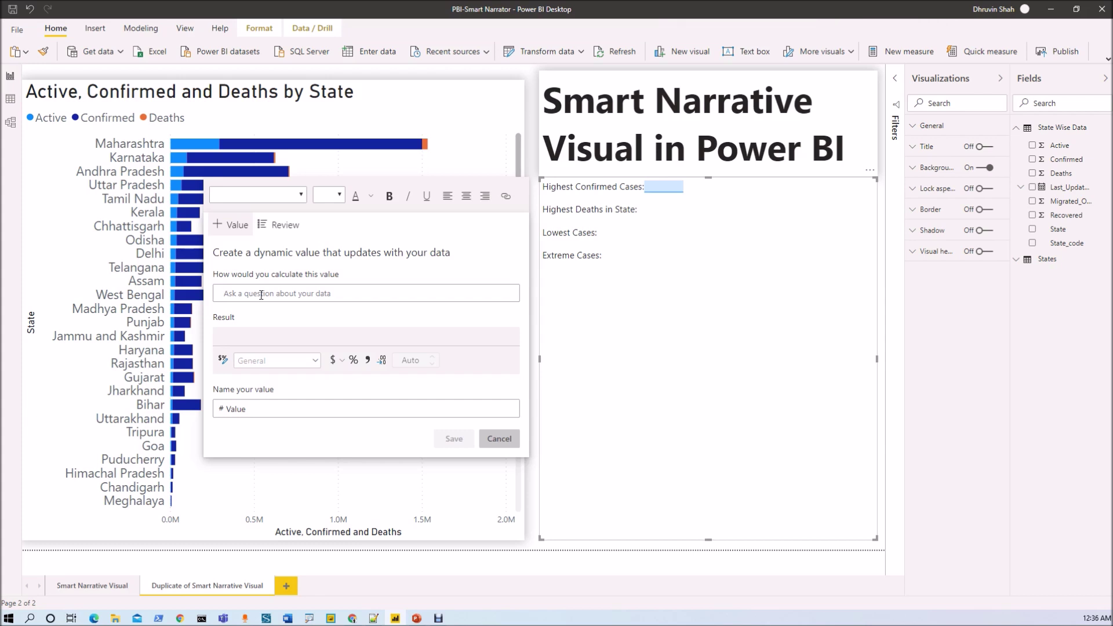
text(whic)
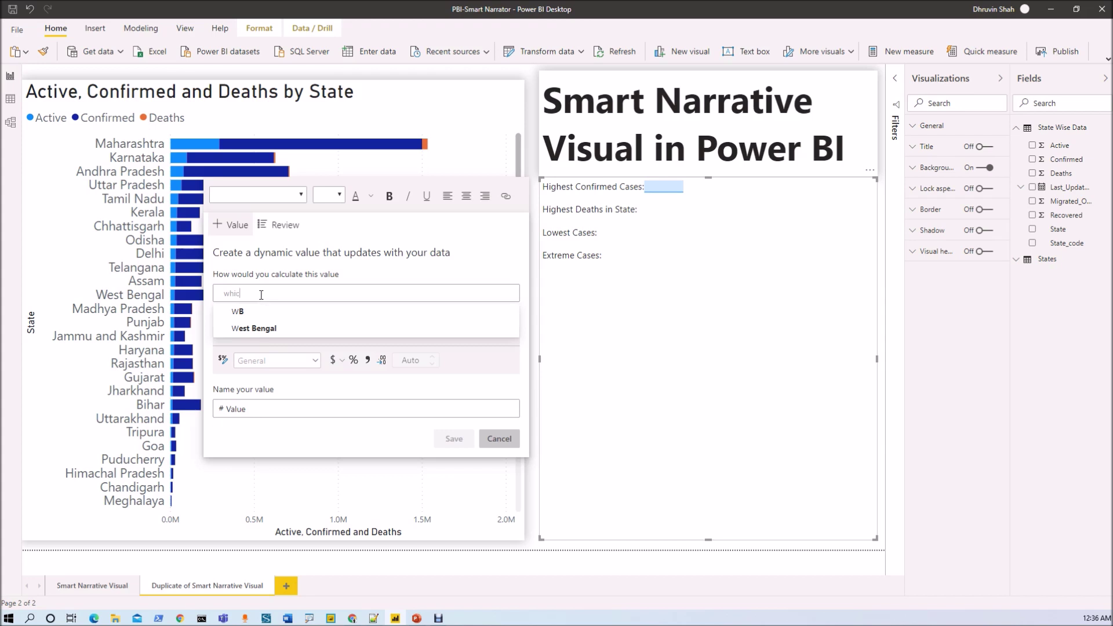
text(h ste)
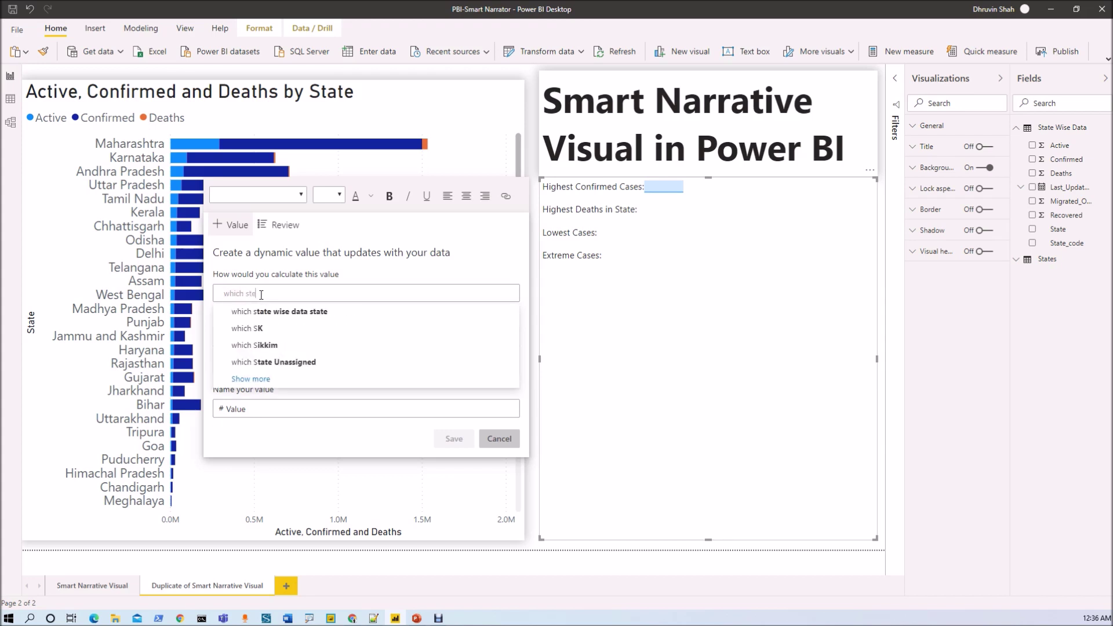
key(BackSpace)
text(ate)
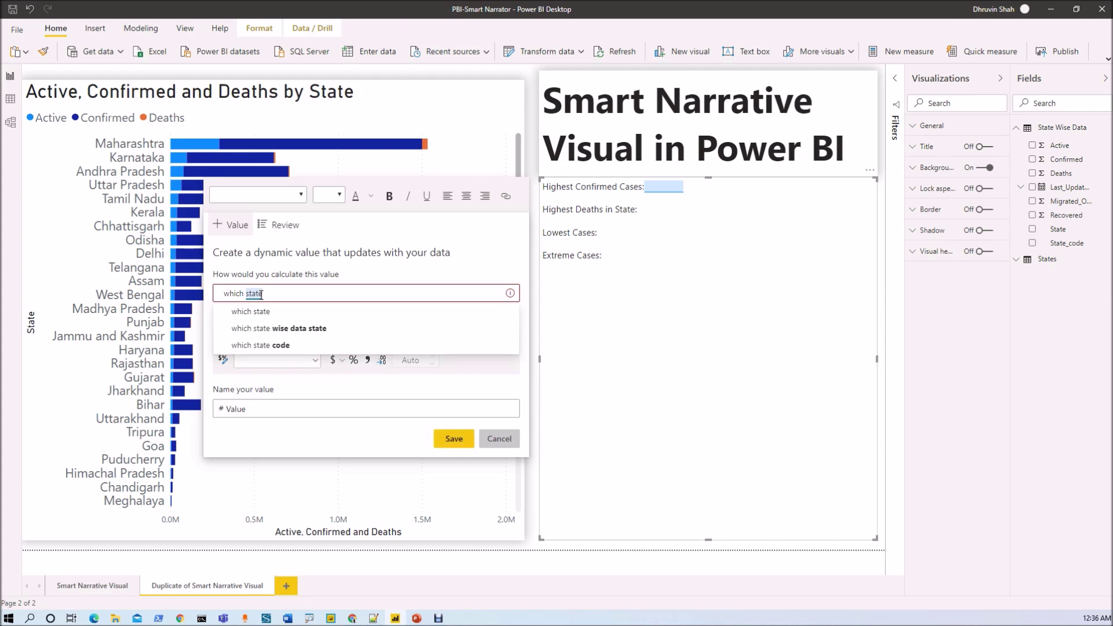
click(318, 328)
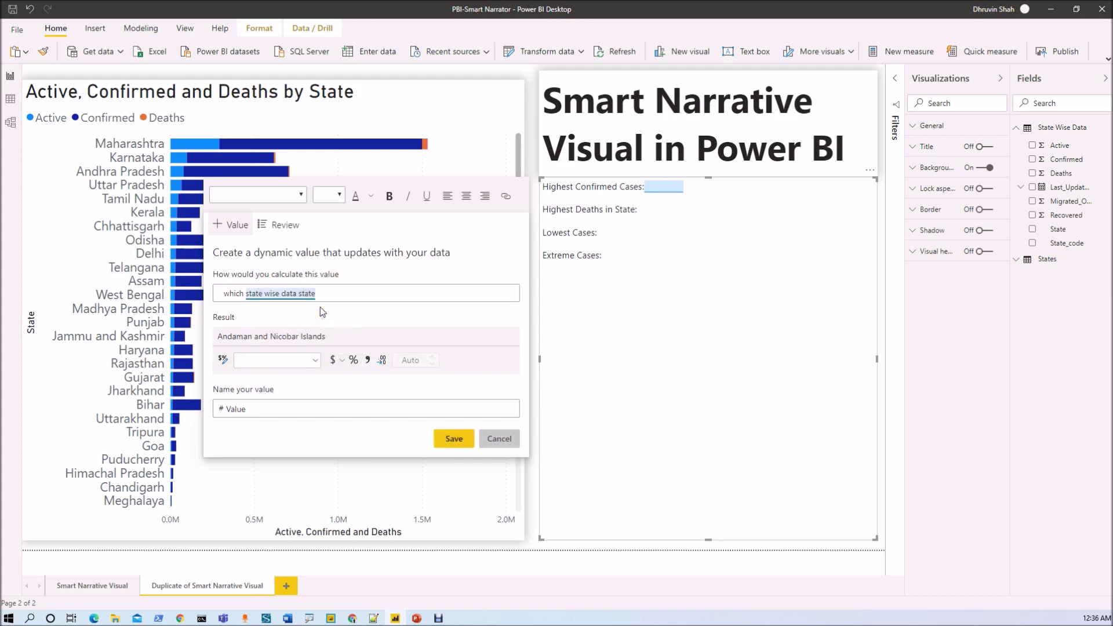
Step: Complete the value's question as "which state wise data state has highest confirmed" and check its result
text(has)
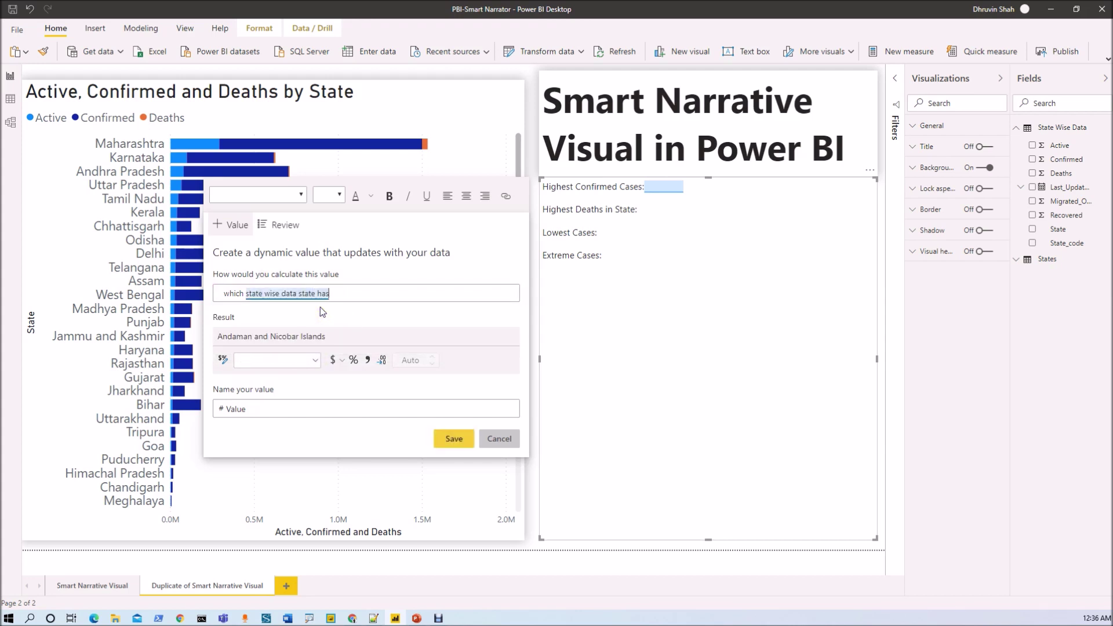
text( highst)
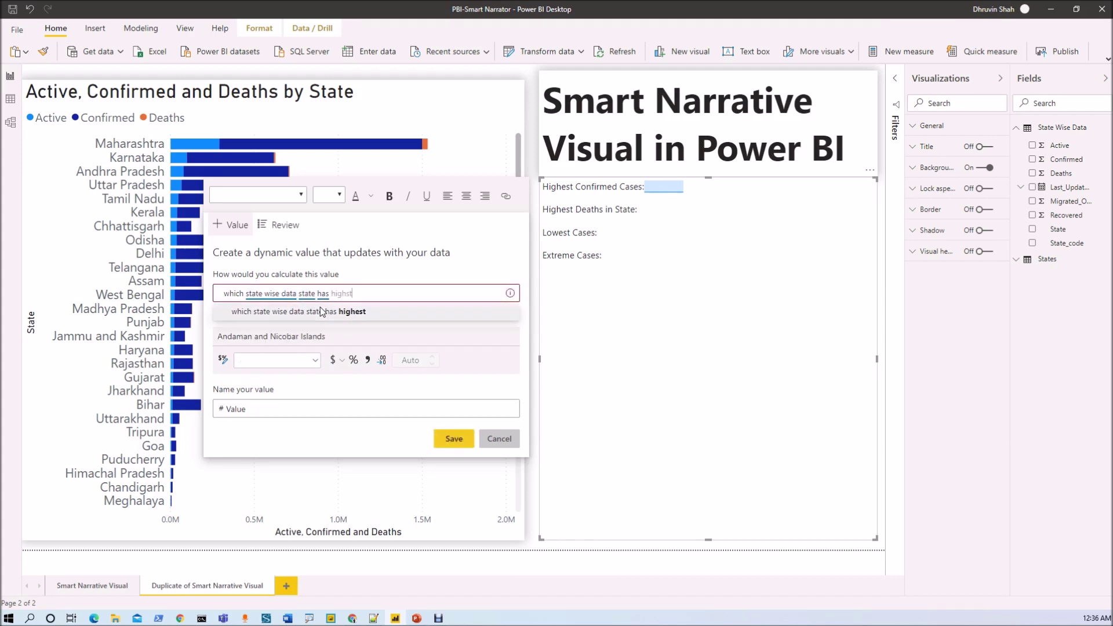
click(322, 312)
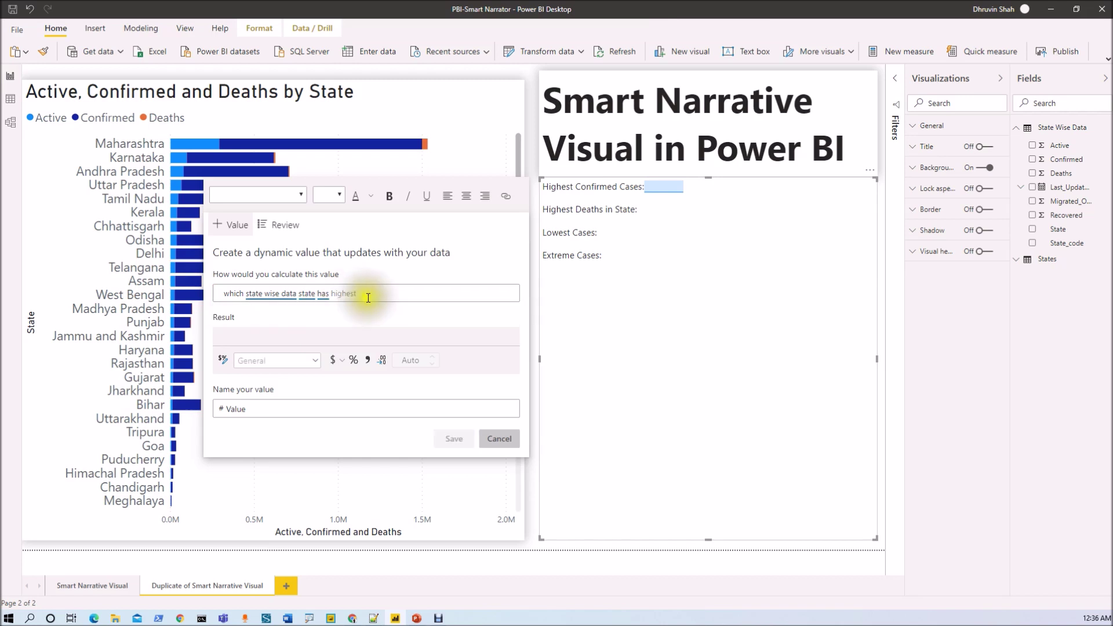
text(co)
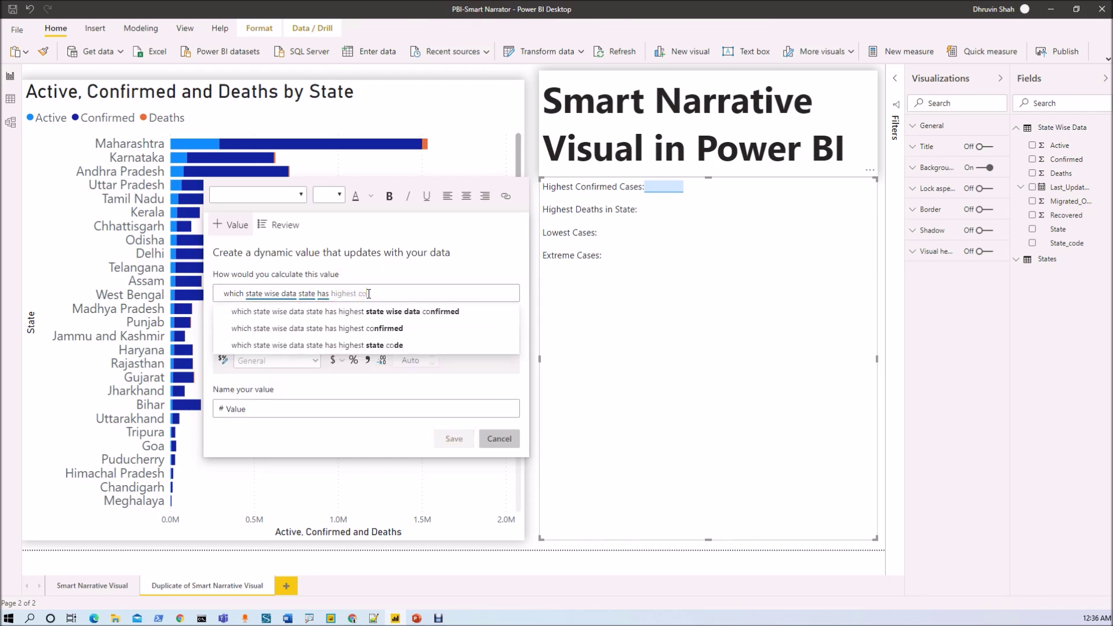
click(365, 328)
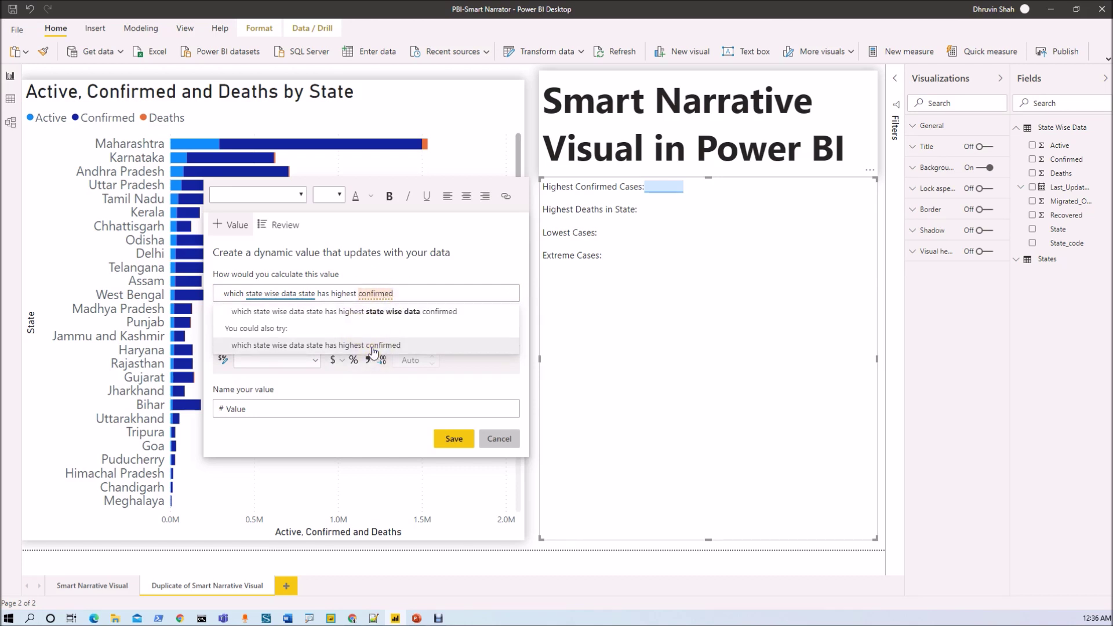
click(373, 345)
click(246, 342)
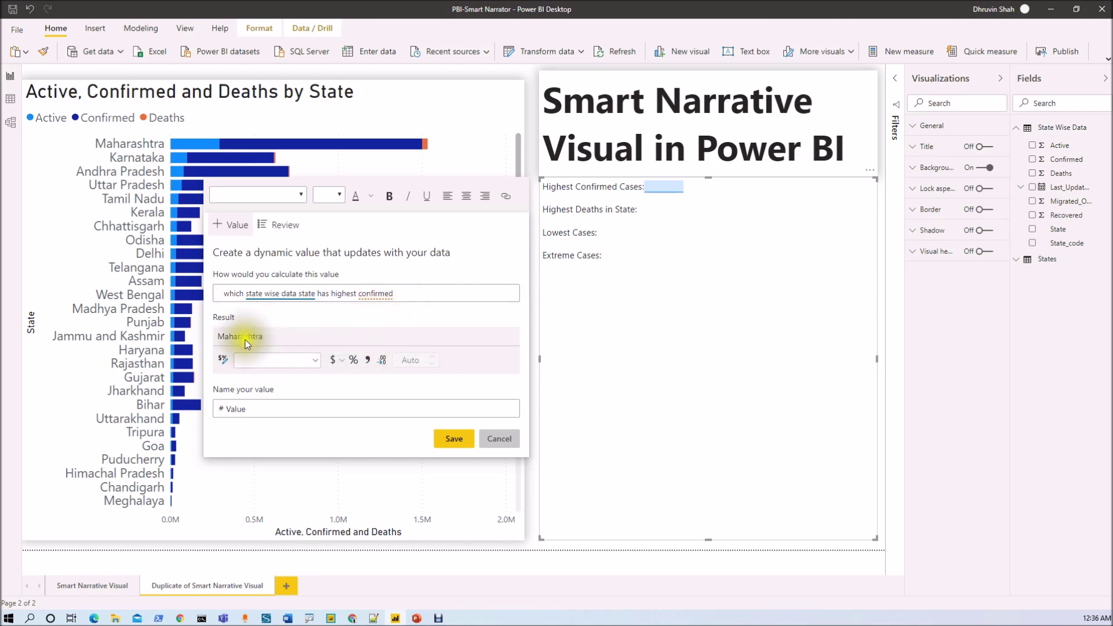
click(252, 338)
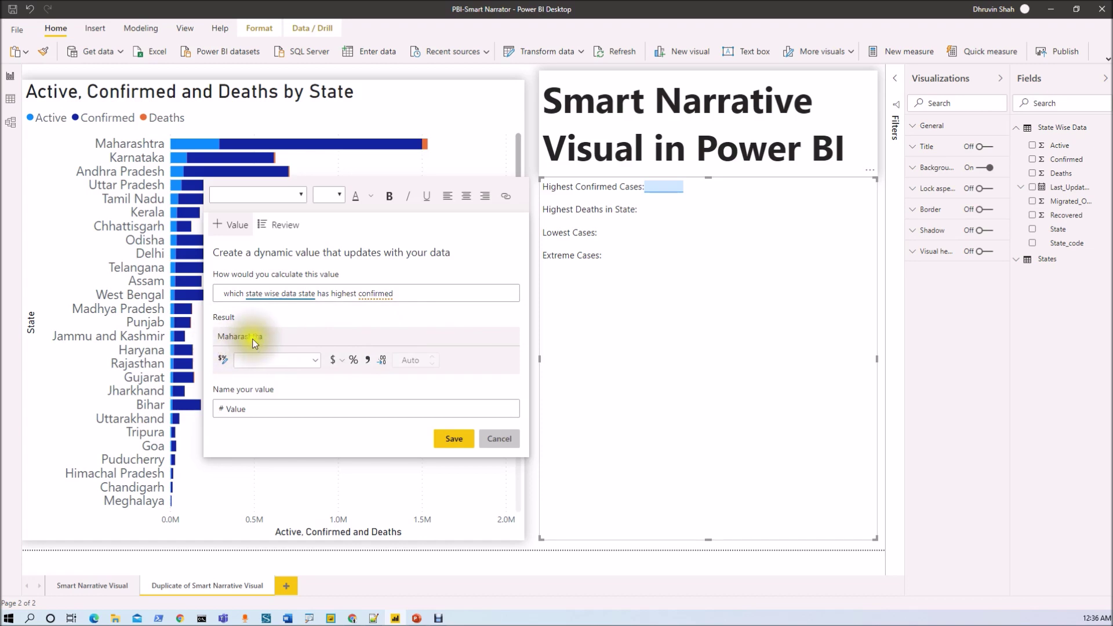
click(280, 336)
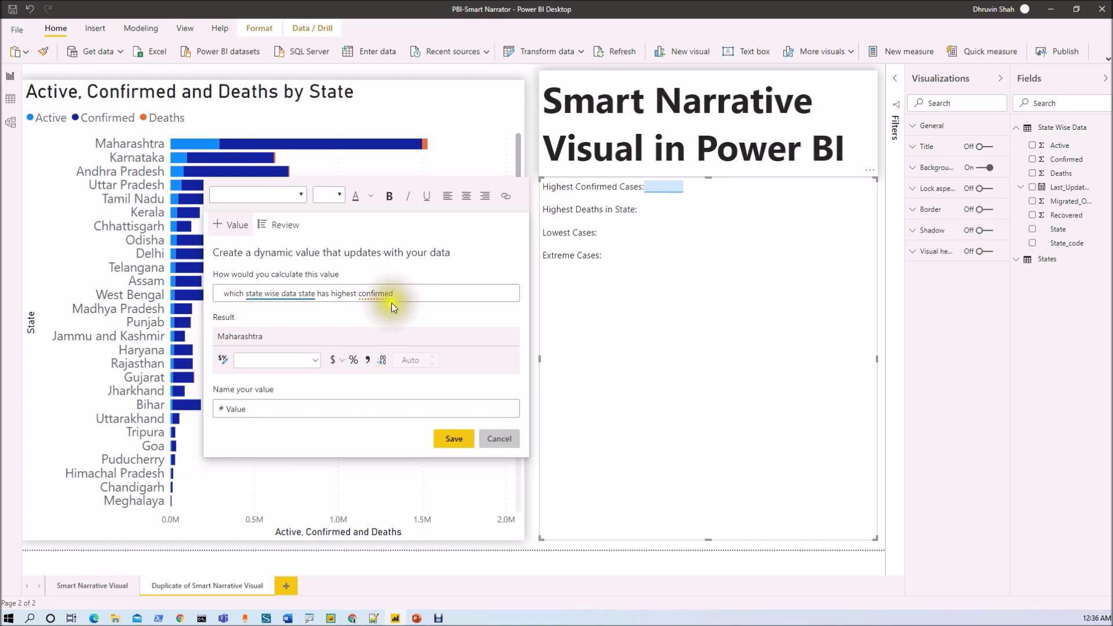
Step: Save the dynamic value under the name HighestConfirmedCases, and insert a space between the "Highest Confirmed Cases:" label and the value
double_click(232, 409)
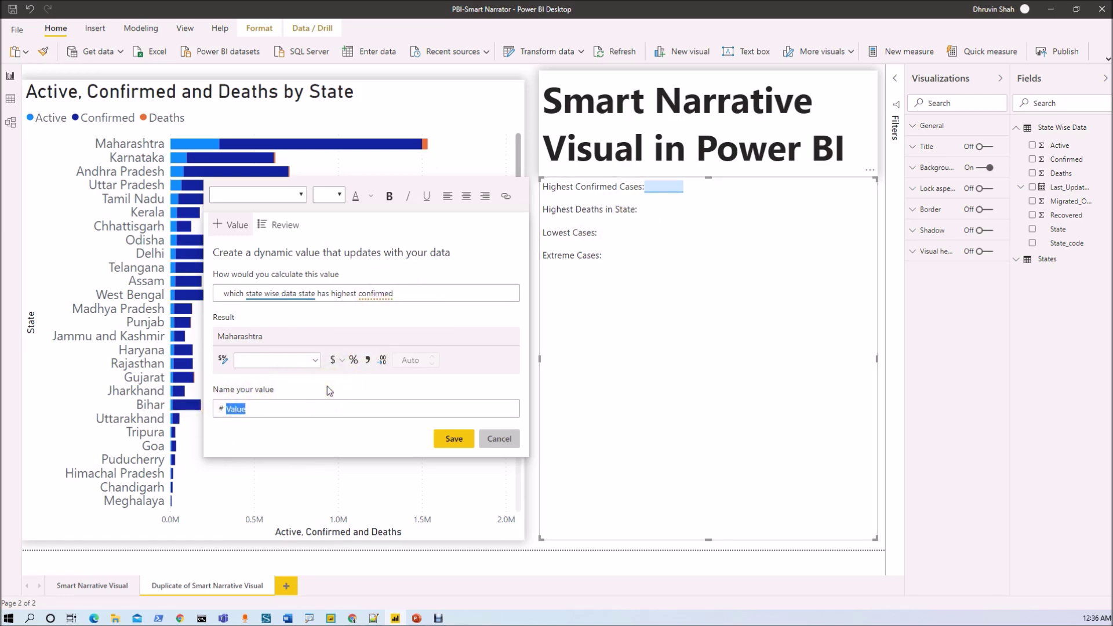
text(HighestConfirmedCases)
click(454, 440)
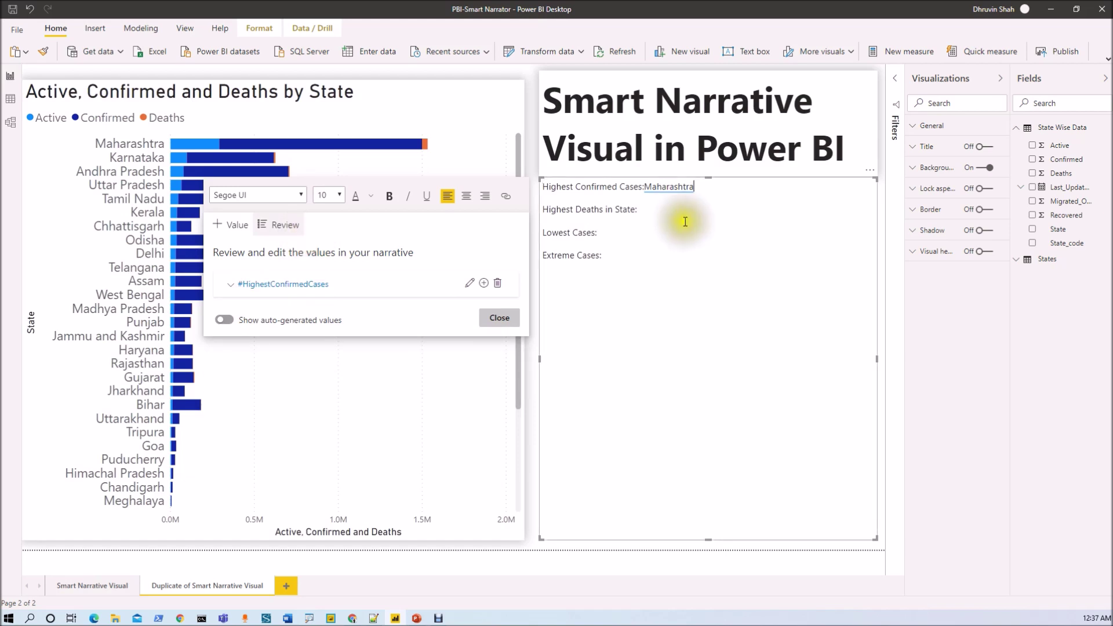
click(642, 186)
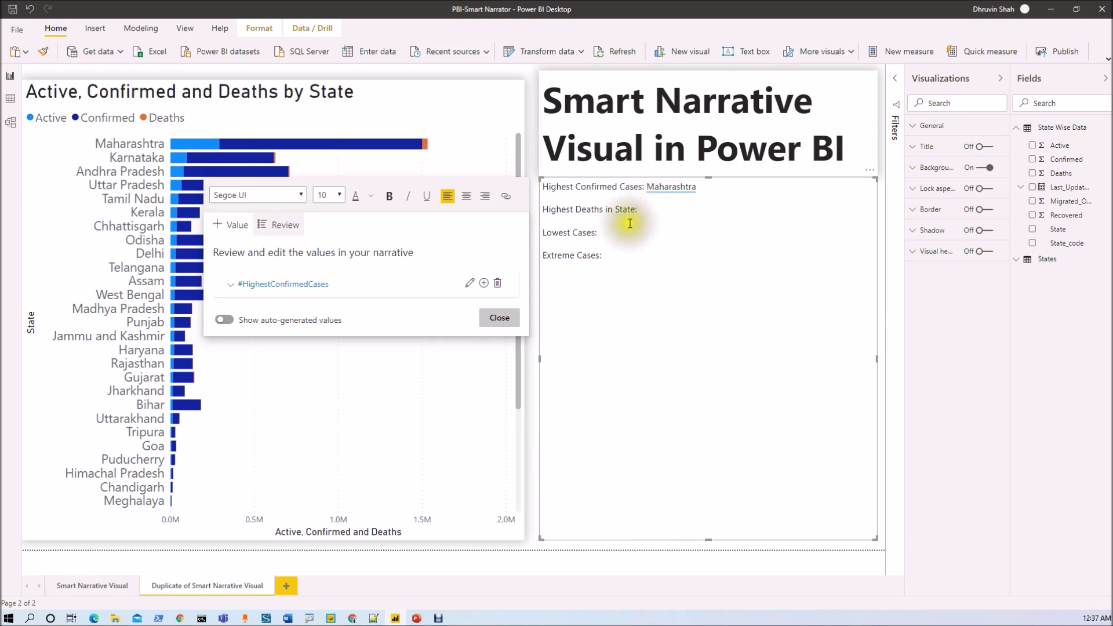
Step: Add a new report page with a Q&A visual on it, and return to the Duplicate of Smart Narrative Visual page
click(233, 231)
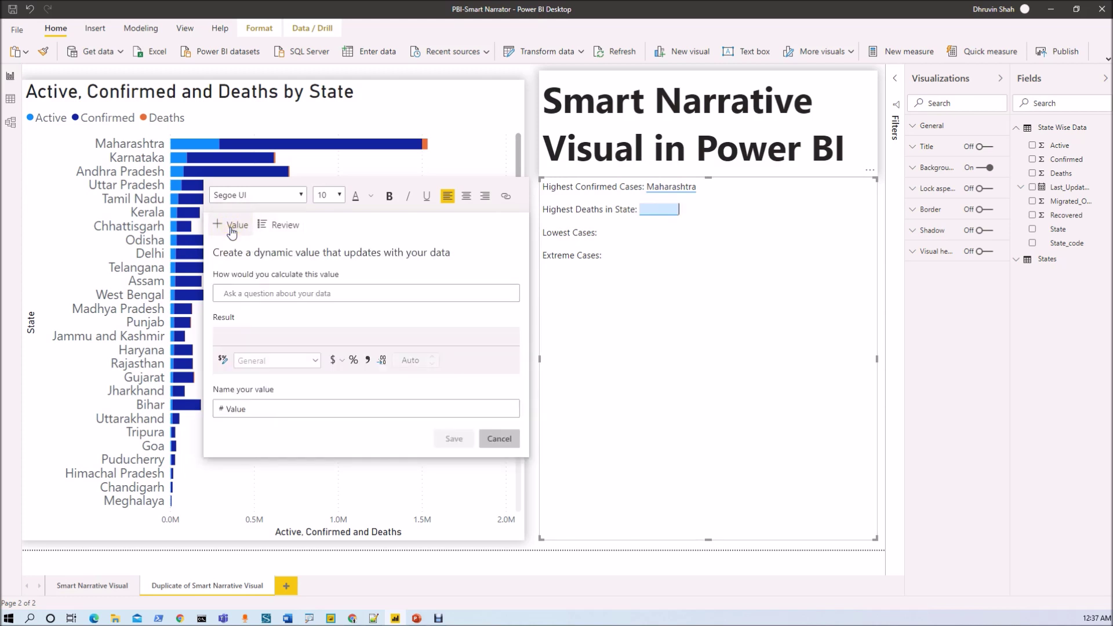
click(247, 295)
click(287, 586)
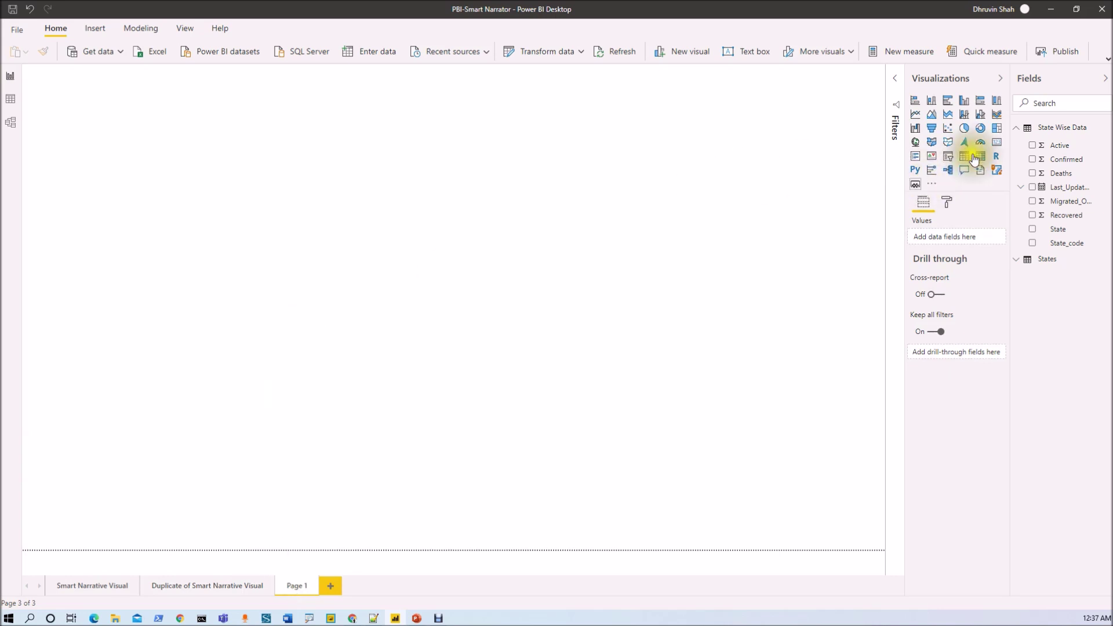
click(964, 170)
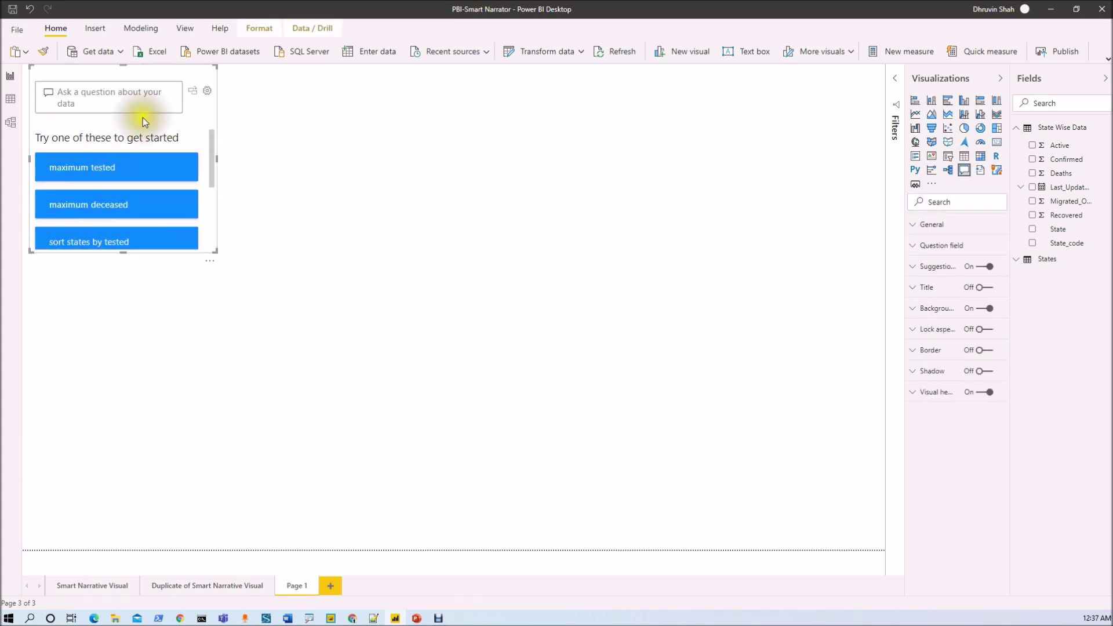
click(172, 590)
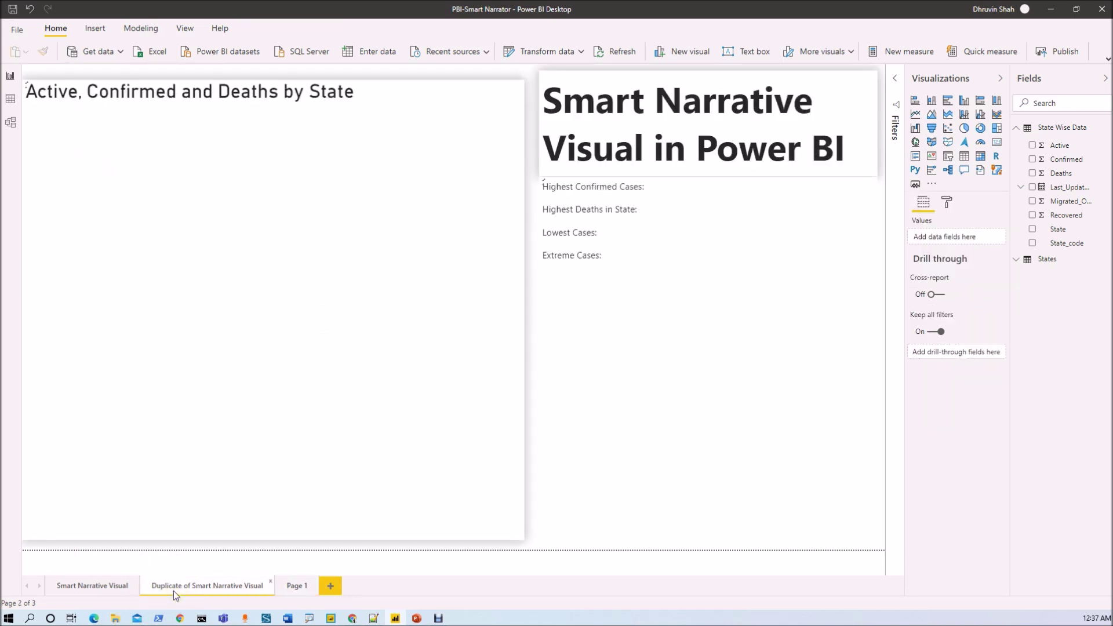
Step: Create a dynamic value after "Highest Deaths in State:" with the question "state wise data state which has highest death"
click(599, 285)
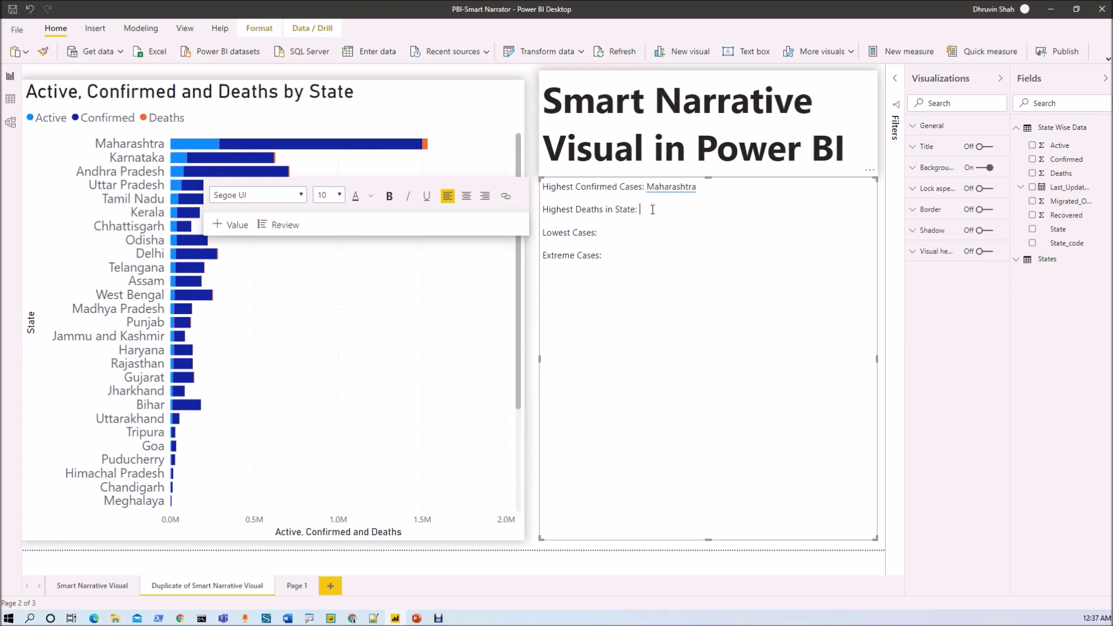
click(233, 231)
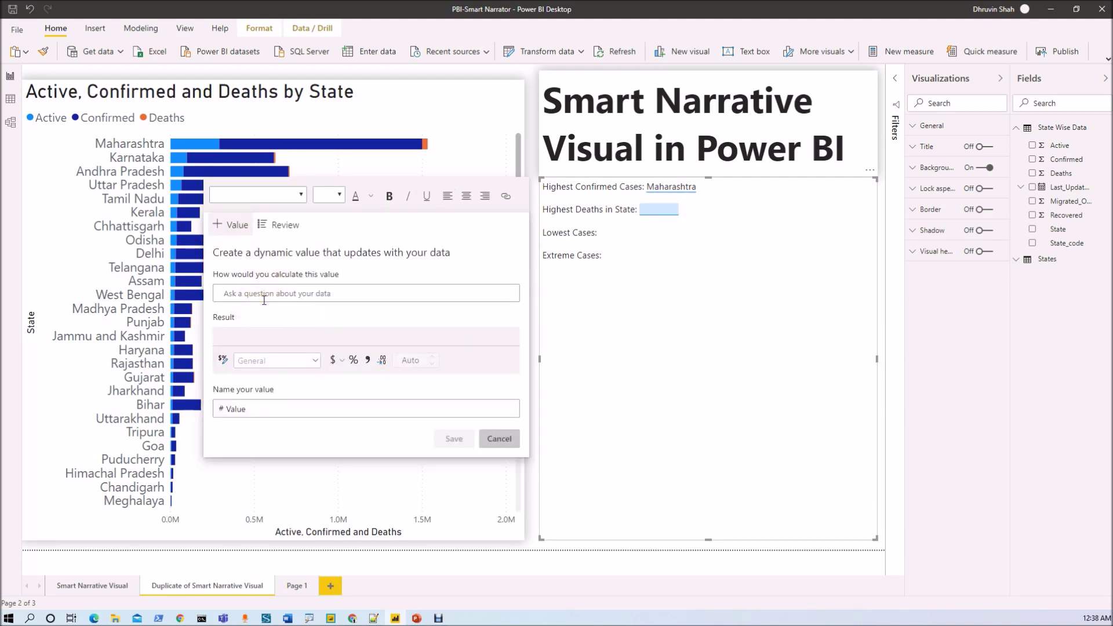
text(state)
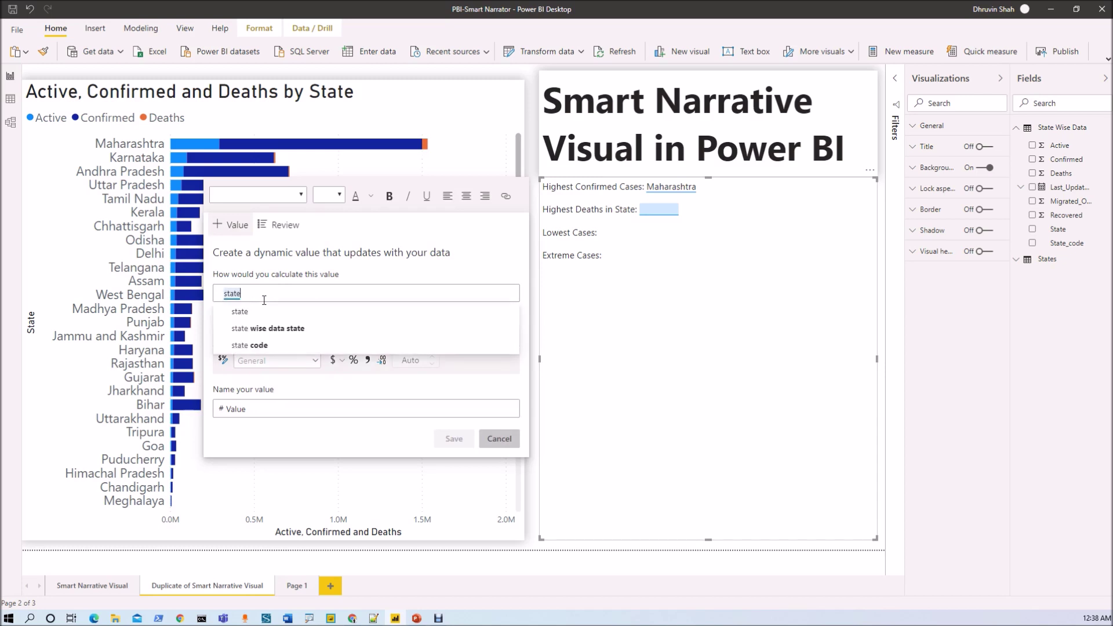
click(294, 328)
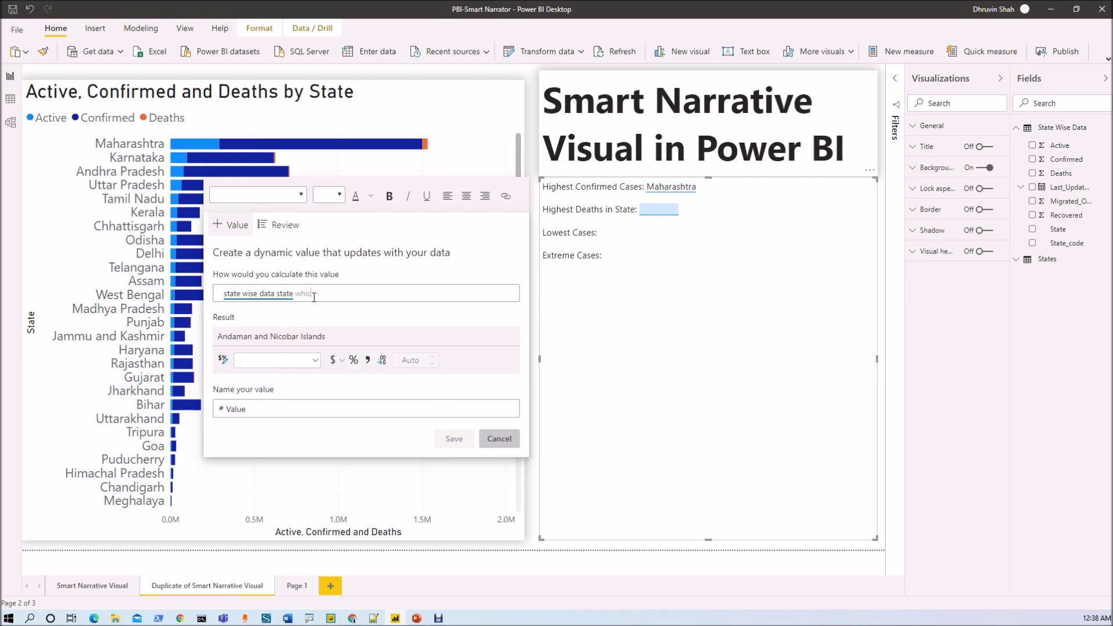
text(which has hi)
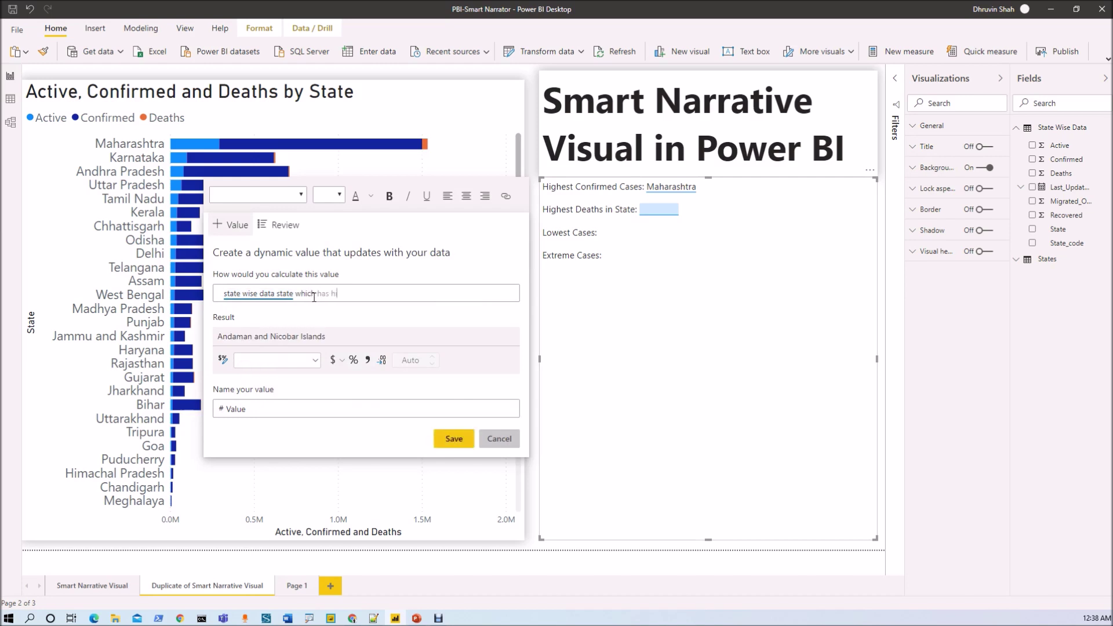
text(ghest dea)
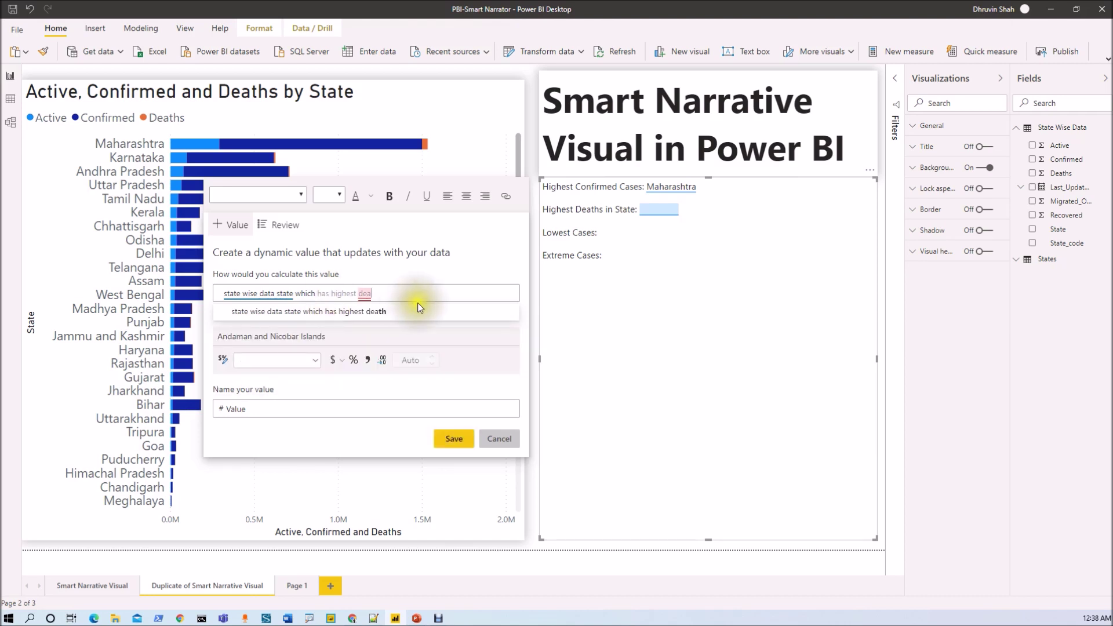
click(413, 316)
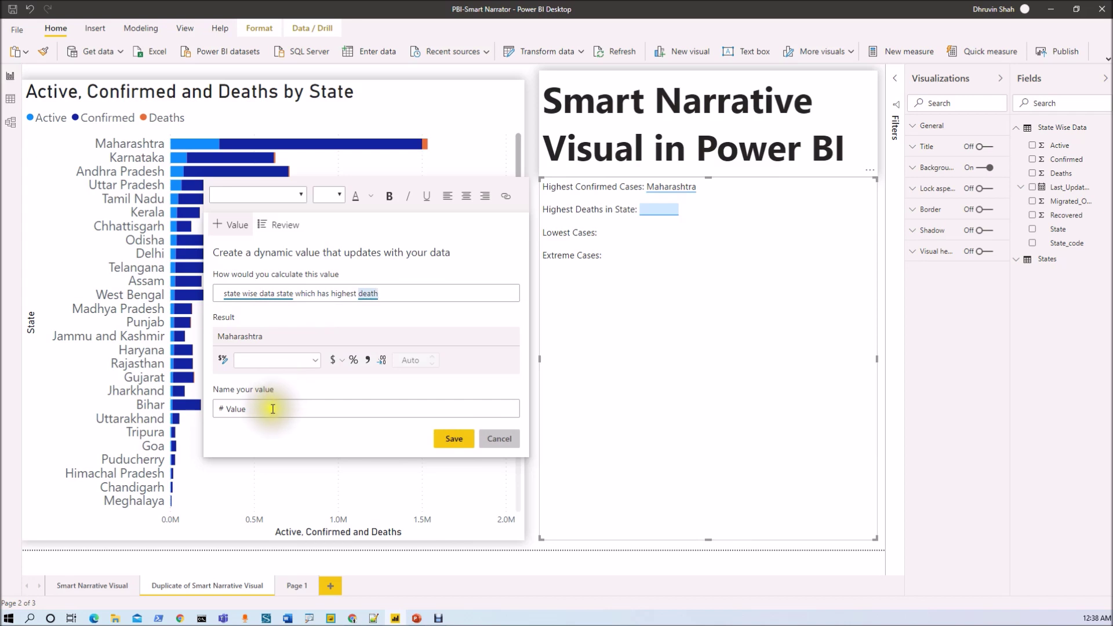
Step: Name the new dynamic value HighestDeath and save it
double_click(234, 410)
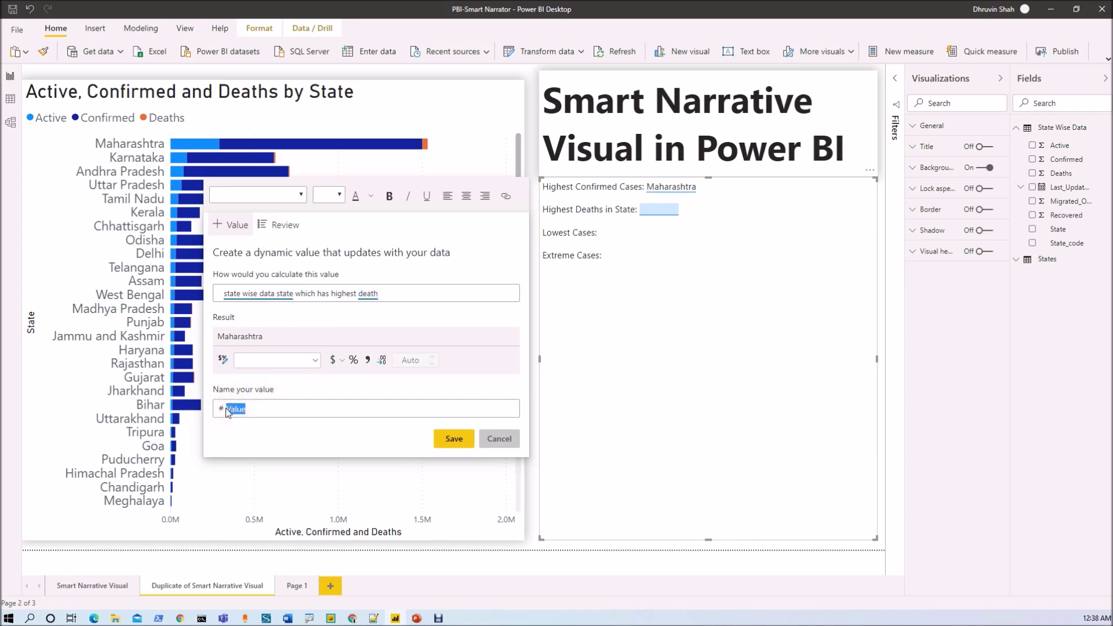
text(d)
text(ighestDeath)
click(451, 443)
click(453, 440)
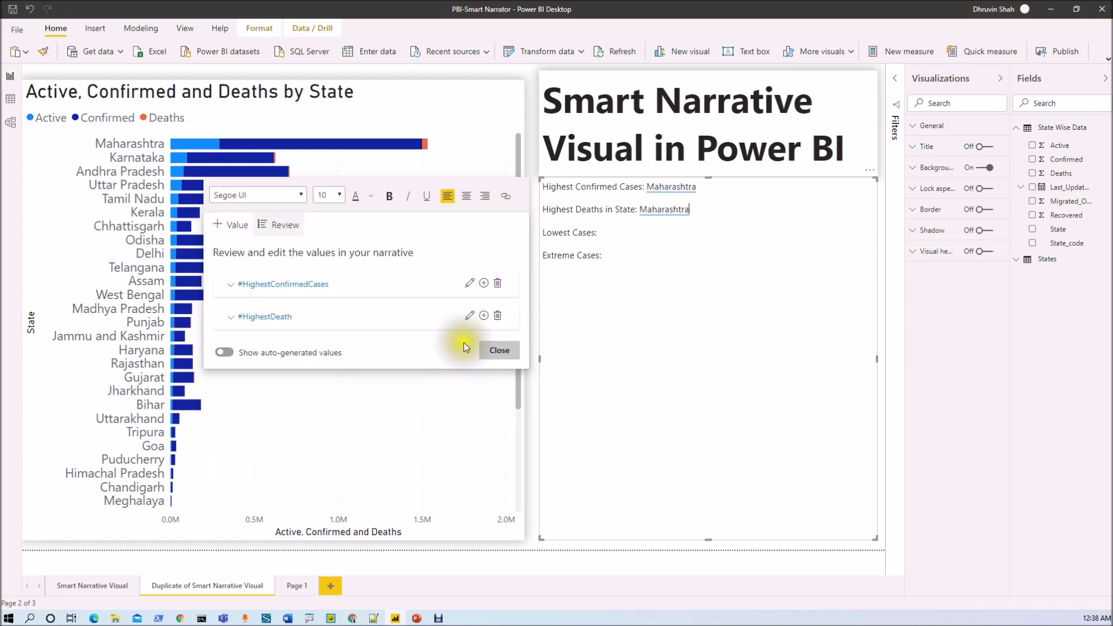
Step: Insert a dynamic value after "Lowest Cases:" using the question "Which state wise data state has lowest confirmed" and save it
click(616, 232)
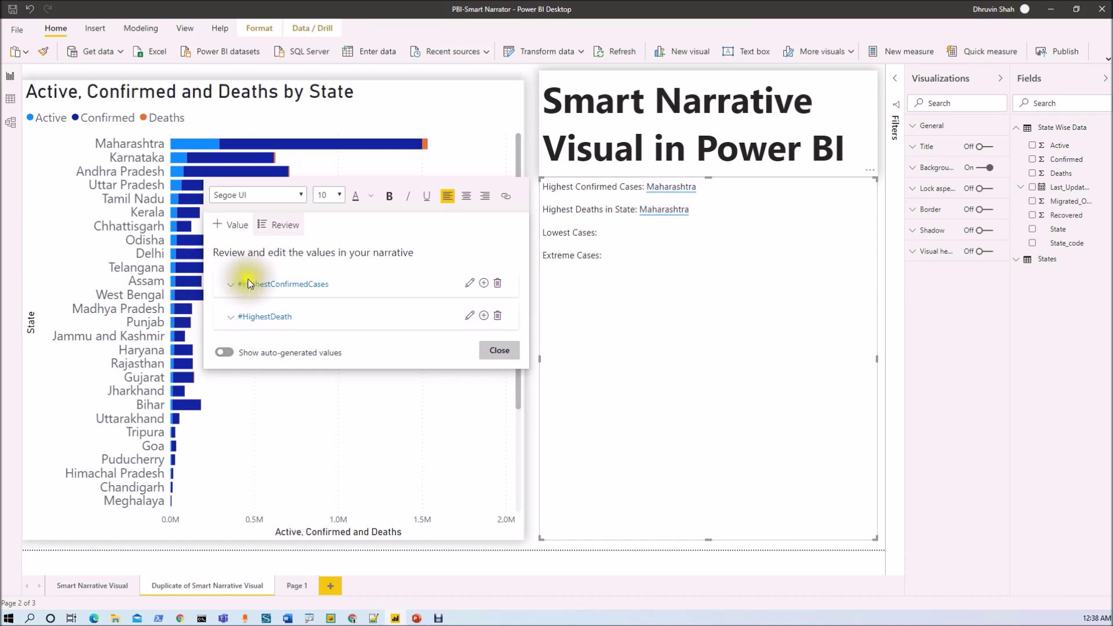
click(231, 226)
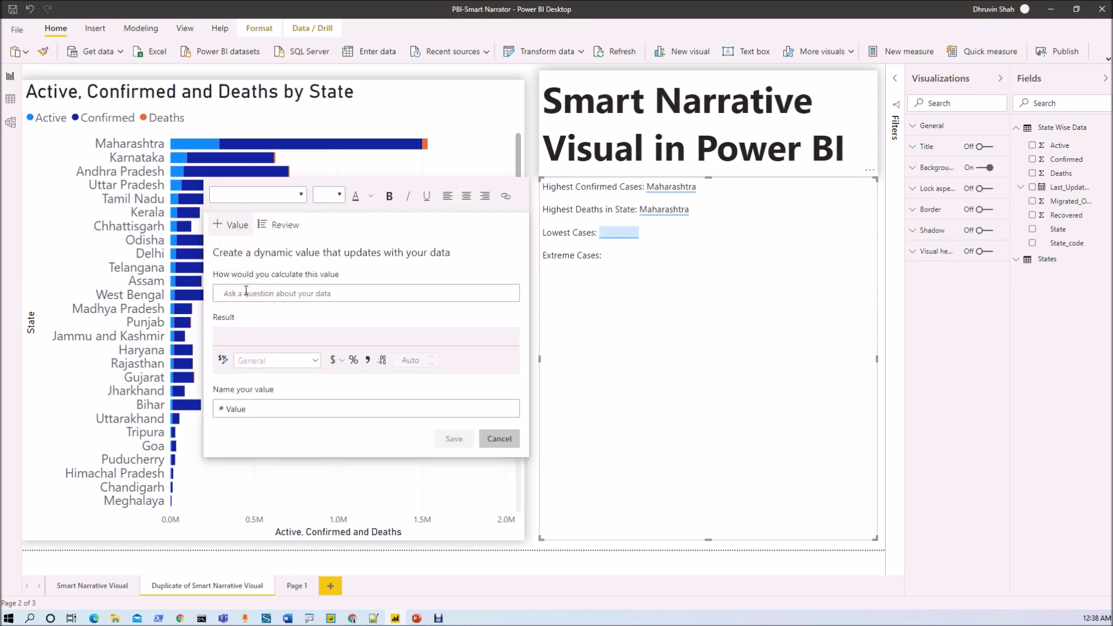
text(Which s)
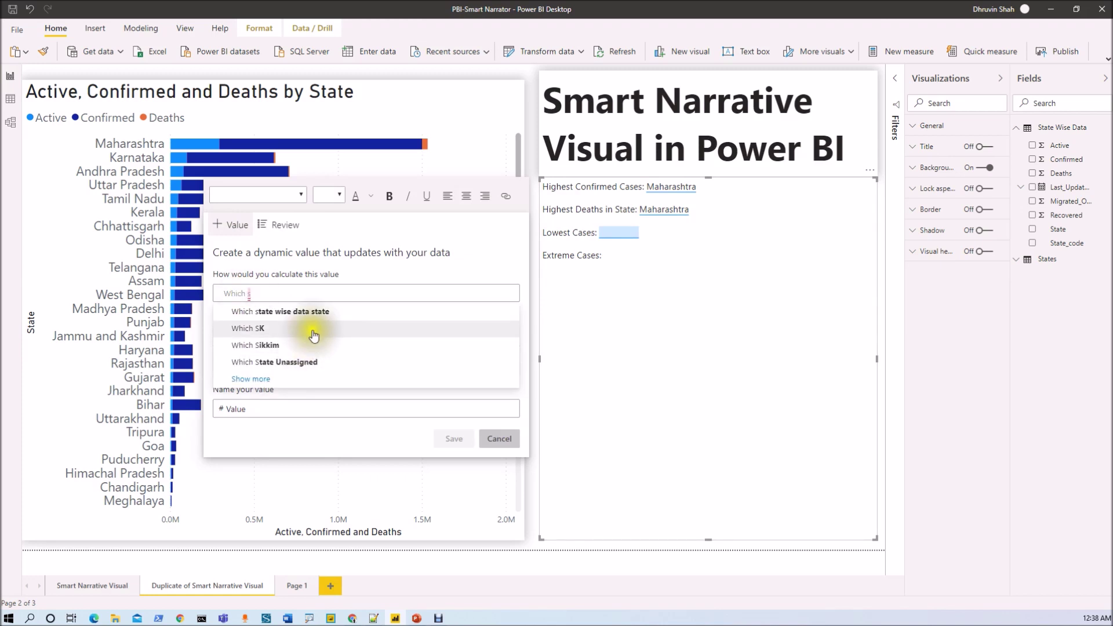
click(323, 313)
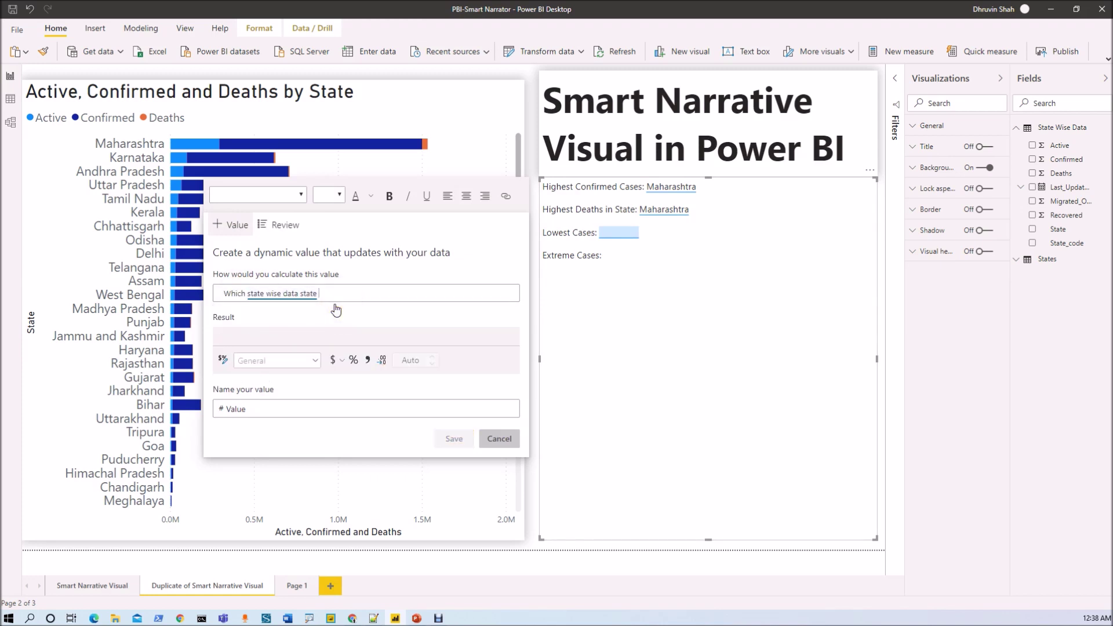
text(has low)
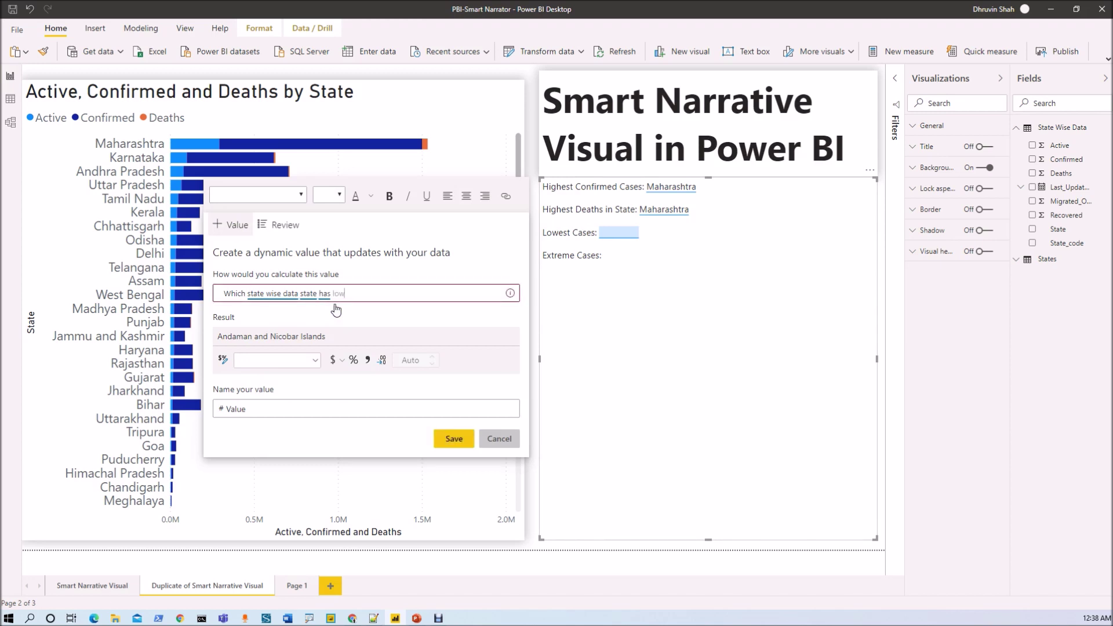
text(est)
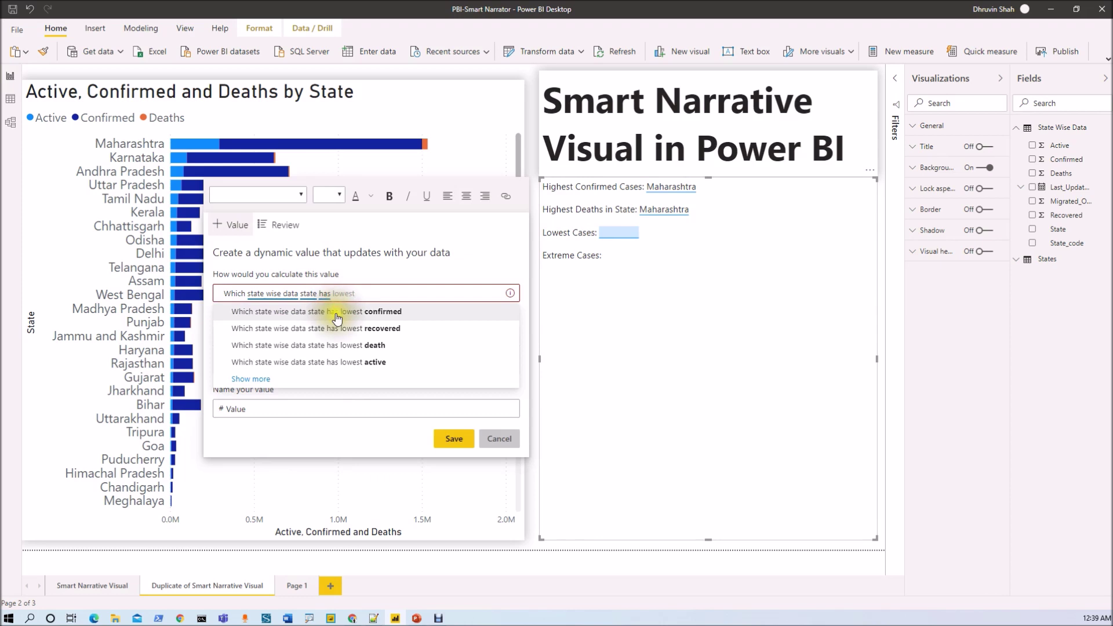
click(342, 317)
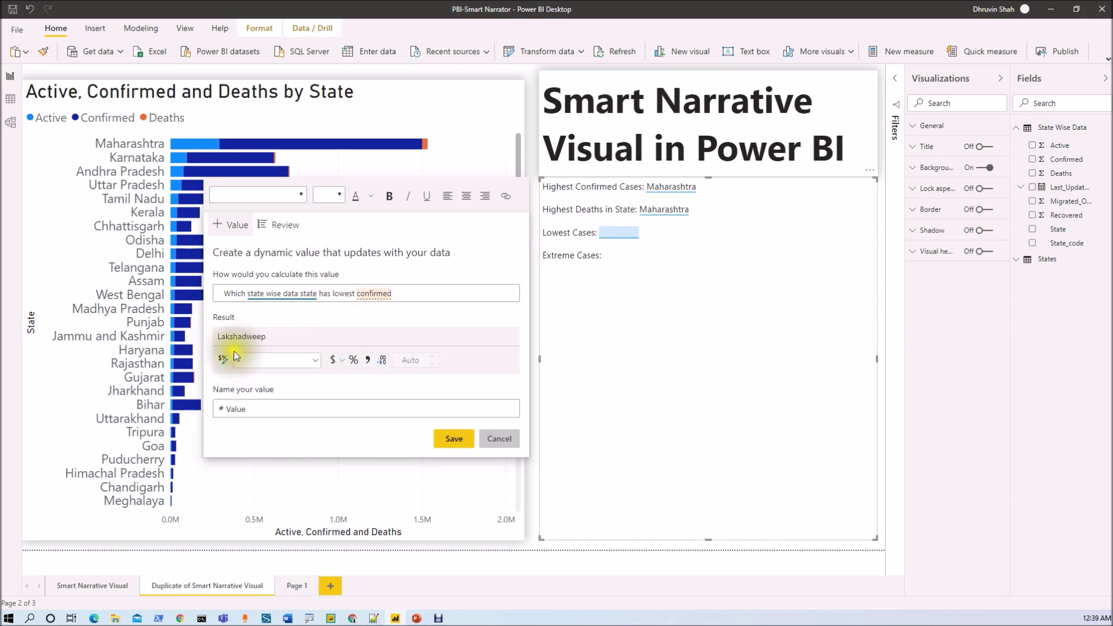
click(454, 439)
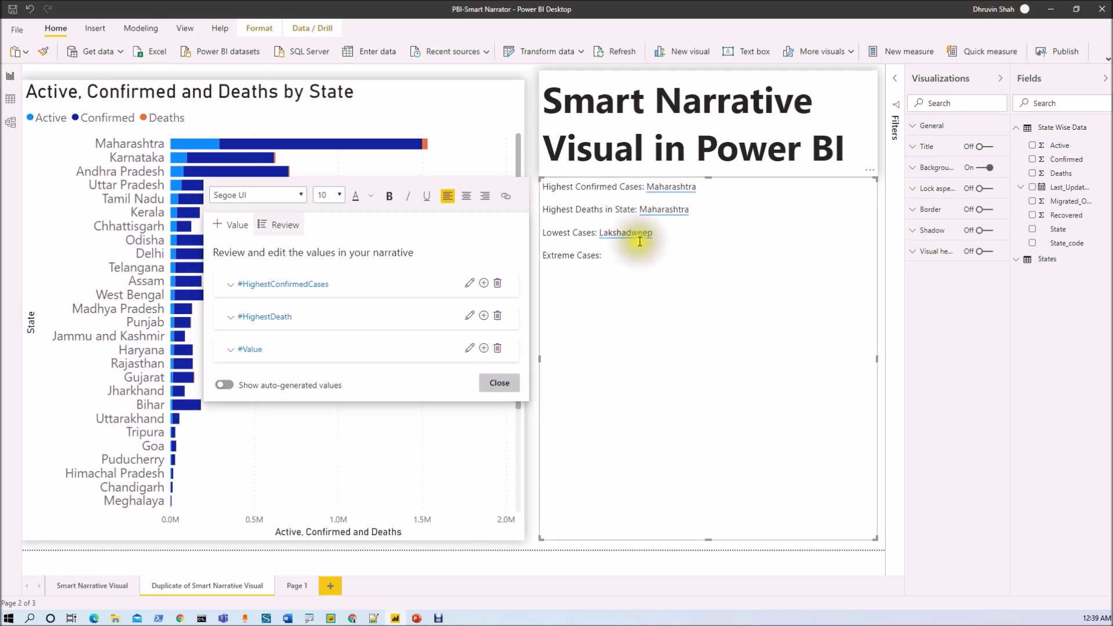
Step: Start a dynamic value after "Extreme Cases:" with the question "extreme cases", and open the definition of the unrecognized term "extreme"
click(612, 256)
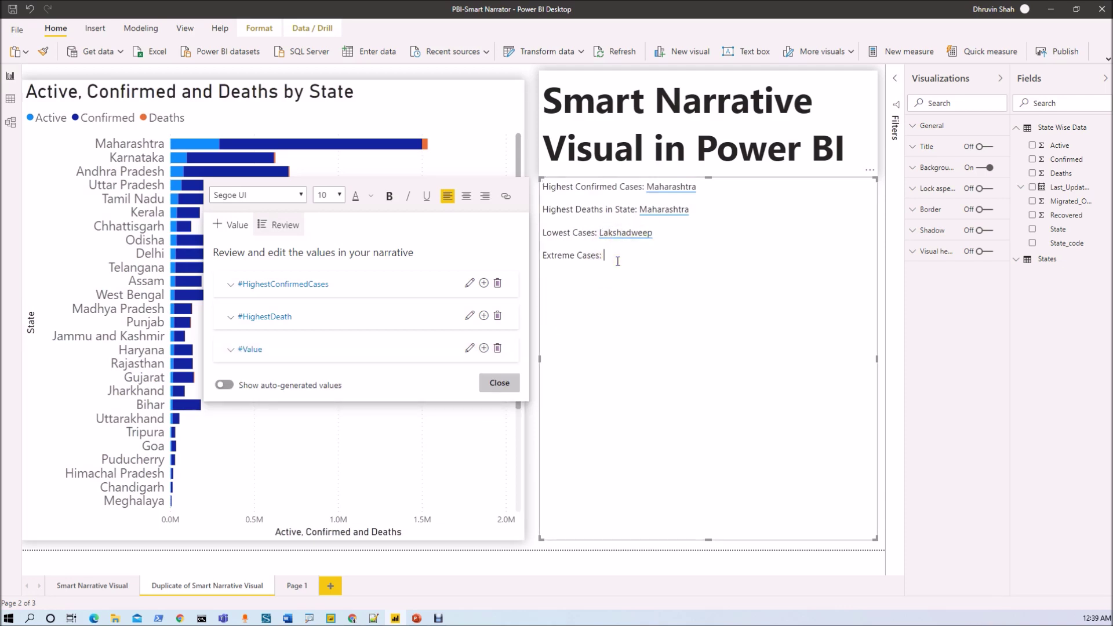
click(230, 225)
text(extreme)
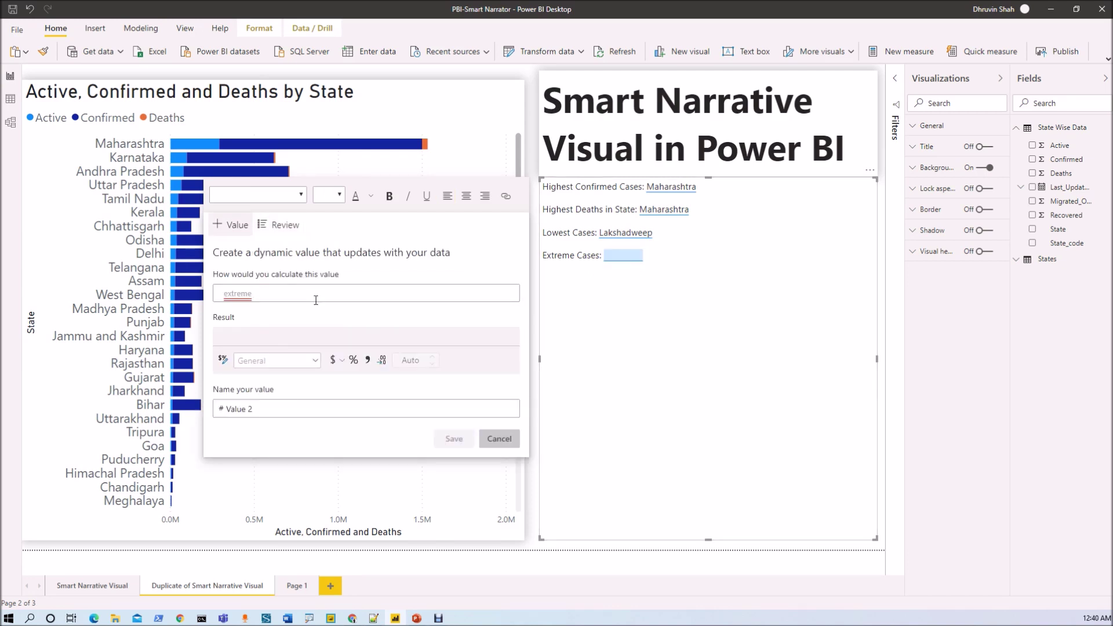
text( cases)
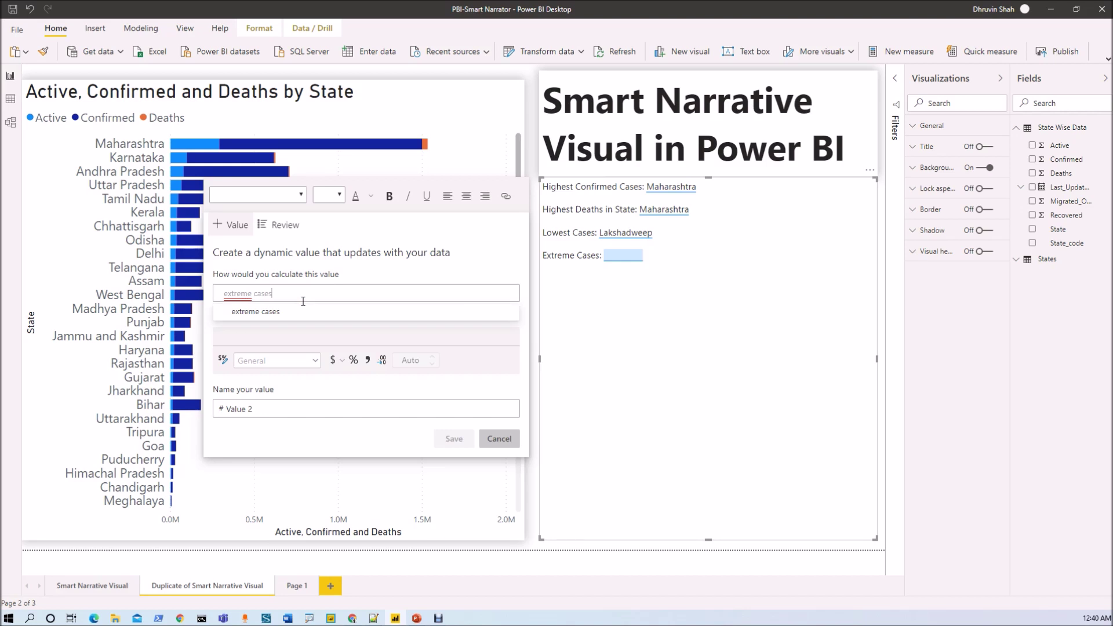
drag(296, 299, 235, 296)
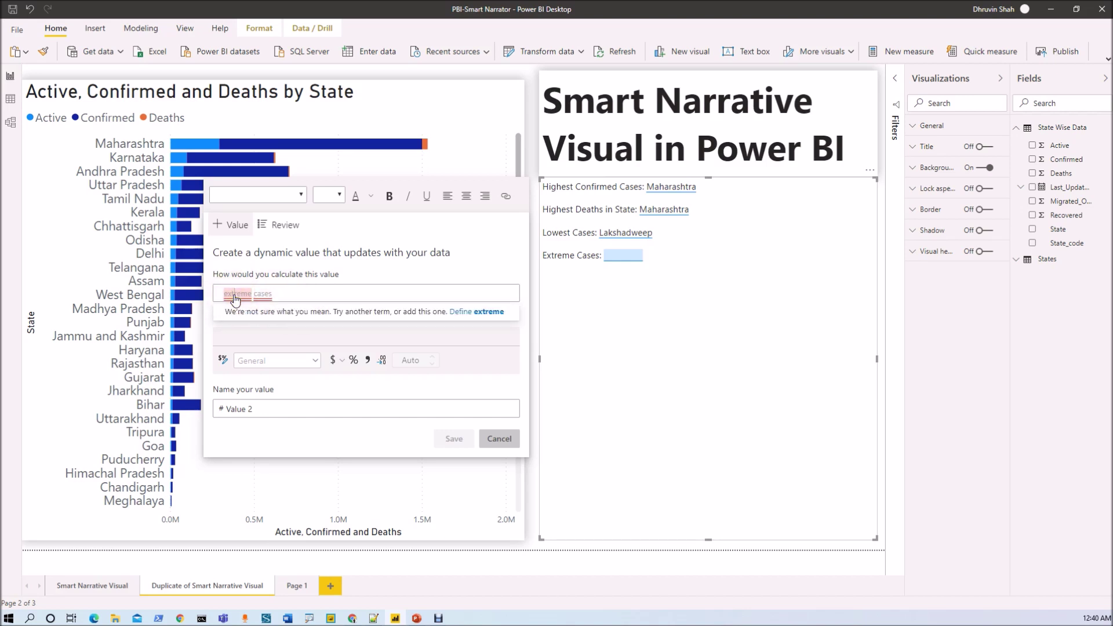
click(470, 315)
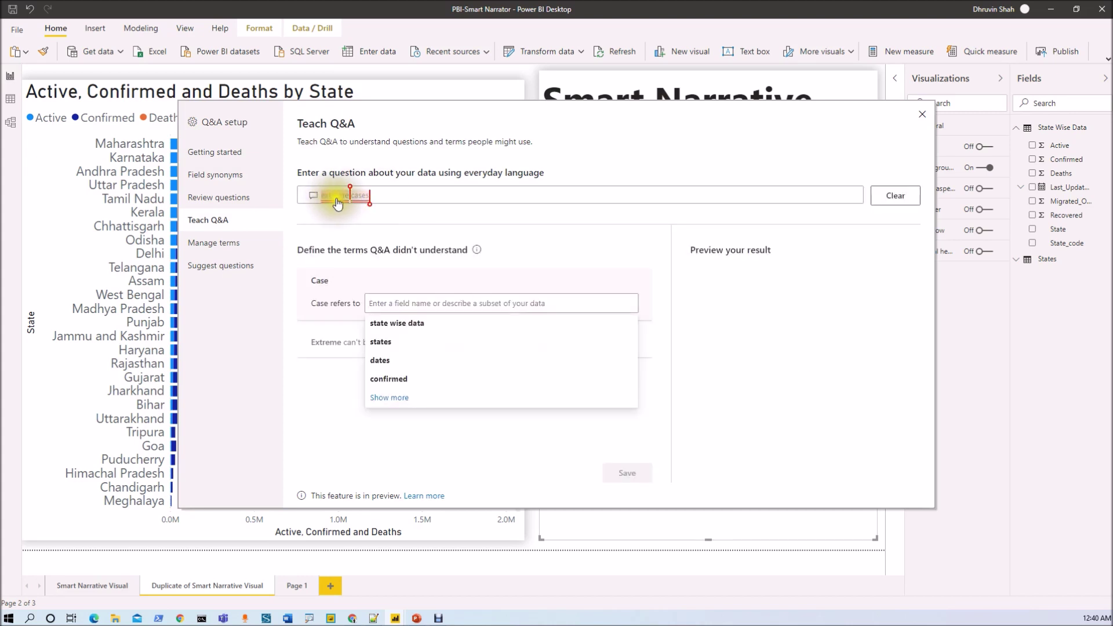
Step: Define the term "case" in Teach Q&A as referring to state wise data
drag(320, 195, 366, 197)
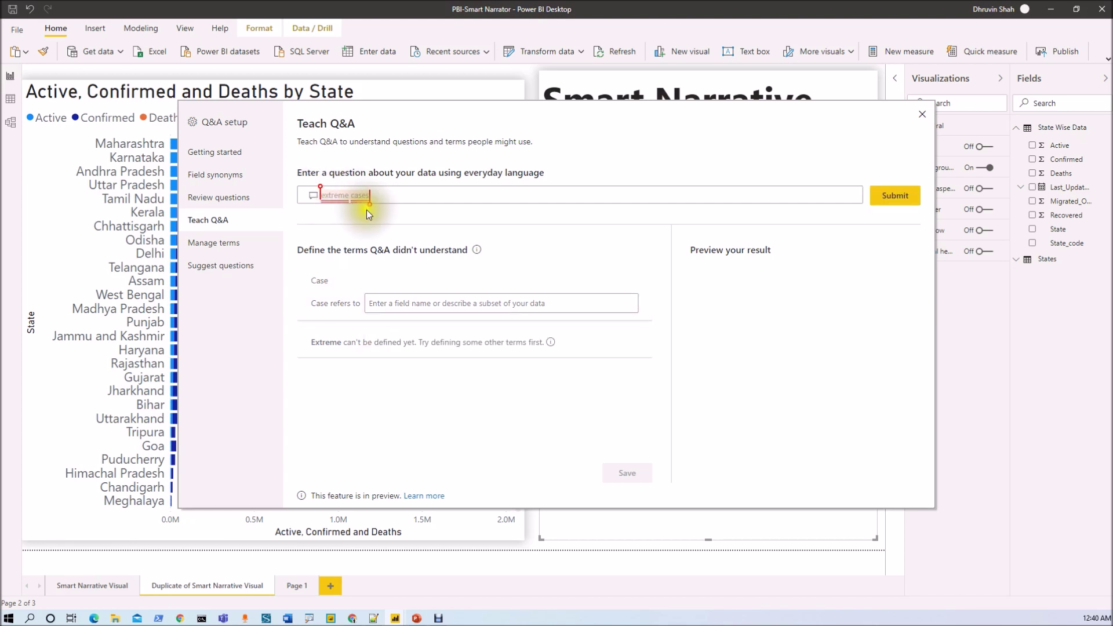
drag(352, 207, 350, 224)
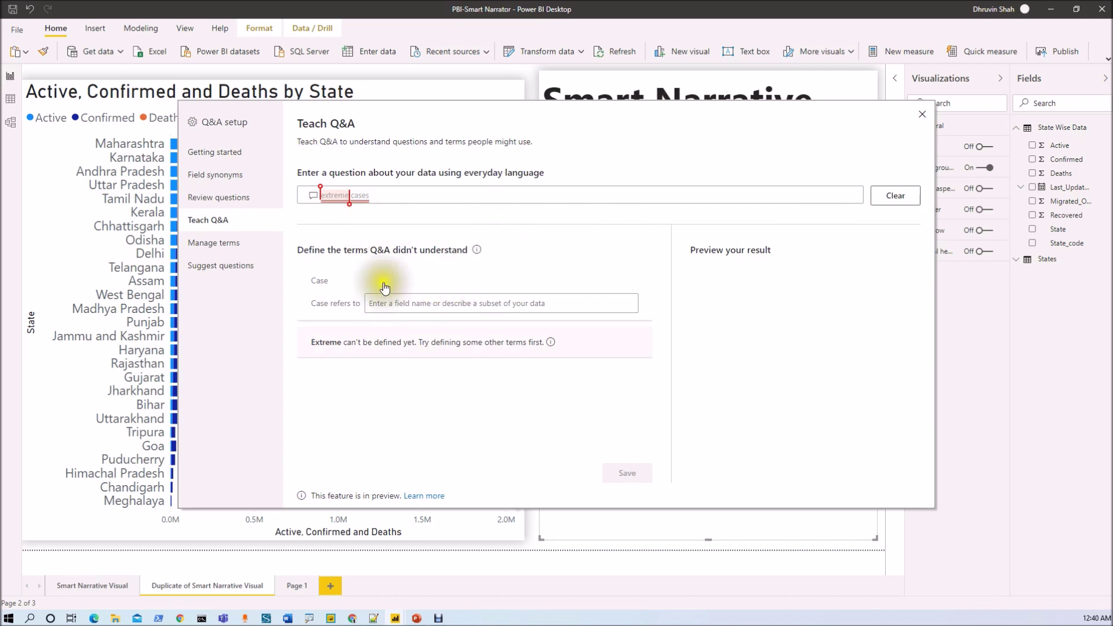
click(398, 302)
click(404, 332)
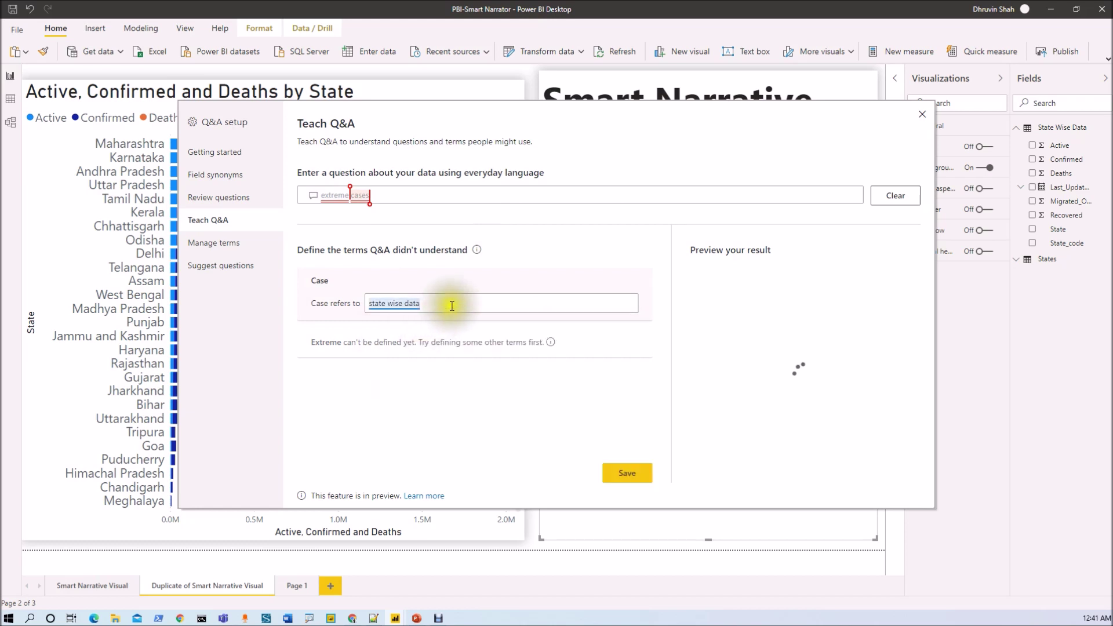
text(cont)
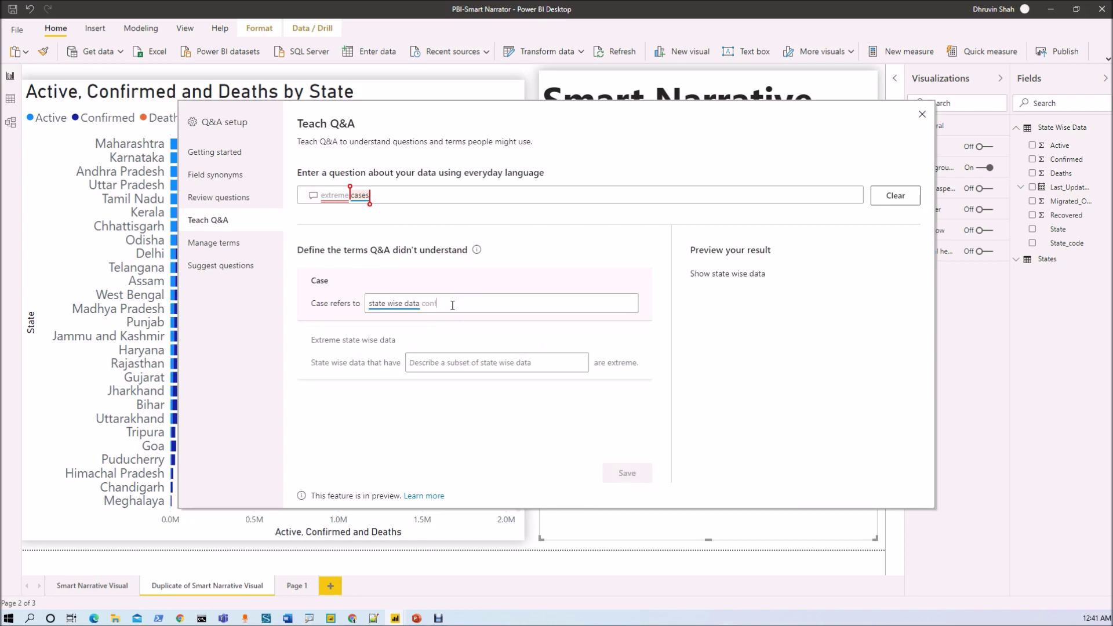
key(BackSpace)
key(BackSpace)
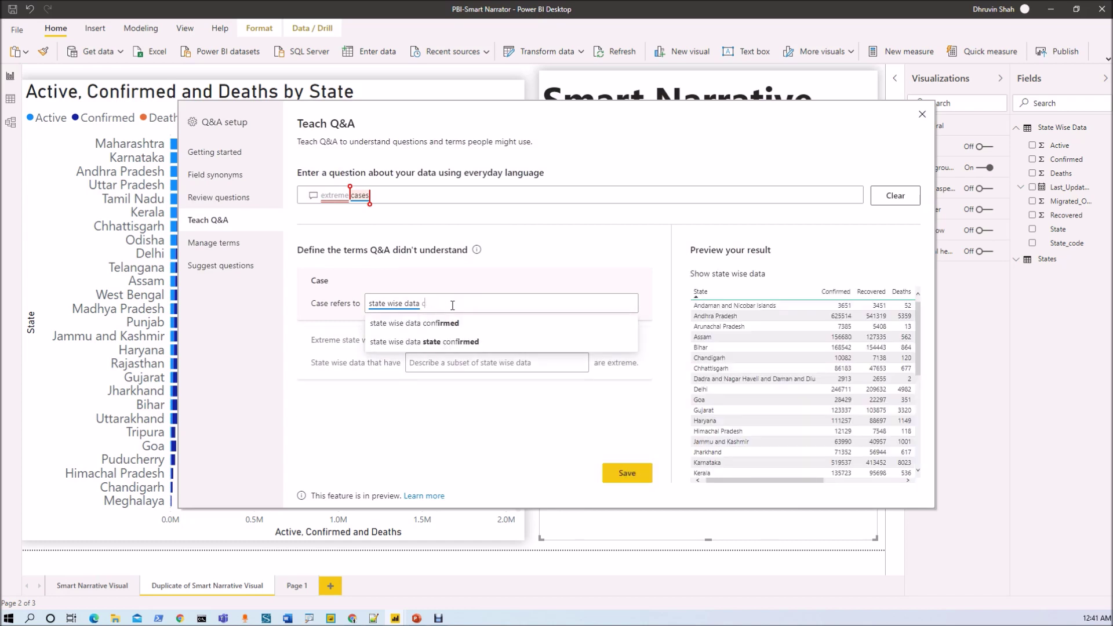
key(BackSpace)
Step: Define extreme state wise data as "state wise data confirmed >=150000 (state confirmed)"
click(422, 363)
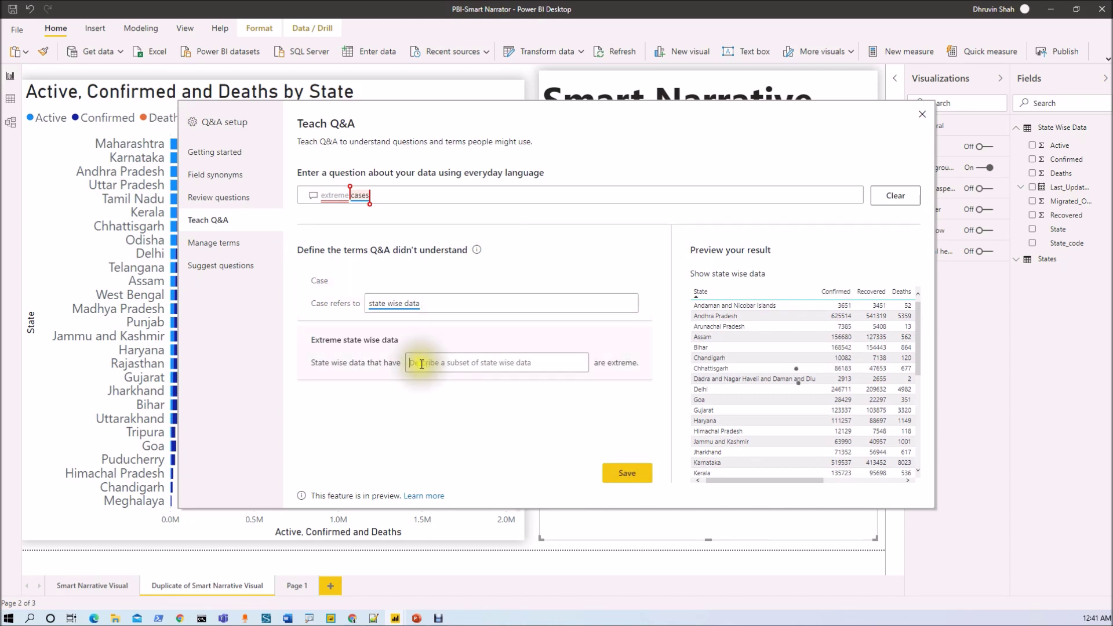
text(conf)
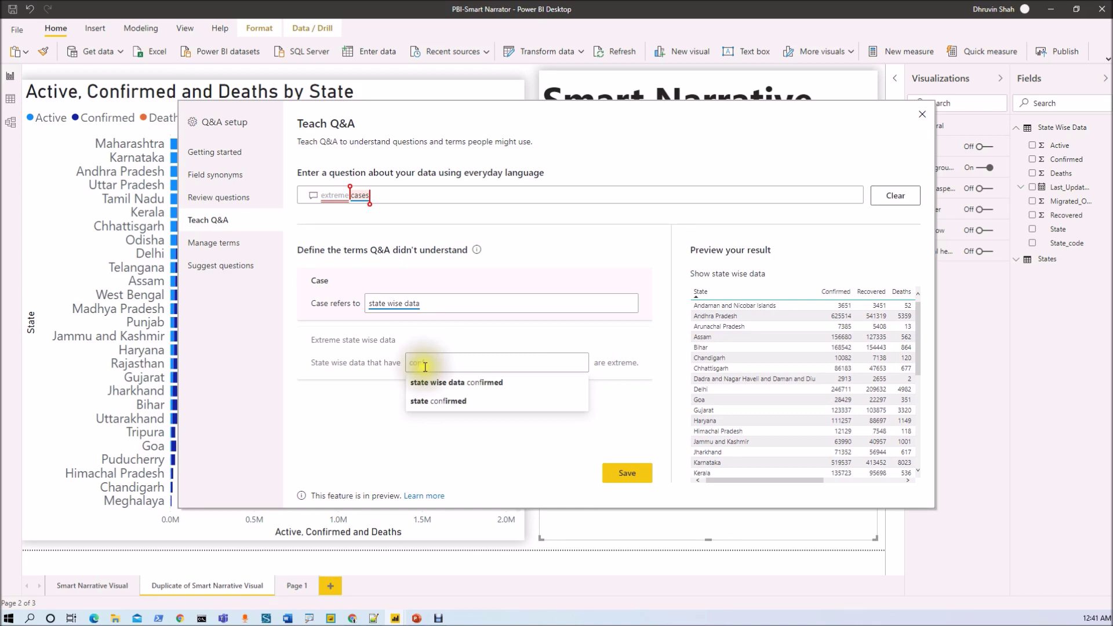
click(448, 384)
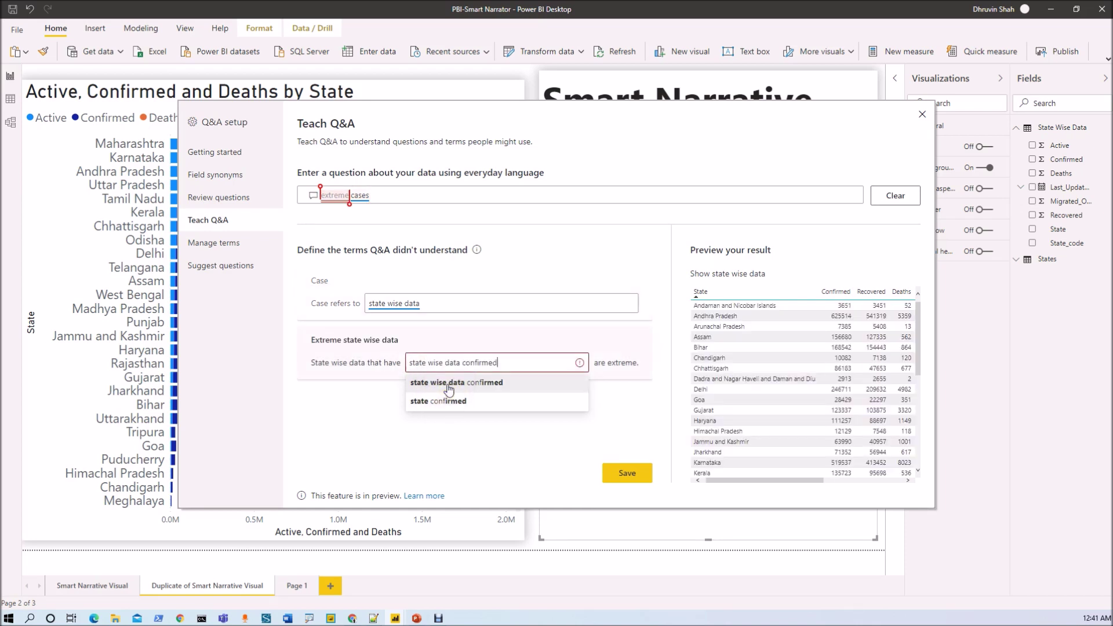
click(537, 365)
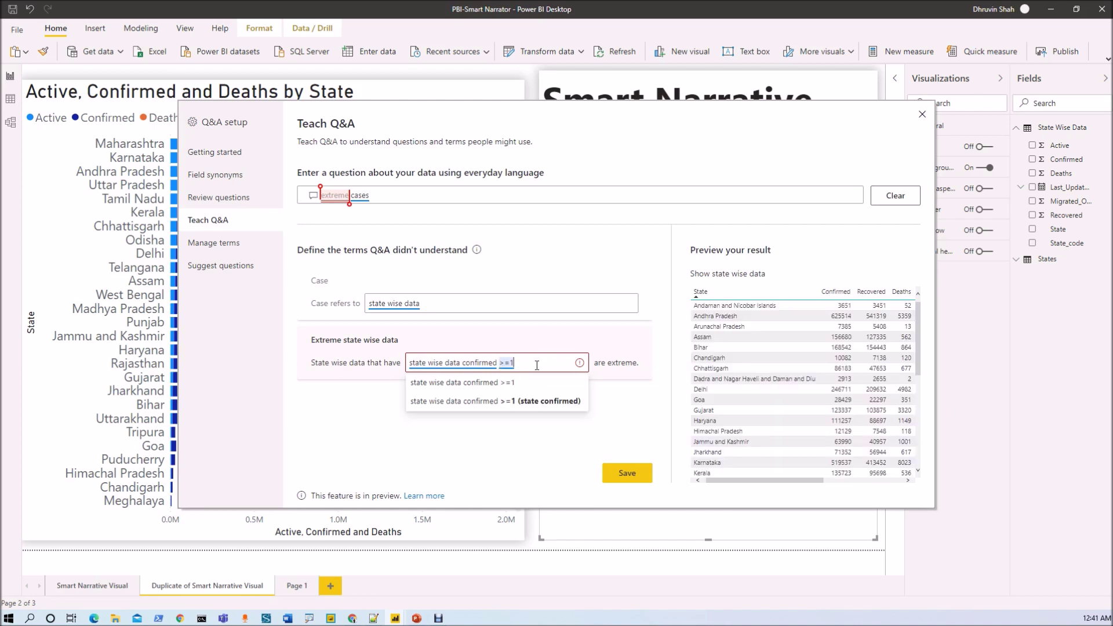
text(500)
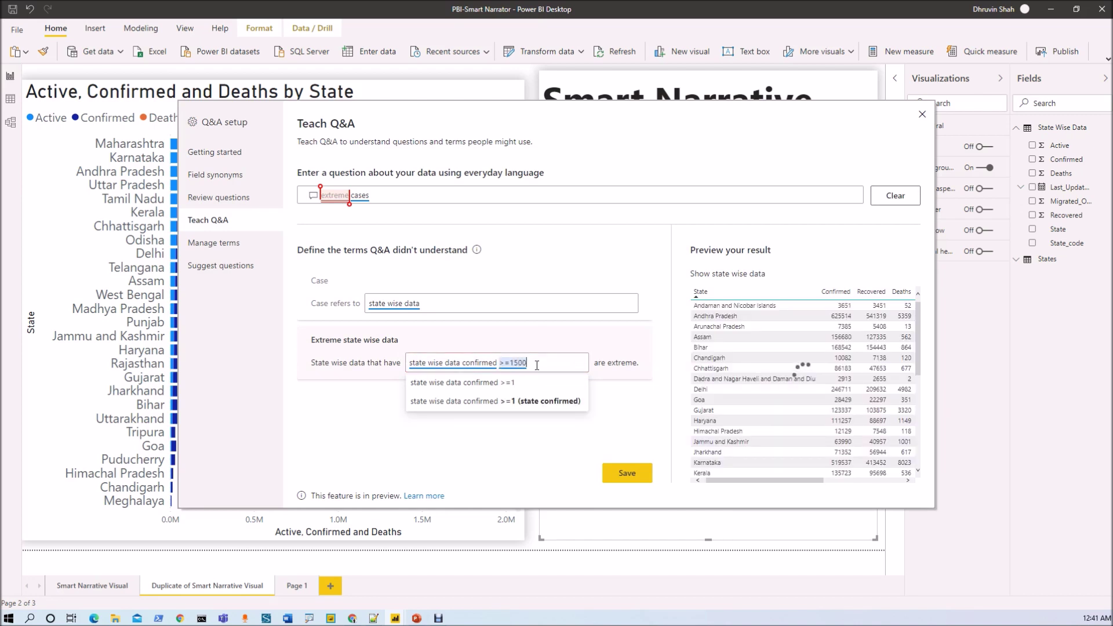
text(00)
click(530, 366)
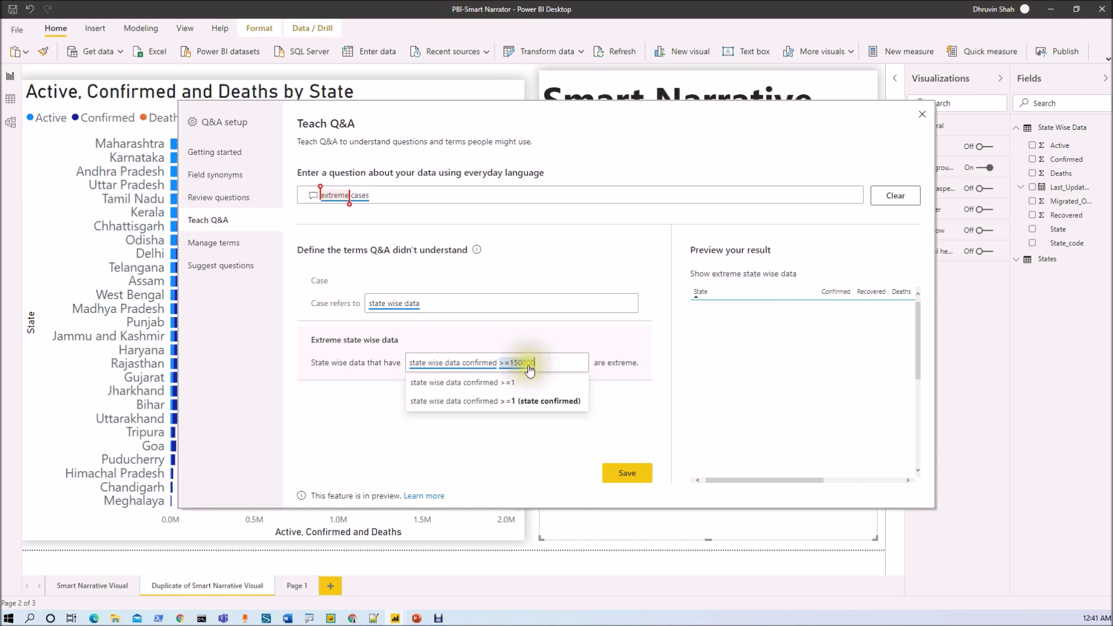
click(558, 400)
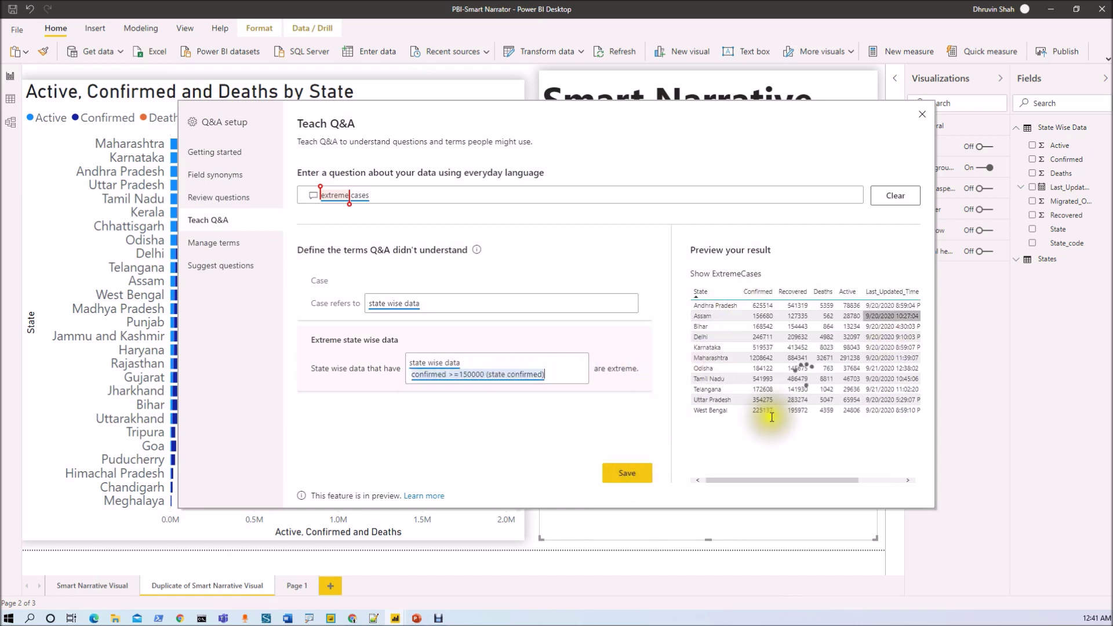
Step: Save the taught definitions, check the "extreme" entry among the managed terms, and close the Q&A setup
click(626, 478)
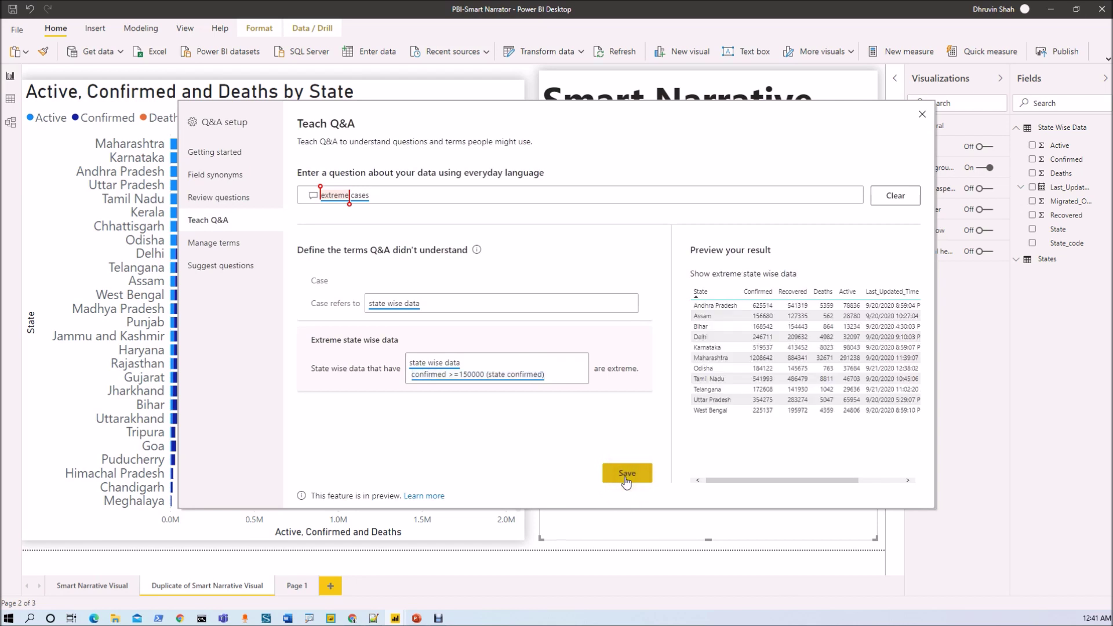
click(626, 473)
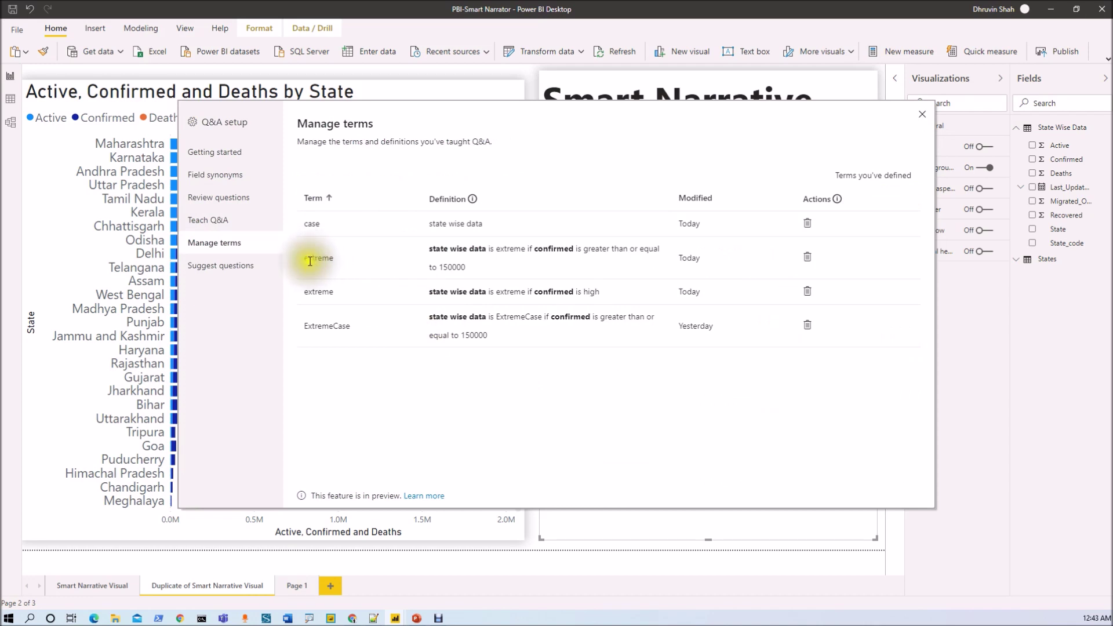
drag(309, 259, 385, 255)
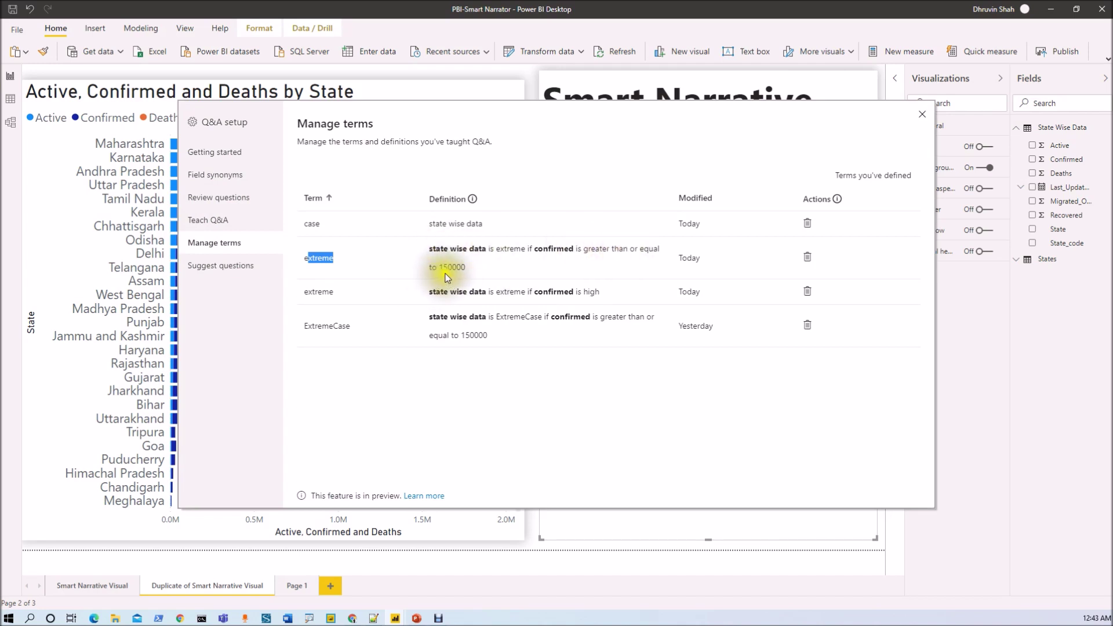
click(922, 117)
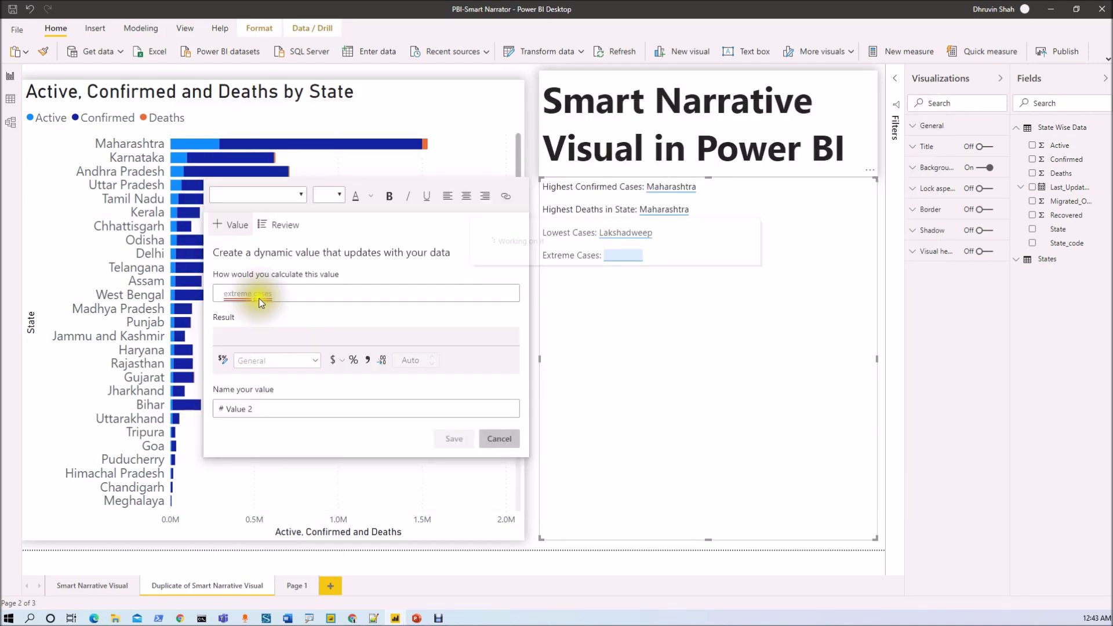
Step: Discard the pending value and create a new one after "Extreme Cases:" with the question "extreme cases", saved as Extreme Cases
click(499, 440)
click(224, 231)
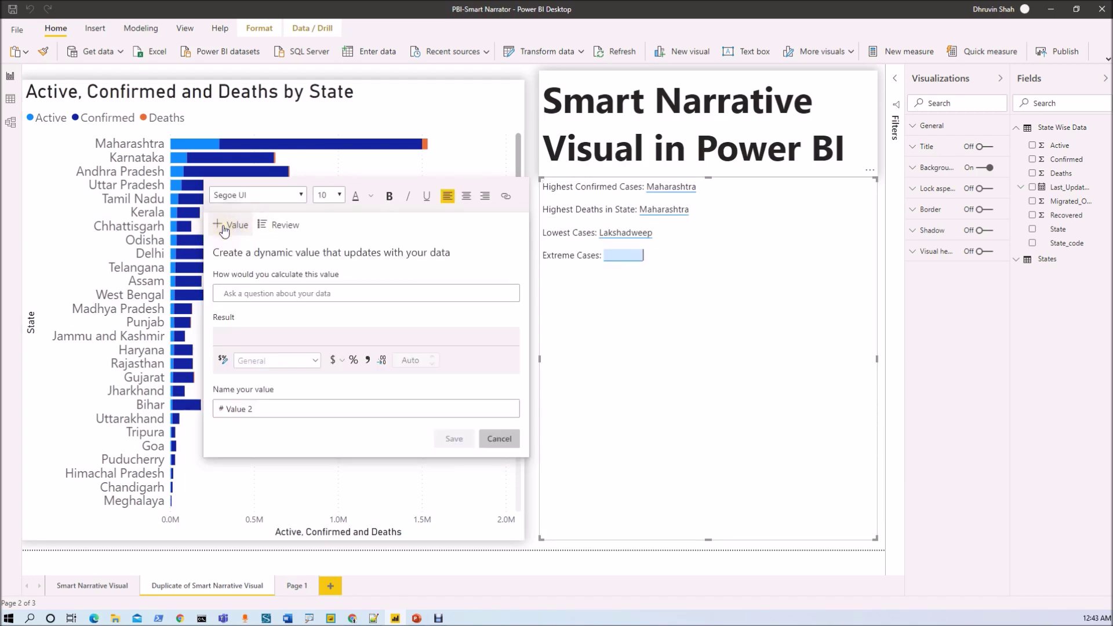
click(231, 293)
text(extreme cases)
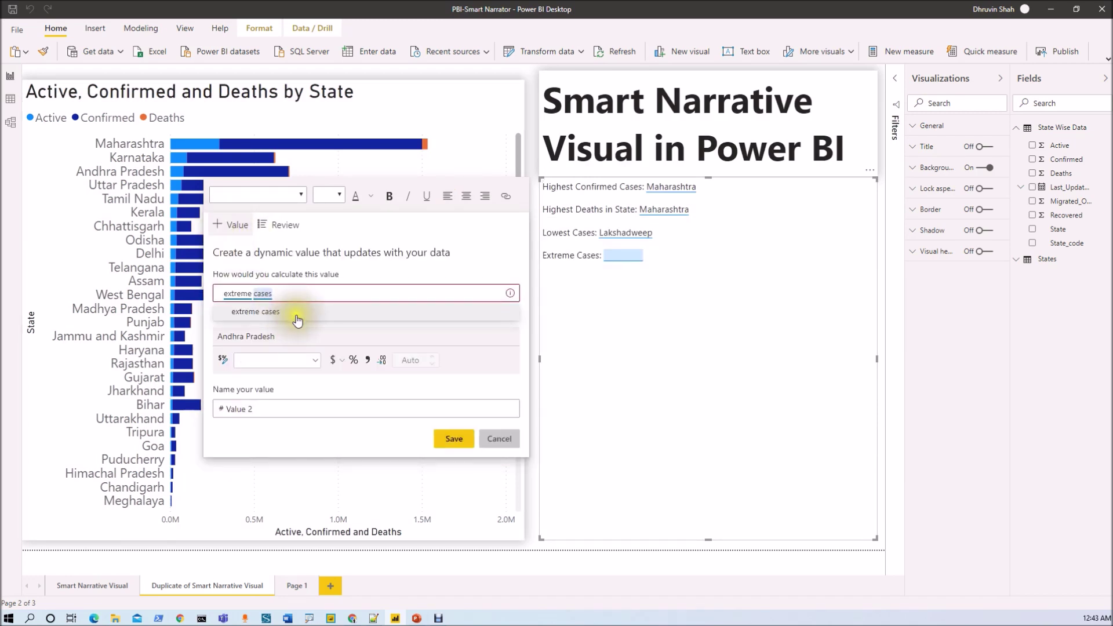
click(293, 318)
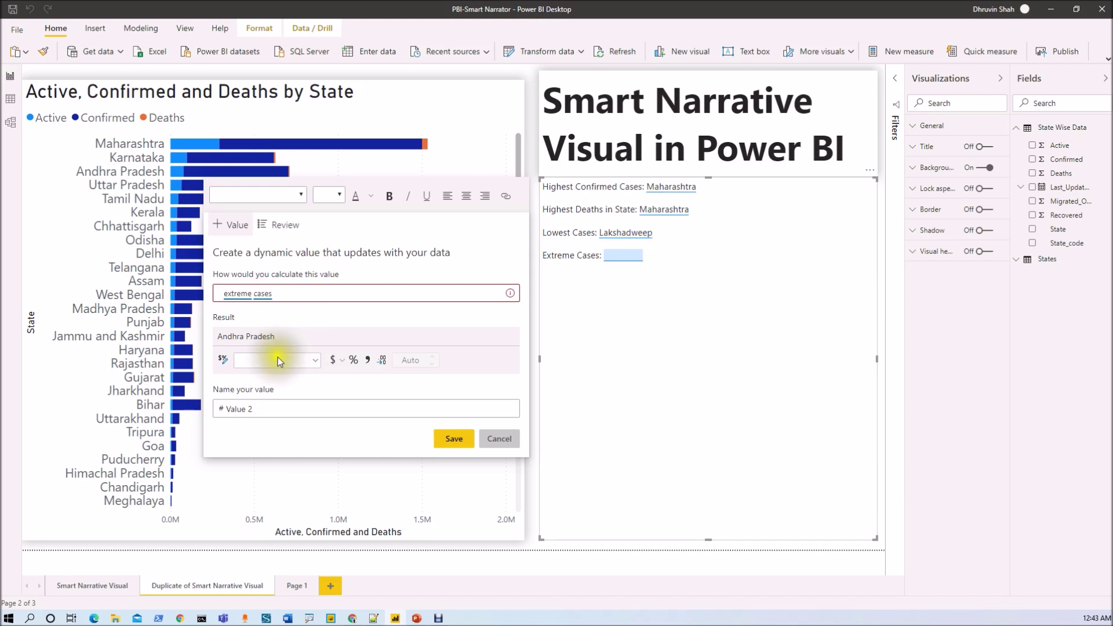
click(454, 439)
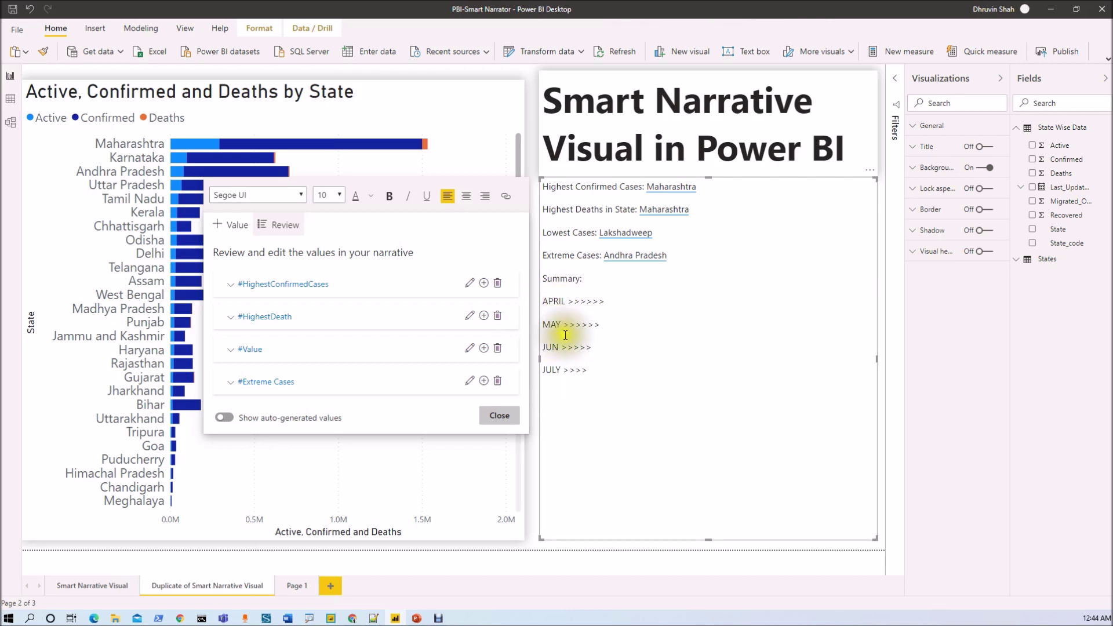
Step: Start a dynamic value for the APRIL line with the question "April (state date) state confirmed"
shift+click(538, 280)
click(606, 292)
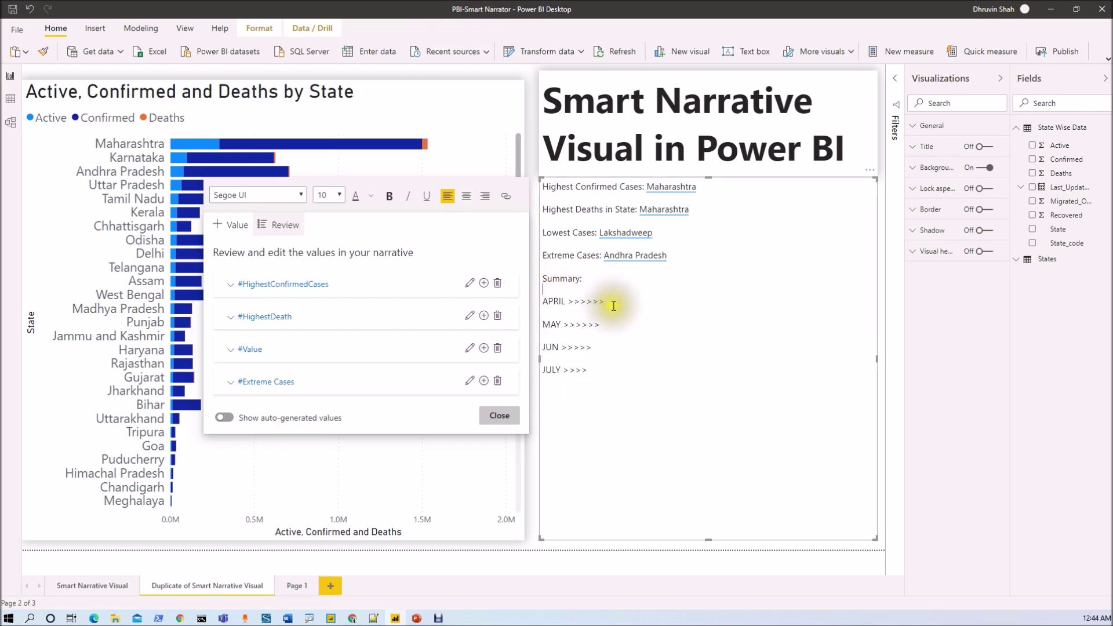
click(239, 227)
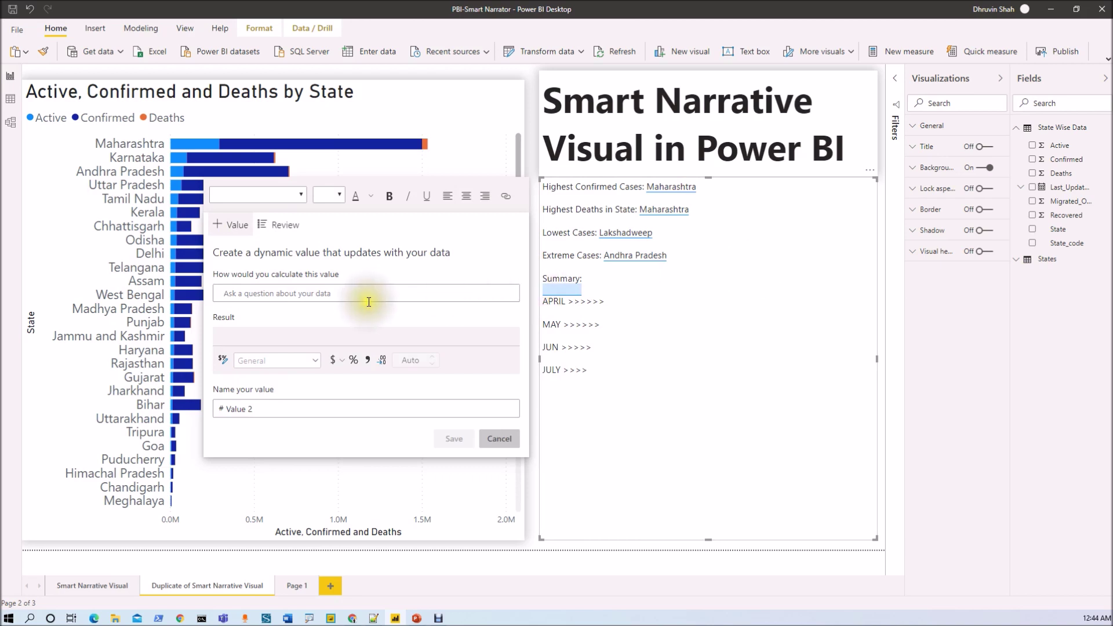
text(April)
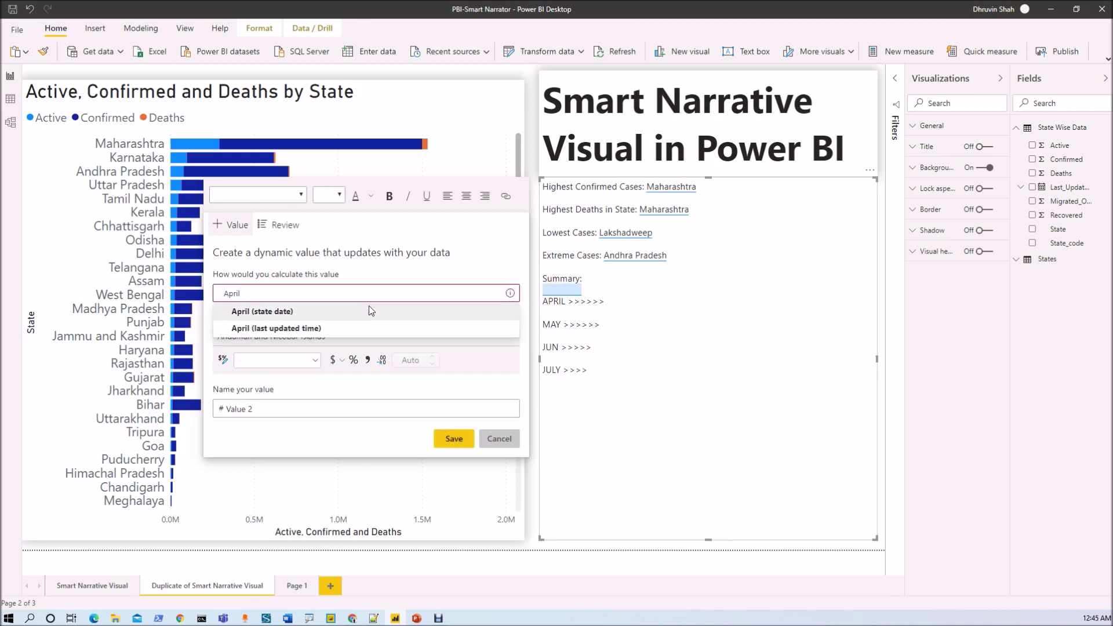
click(334, 316)
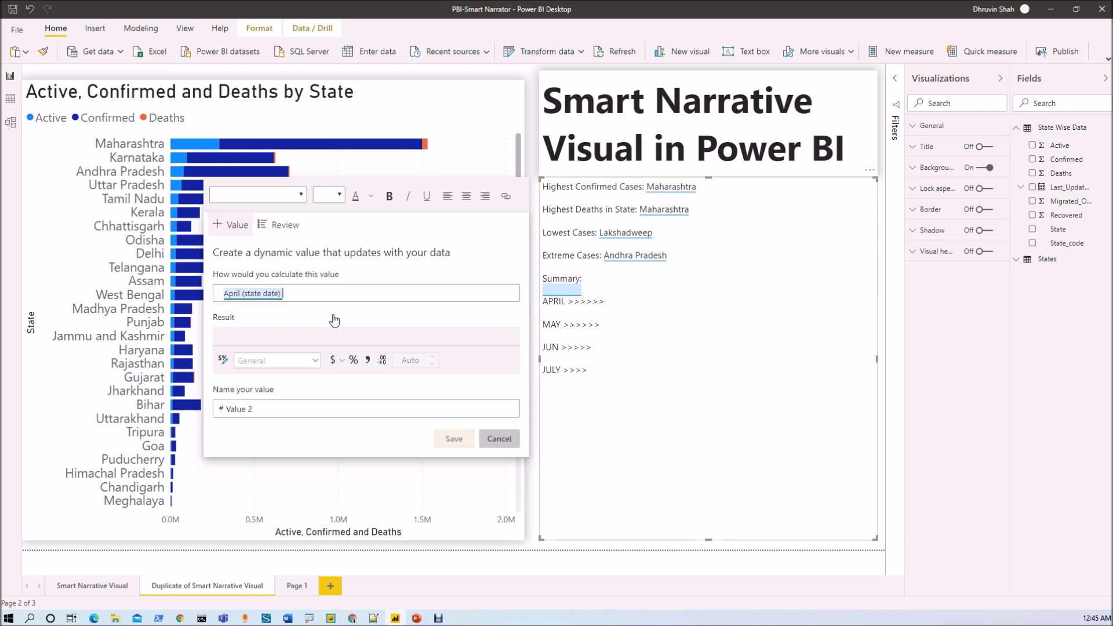
text(stat)
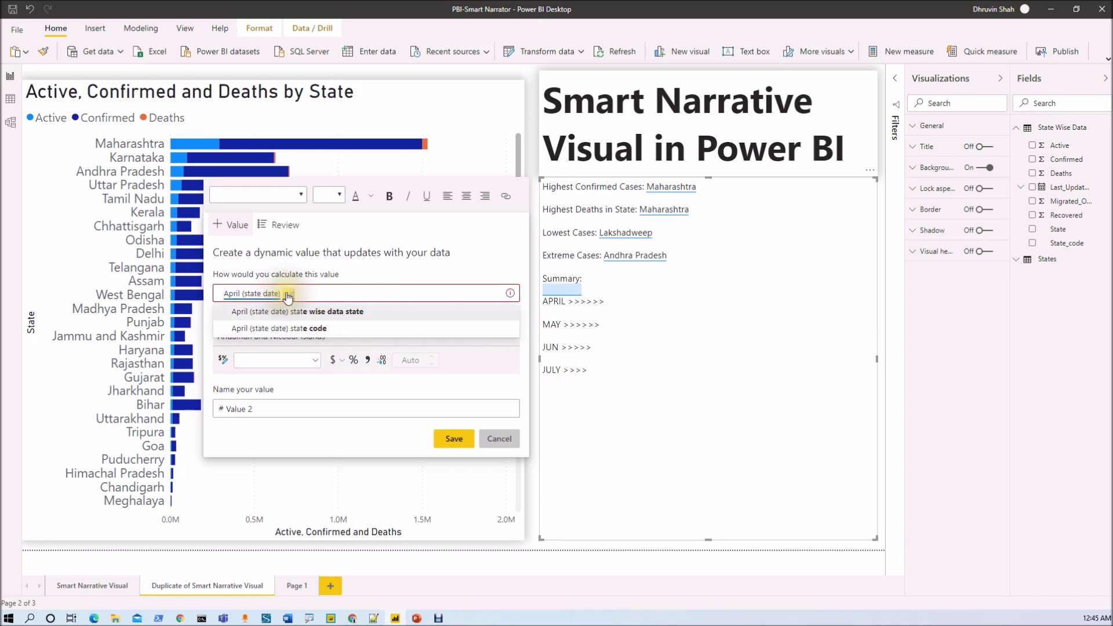
key(BackSpace)
key(BackSpace)
key(BackSpace)
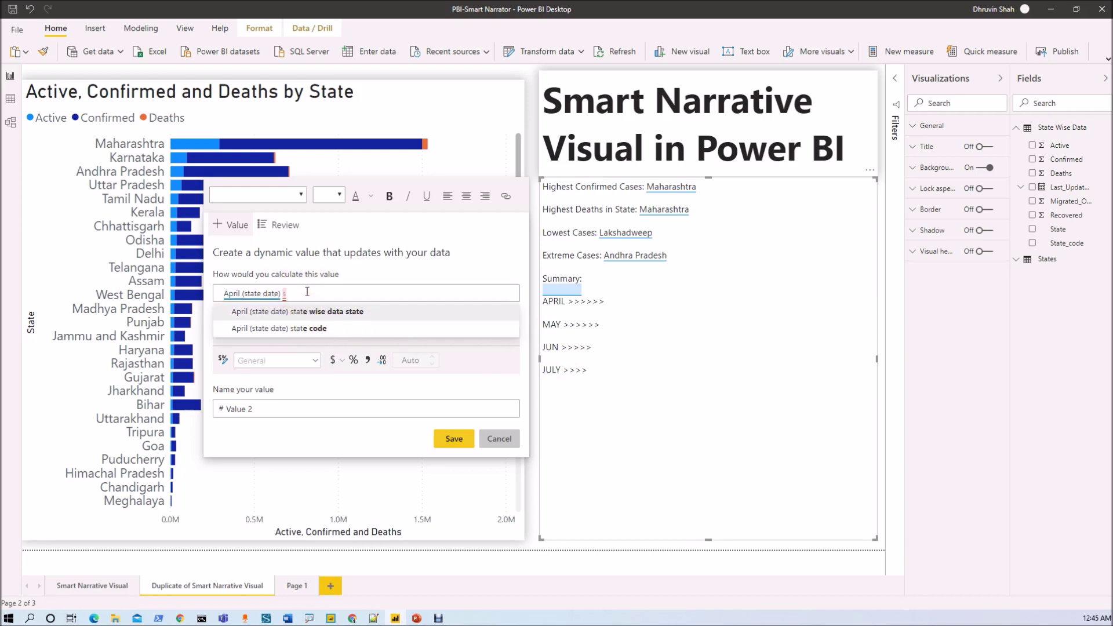
text(confirmed)
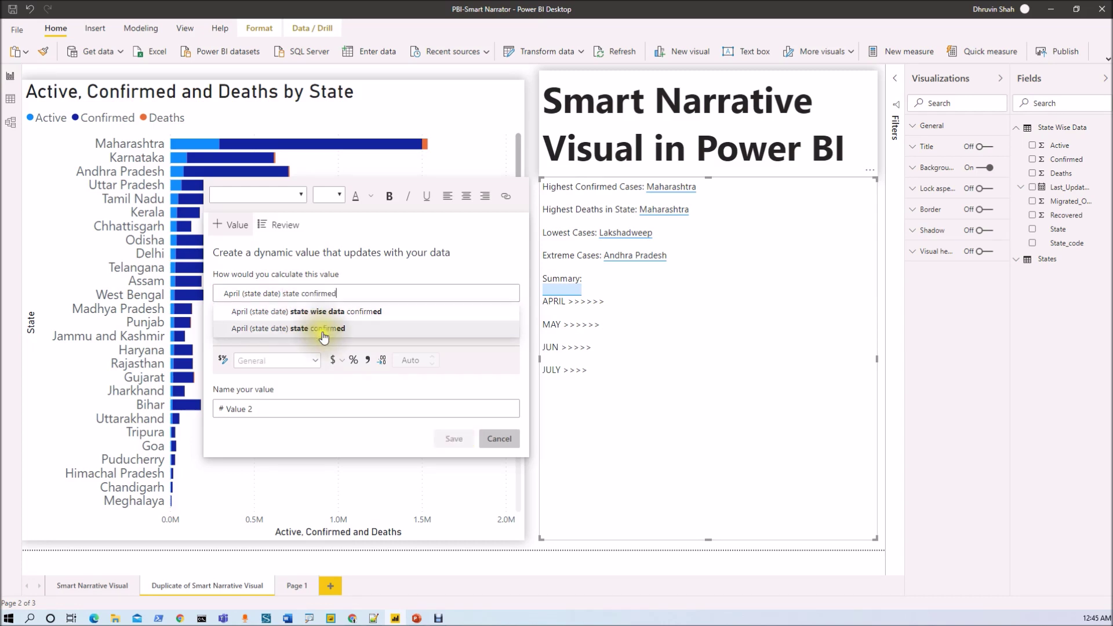
click(322, 329)
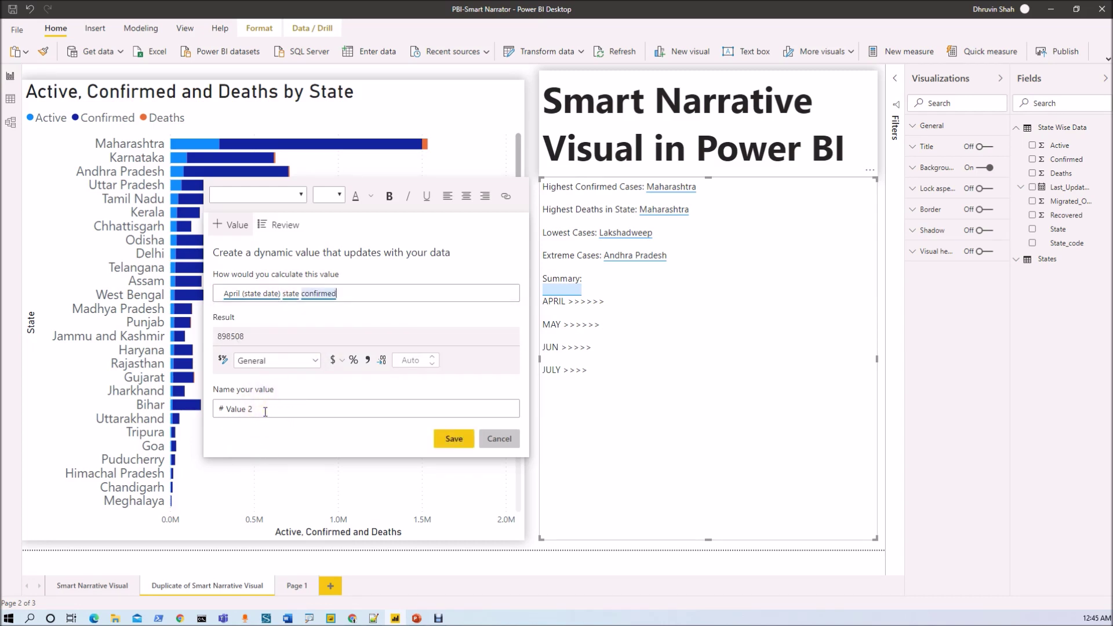
Step: Name the value April, save it, and insert it at the end of the APRIL line
triple_click(227, 411)
text(April)
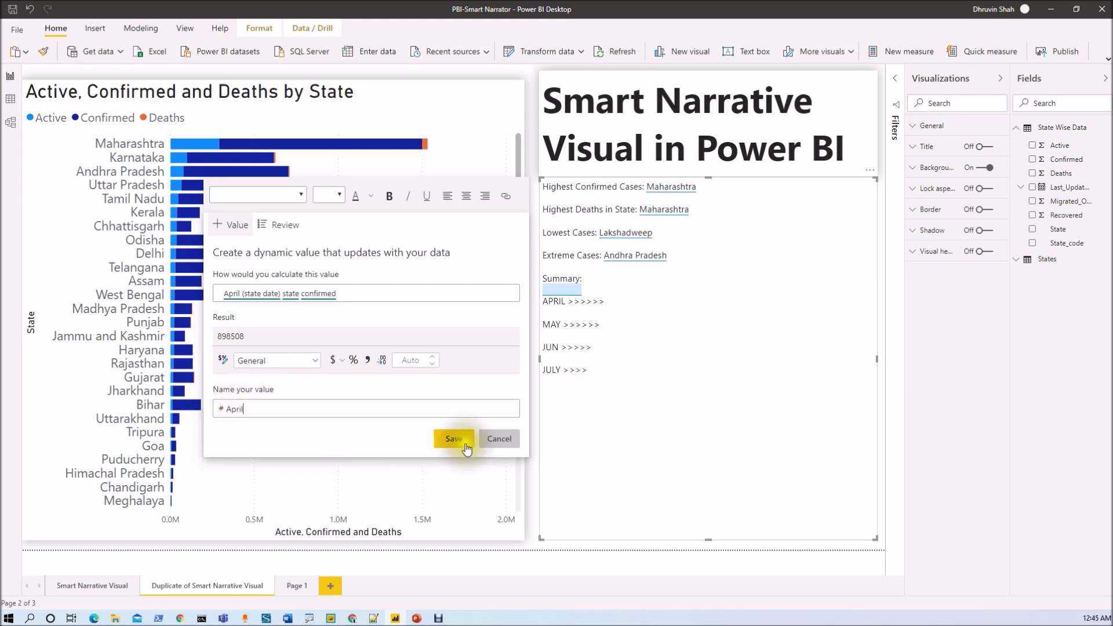
click(452, 442)
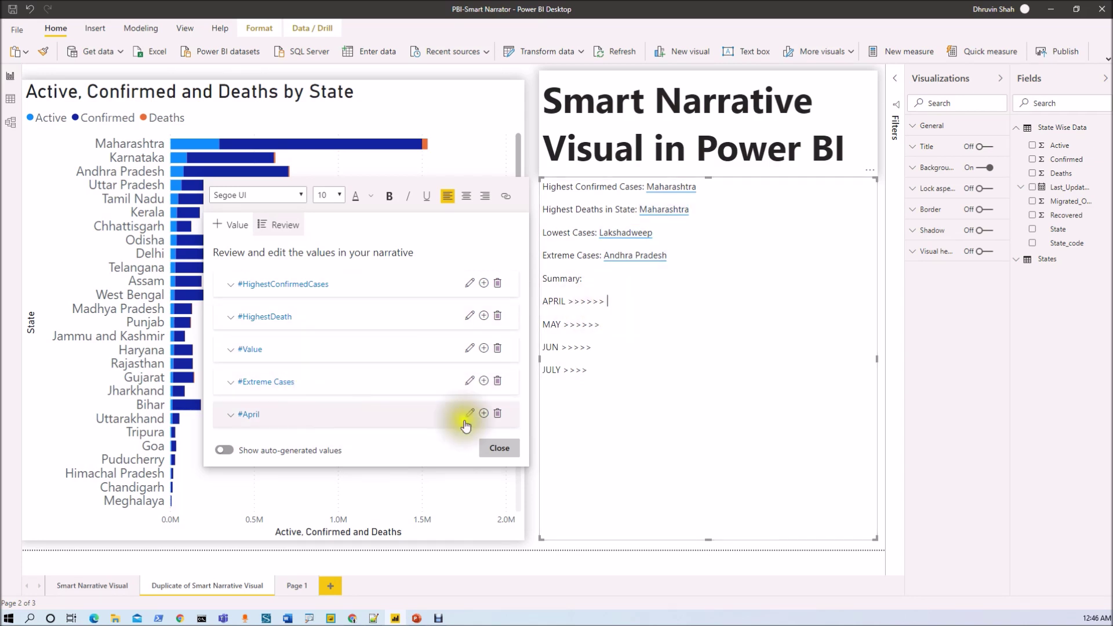
click(483, 413)
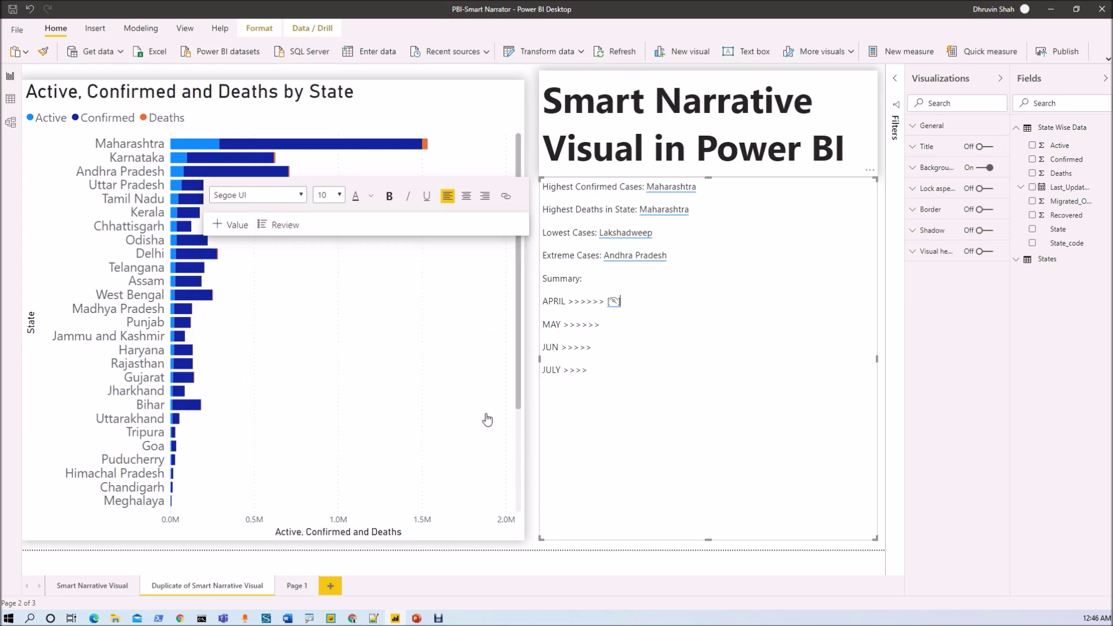
Step: Add a dynamic value named May on the MAY line, using the question "May (state date) state wise data confirmed"
click(622, 321)
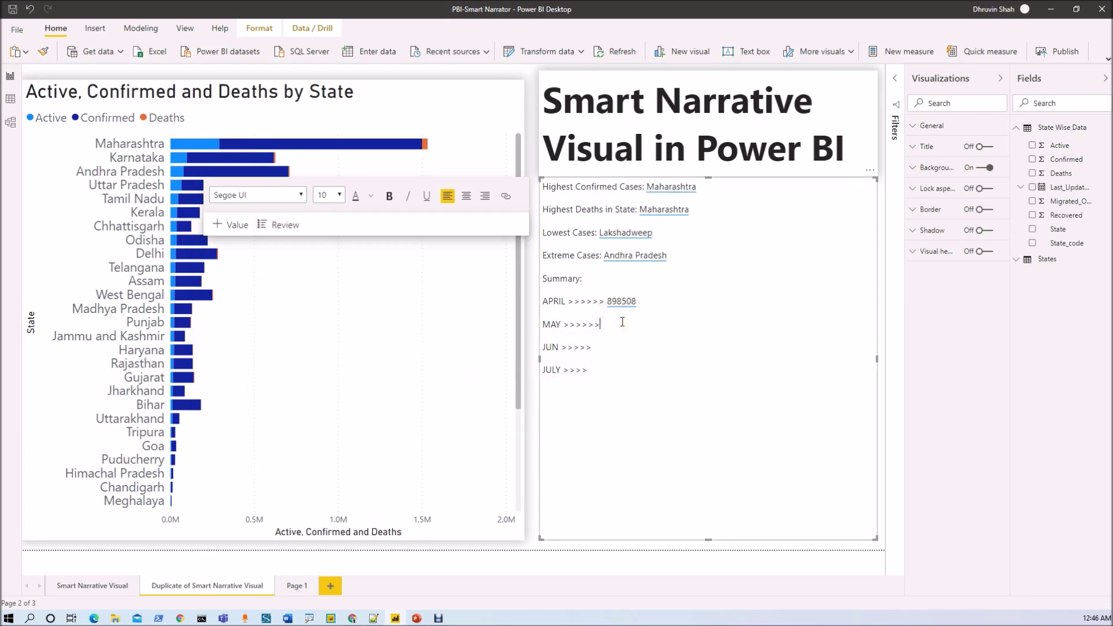
click(600, 323)
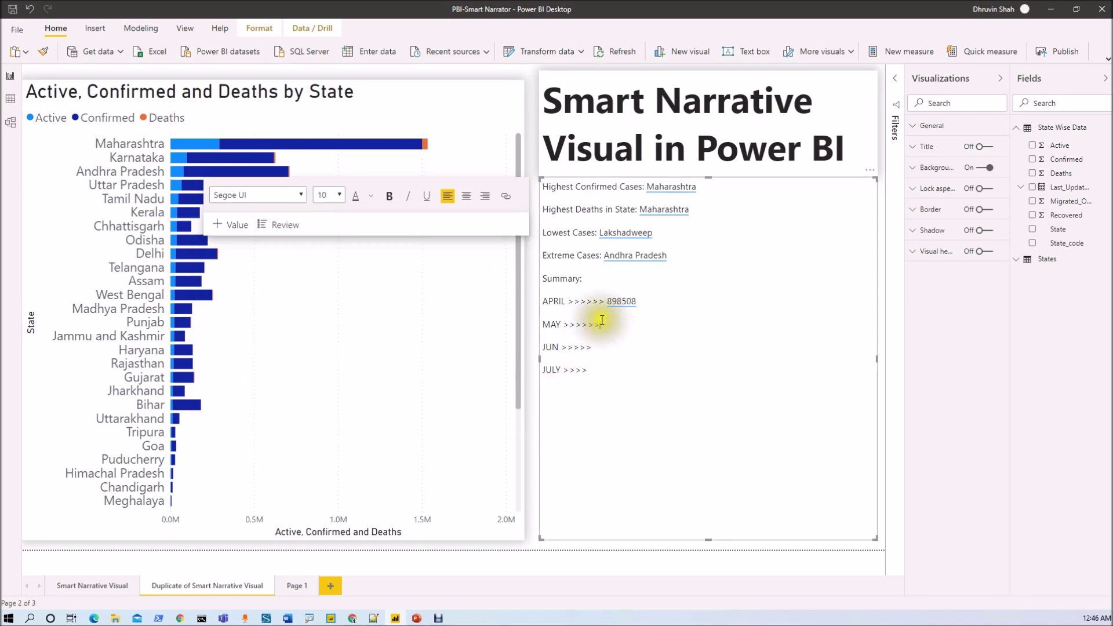
click(253, 262)
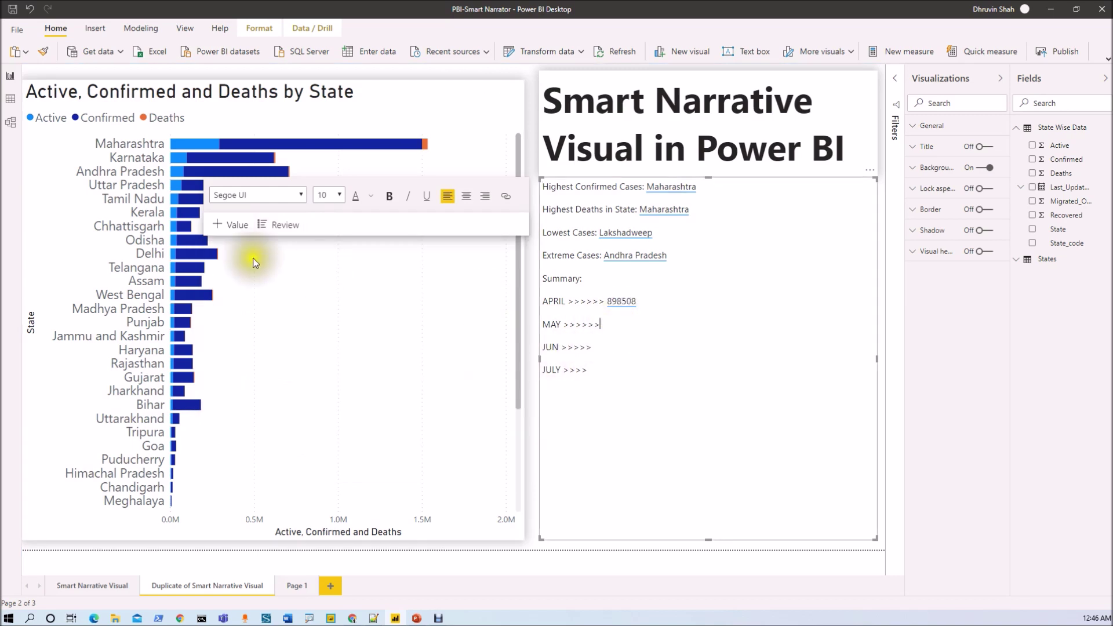
click(230, 226)
text(May)
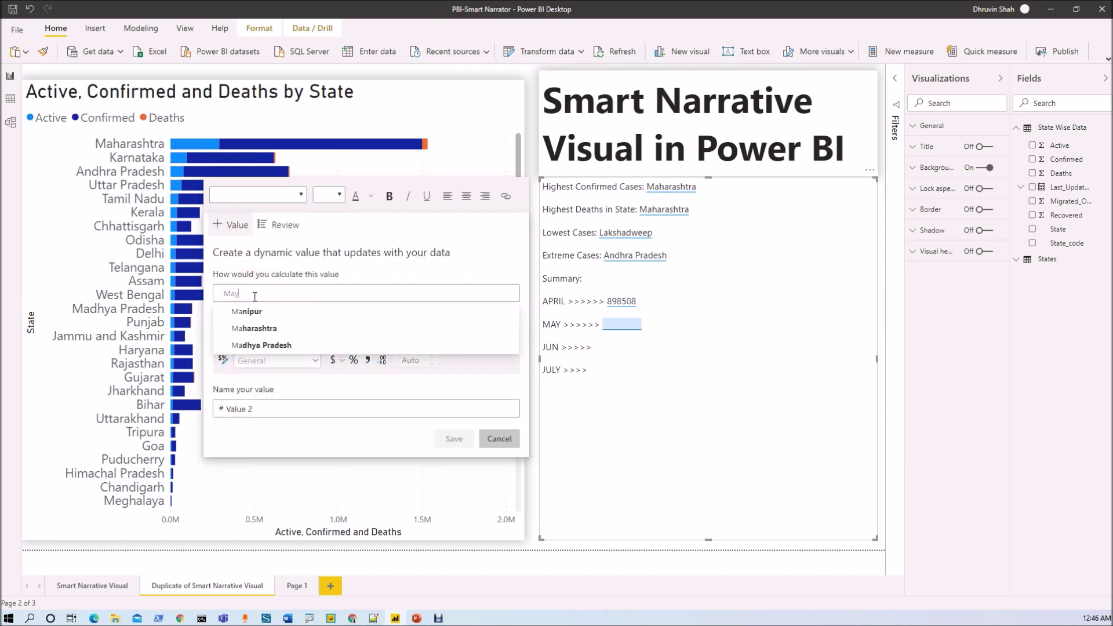
text( confirme)
click(328, 329)
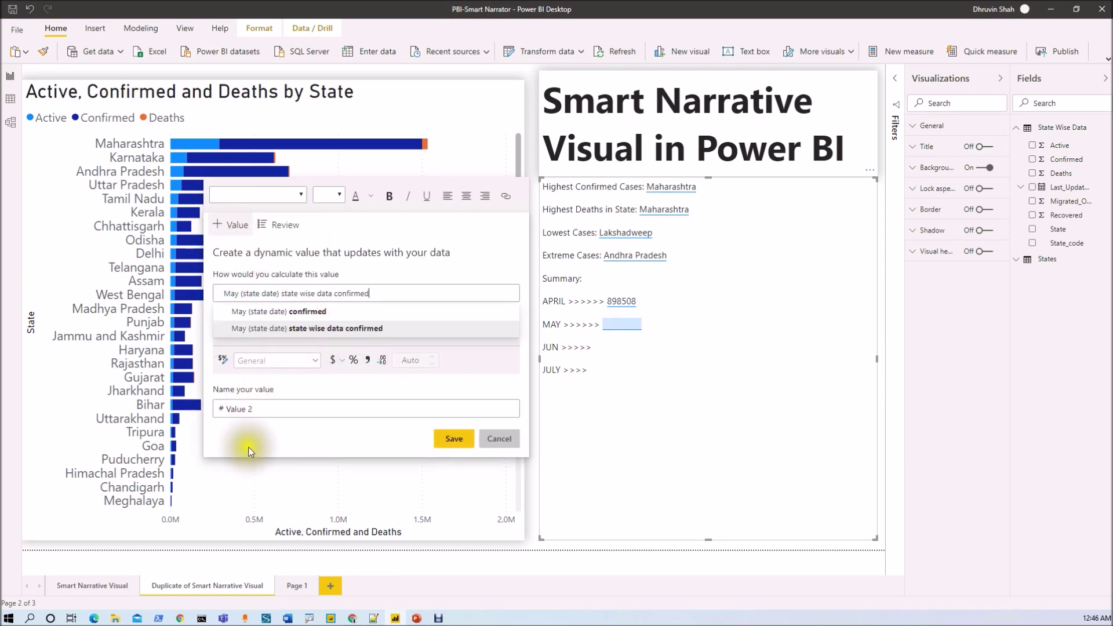
click(241, 409)
text(May)
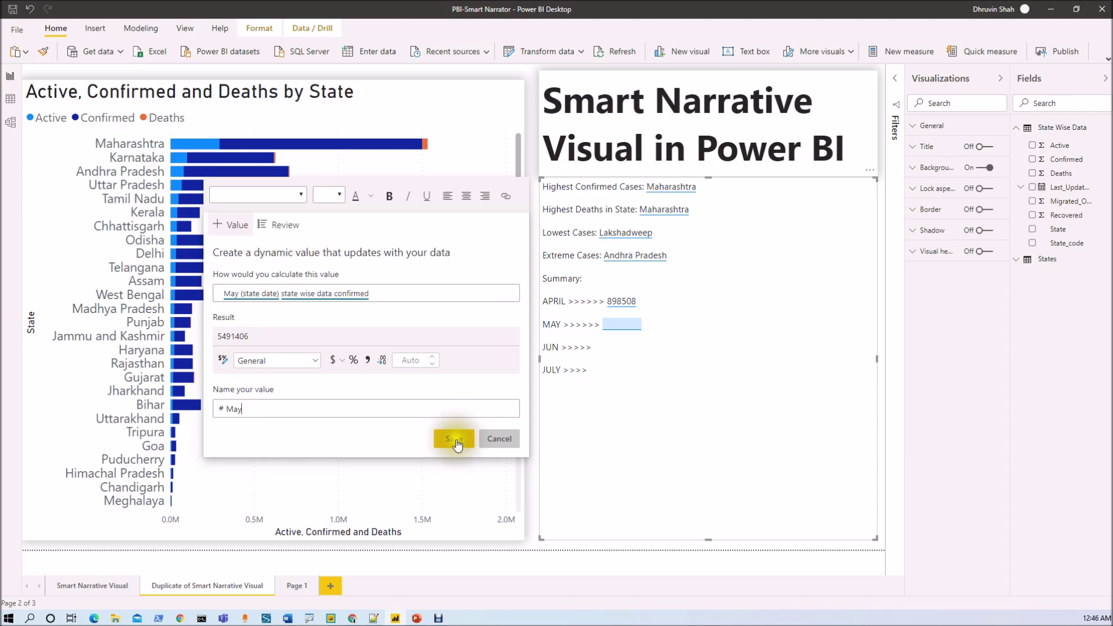
click(454, 439)
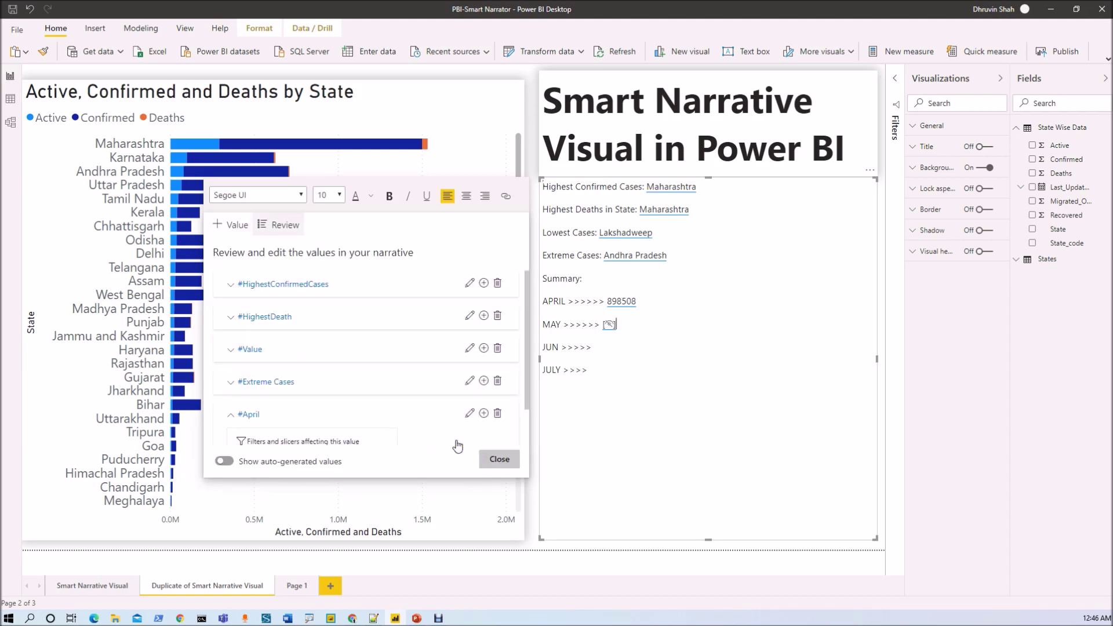
Step: Add a dynamic value named June on the JUN line, using the question "June (state date) state wise data confirmed"
click(603, 347)
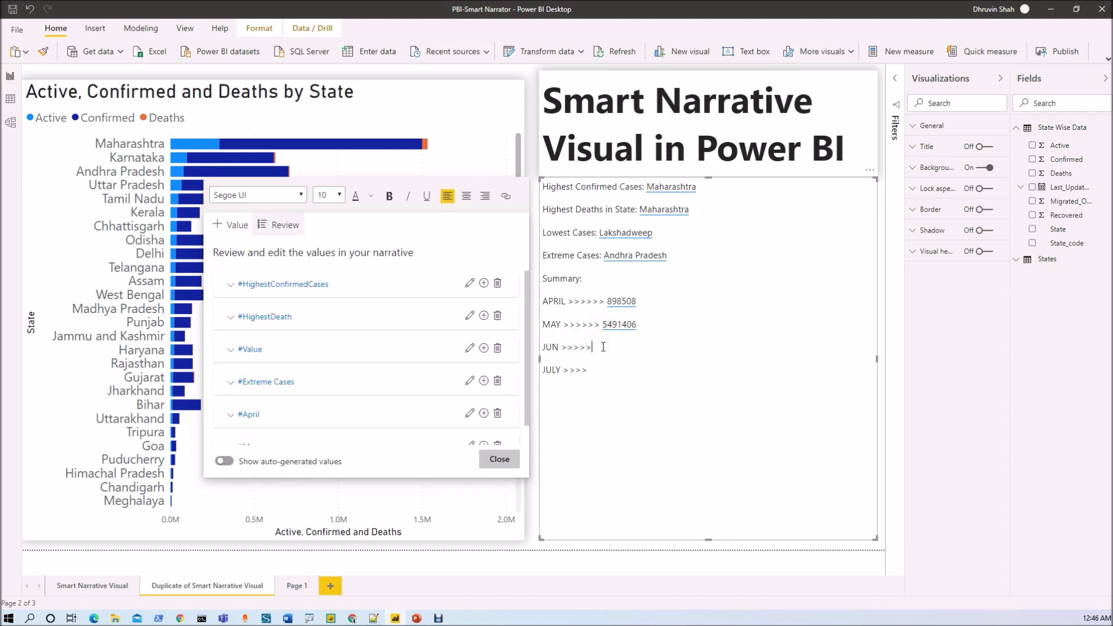
click(231, 224)
click(289, 294)
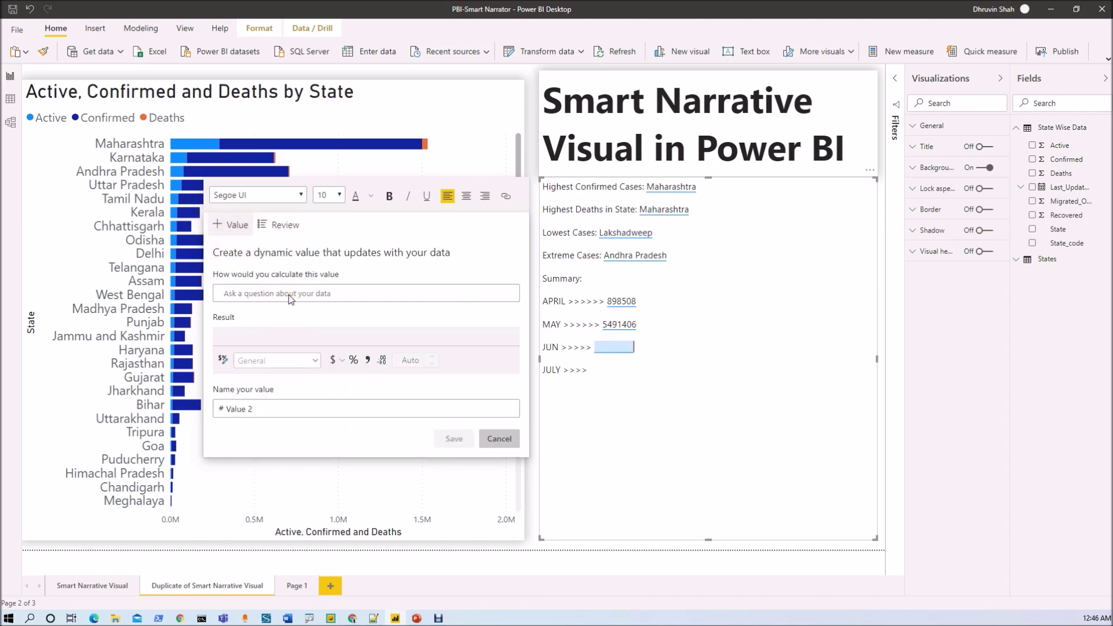
text(June)
click(352, 318)
text(state confirmed)
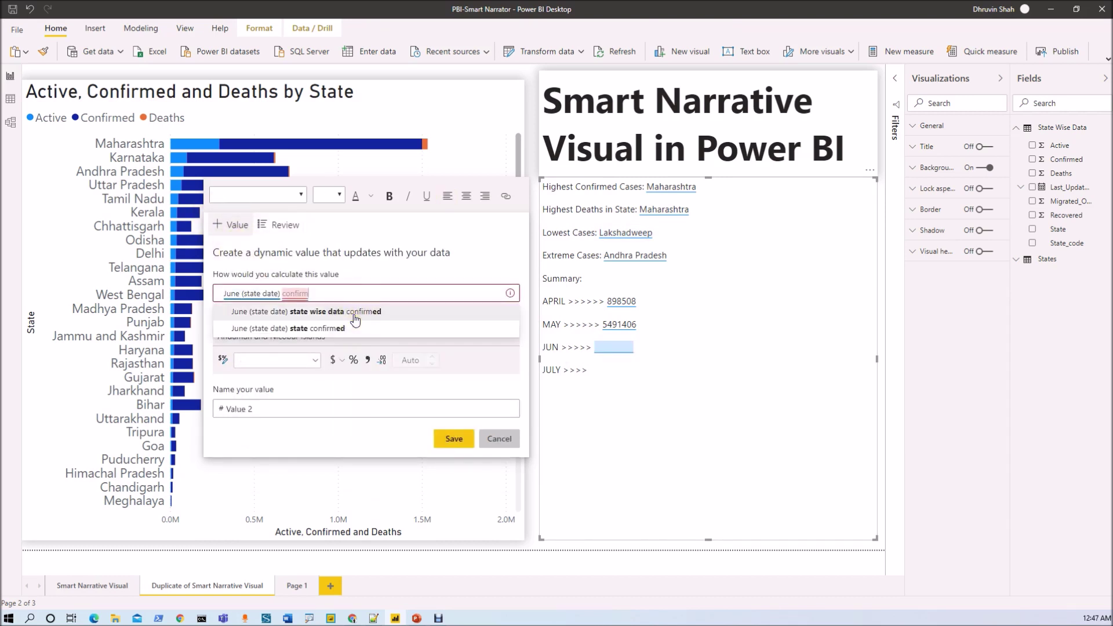
click(320, 408)
text(June)
click(454, 439)
Step: Add a dynamic value for July at the end of the JULY line and save it
click(293, 293)
text(Jul)
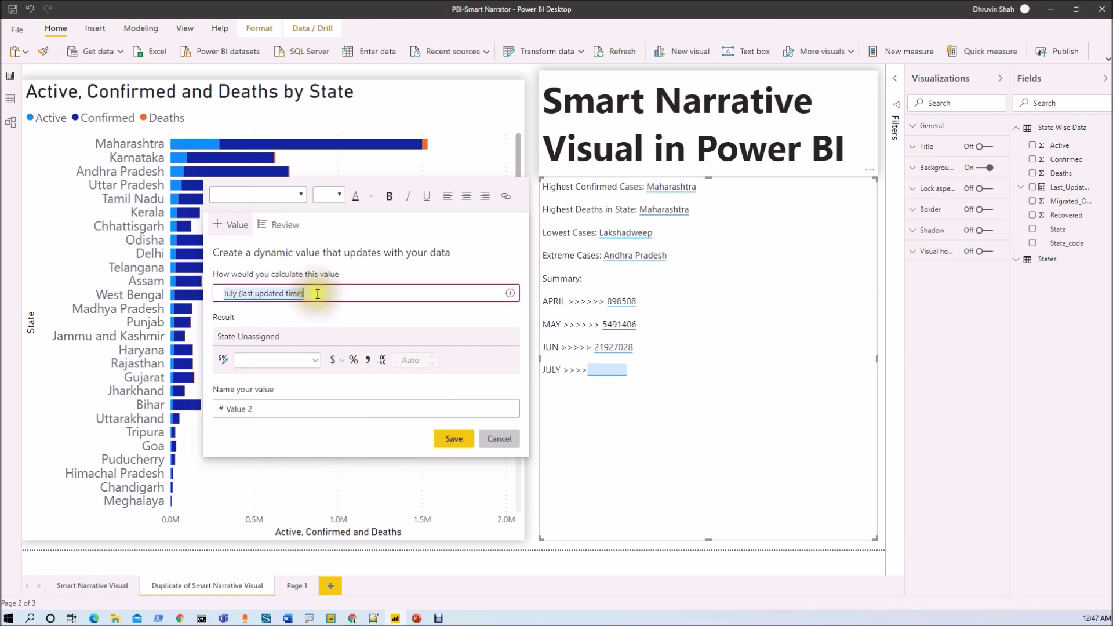
click(313, 307)
click(454, 438)
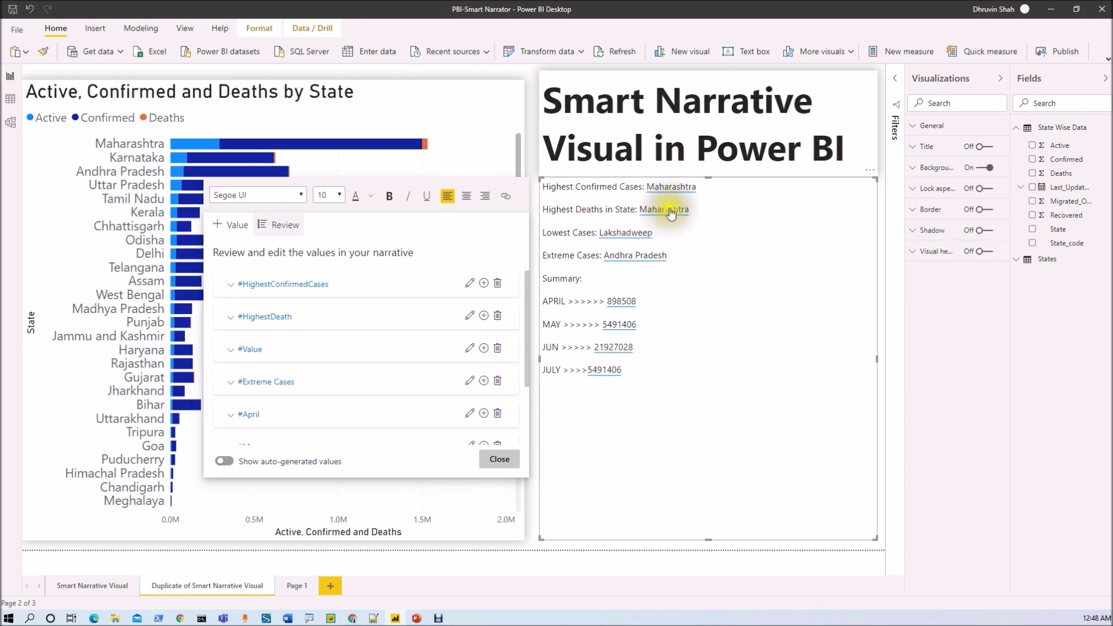
click(605, 430)
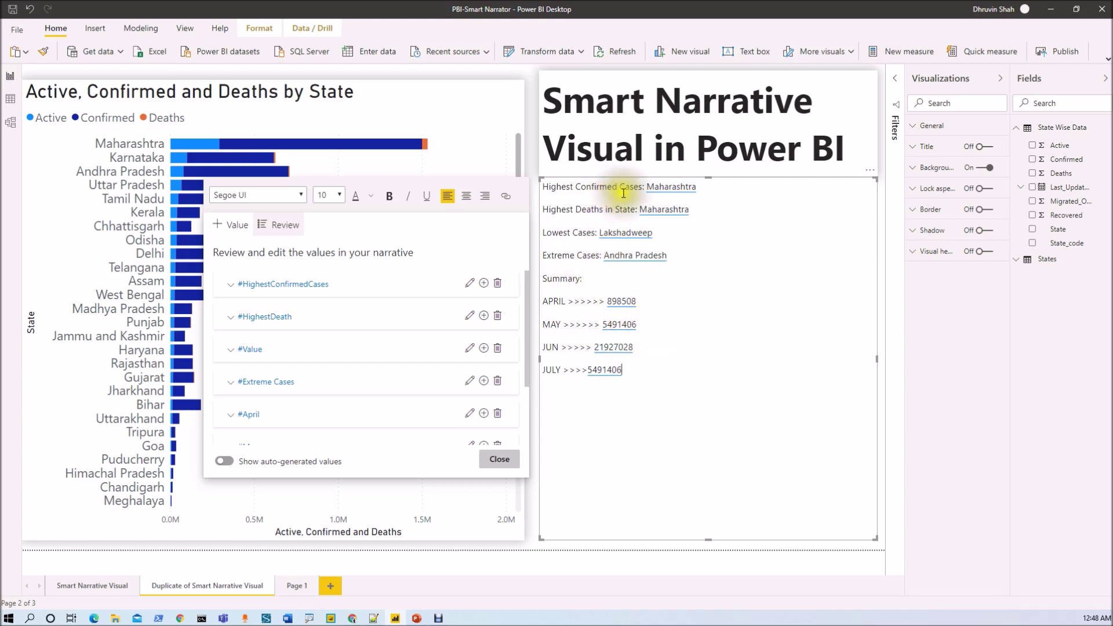
Step: Set the font size of all the narrative text to 18
drag(646, 187, 543, 189)
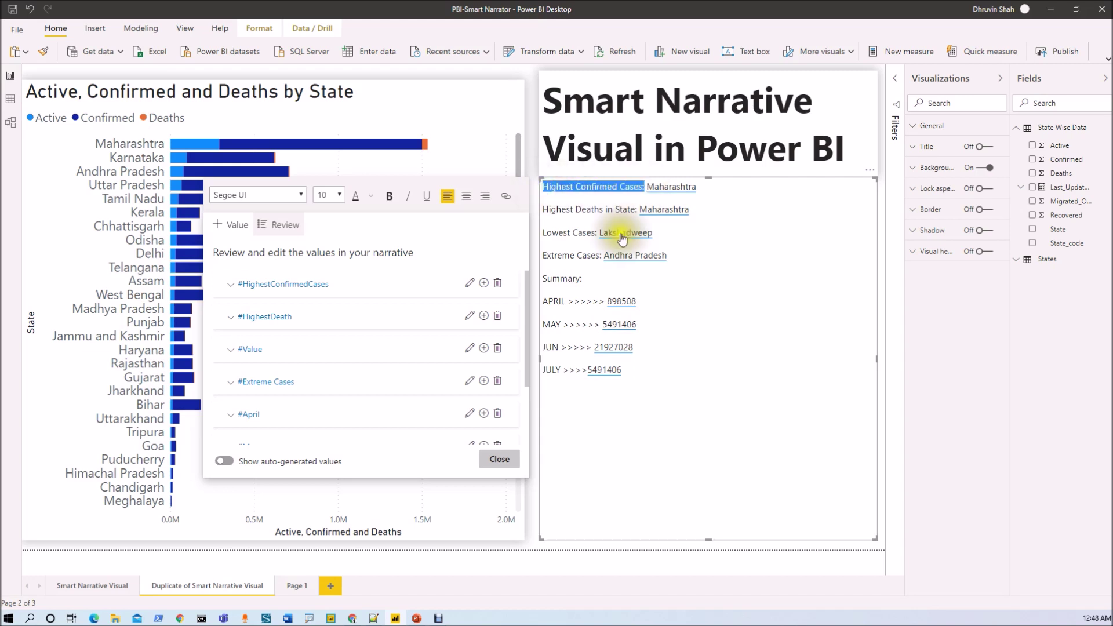
click(718, 326)
key(ctrl+a)
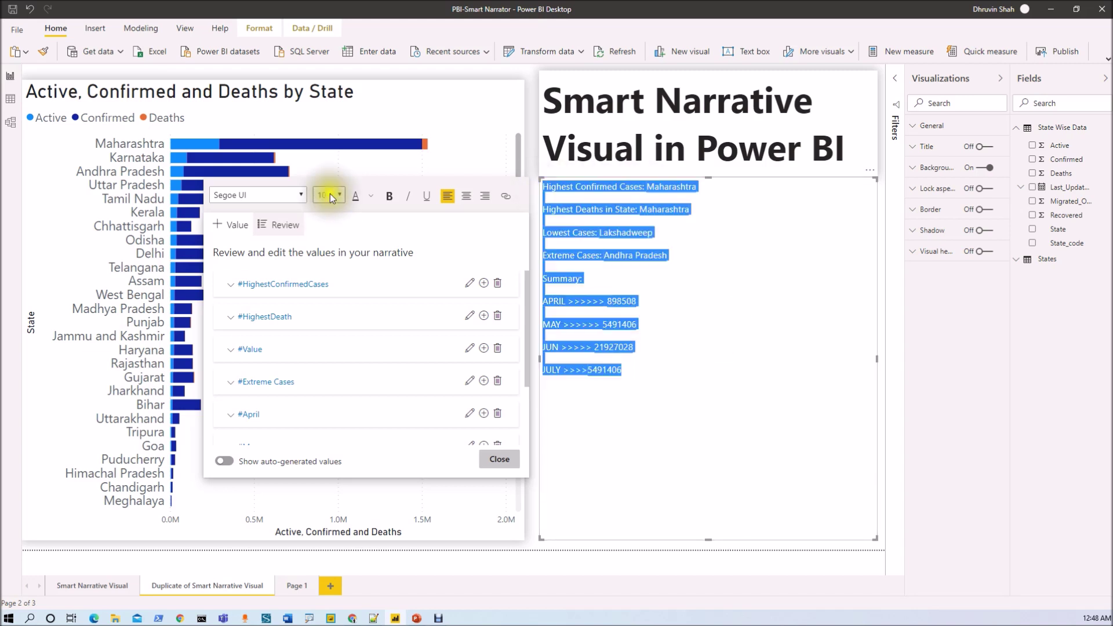
click(340, 194)
click(332, 302)
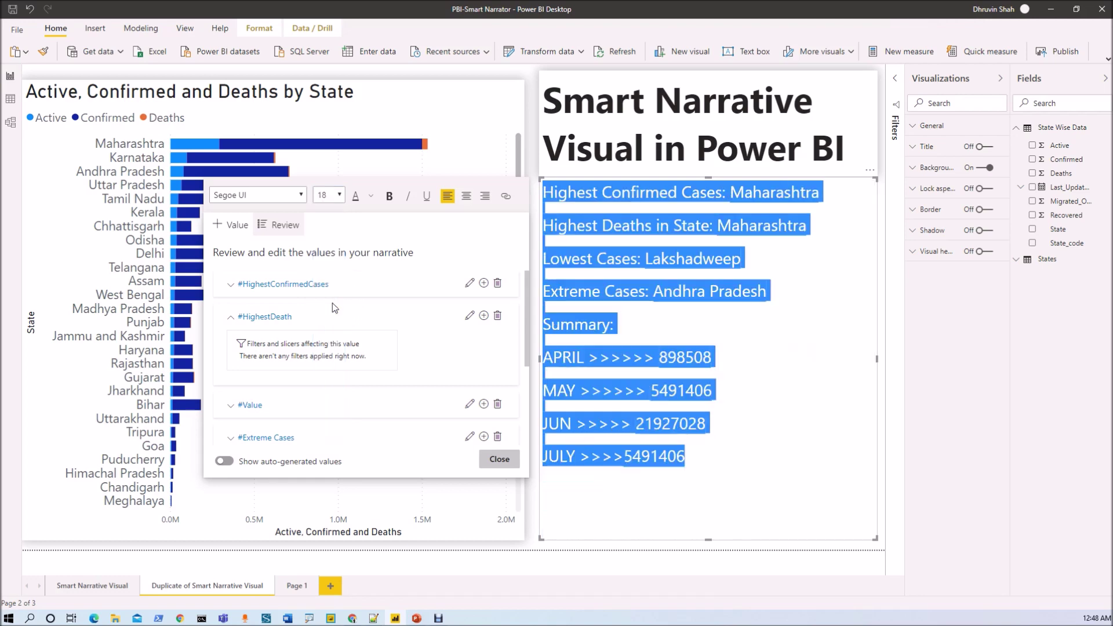
click(744, 318)
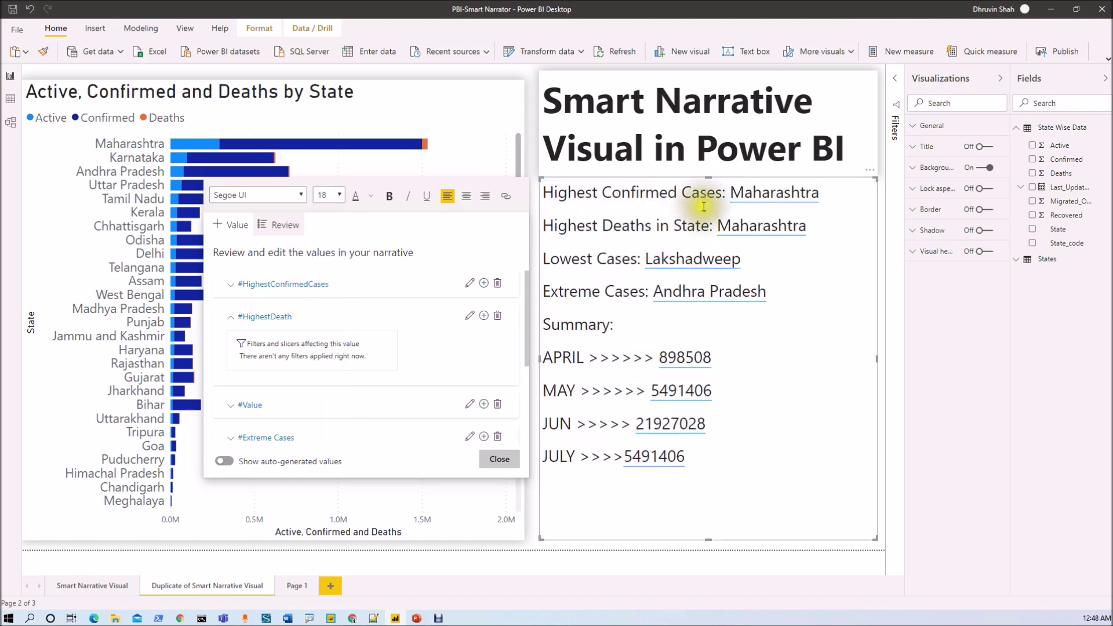
Step: Bold the labels for highest confirmed cases, highest deaths in state, lowest cases and extreme cases
drag(725, 195, 742, 258)
click(724, 193)
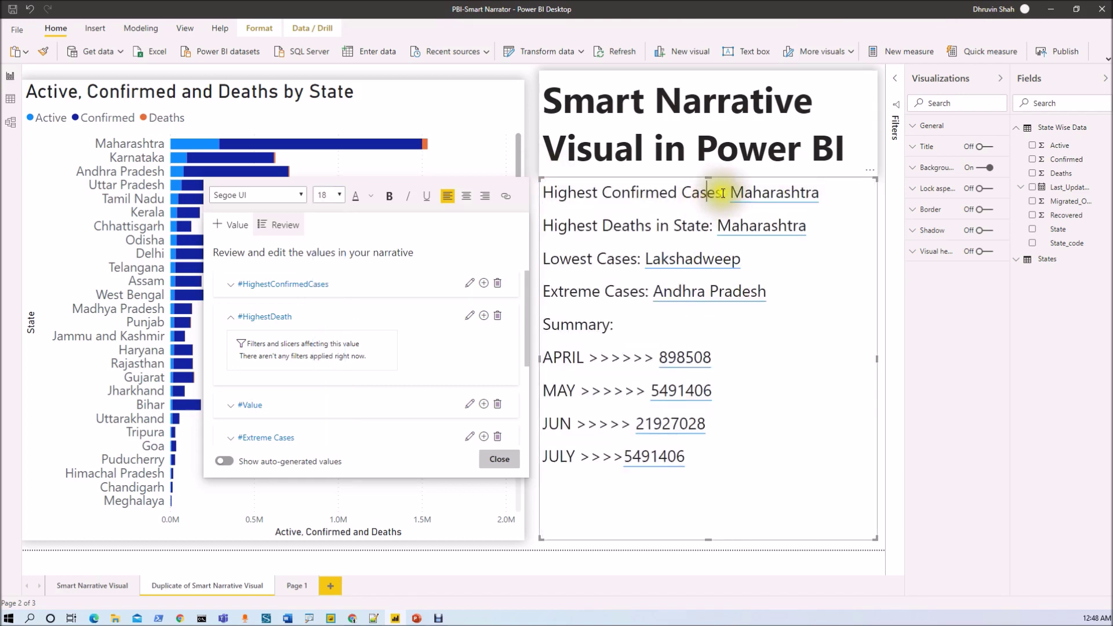
drag(724, 193, 543, 193)
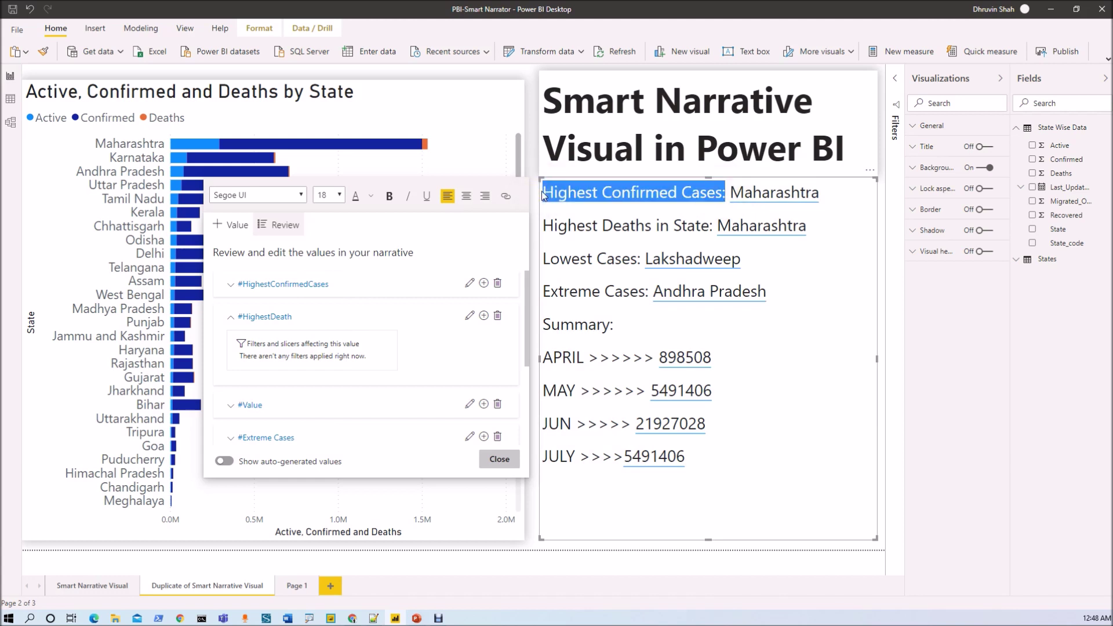
key(ctrl+b)
drag(542, 225, 713, 225)
key(ctrl+b)
drag(543, 258, 644, 259)
key(ctrl+b)
drag(543, 291, 648, 291)
key(ctrl+b)
Step: Bold the "Summary:" heading and the month names APRIL, MAY, JUN and JULY
drag(615, 325, 545, 324)
key(ctrl+b)
drag(585, 358, 545, 358)
key(ctrl+b)
drag(577, 390, 545, 391)
key(ctrl+b)
Step: Color the four month names light blue and underline the "Summary:" heading
double_click(562, 358)
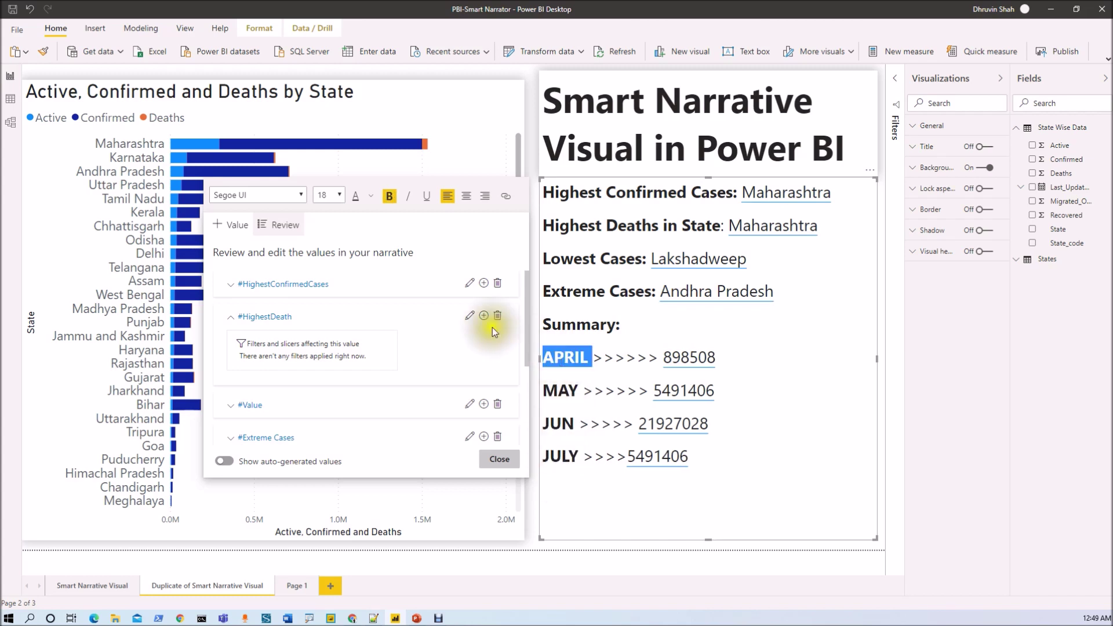
click(370, 201)
click(400, 222)
drag(576, 390, 545, 424)
click(355, 196)
click(355, 196)
drag(688, 456, 538, 460)
click(356, 196)
click(426, 196)
Step: Open the dynamic value after "Highest Confirmed Cases:" and examine its question and formatting options
click(777, 197)
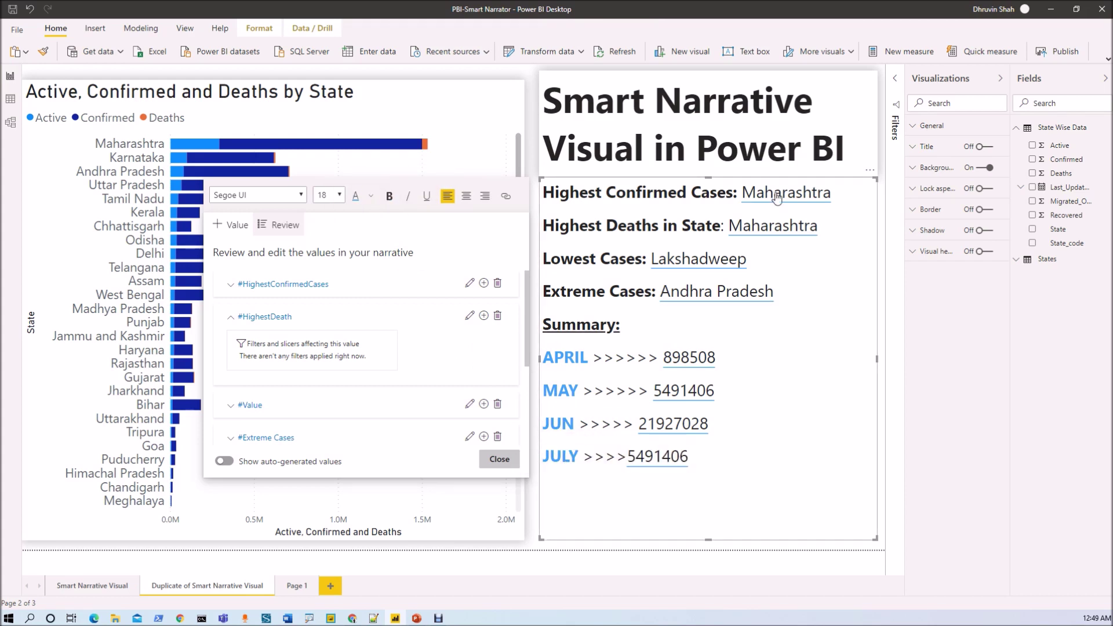
double_click(792, 197)
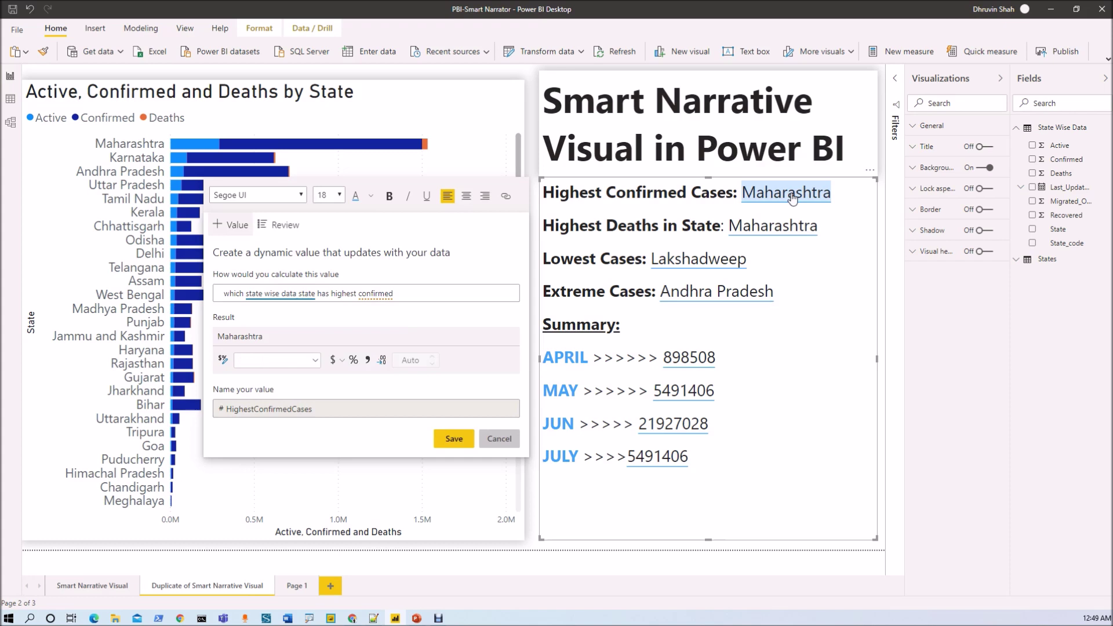
click(793, 199)
click(287, 296)
click(382, 301)
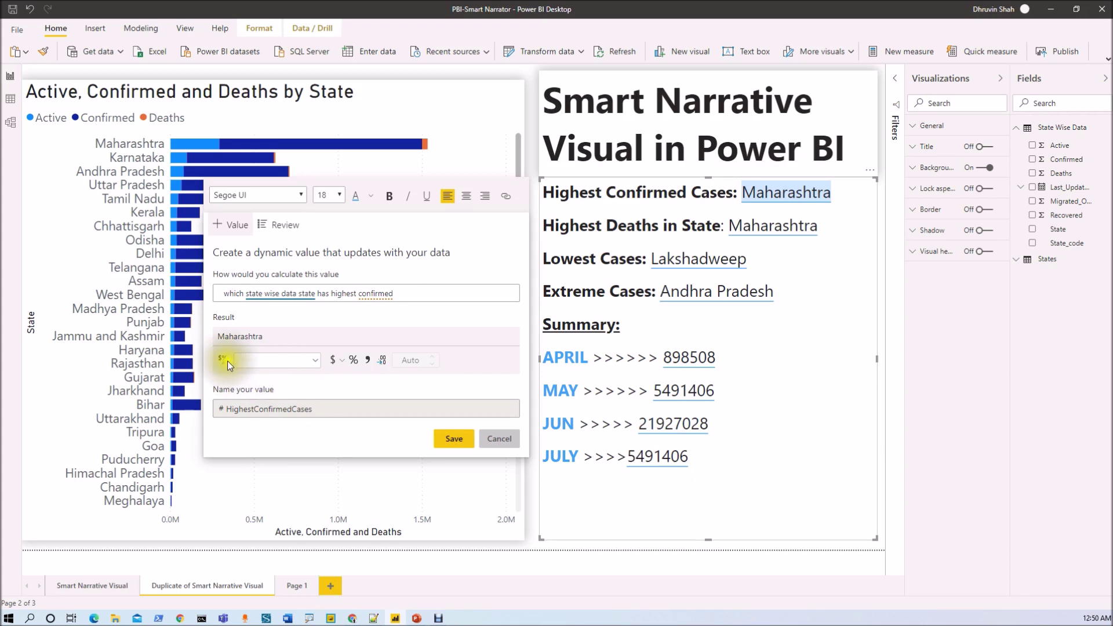
click(408, 359)
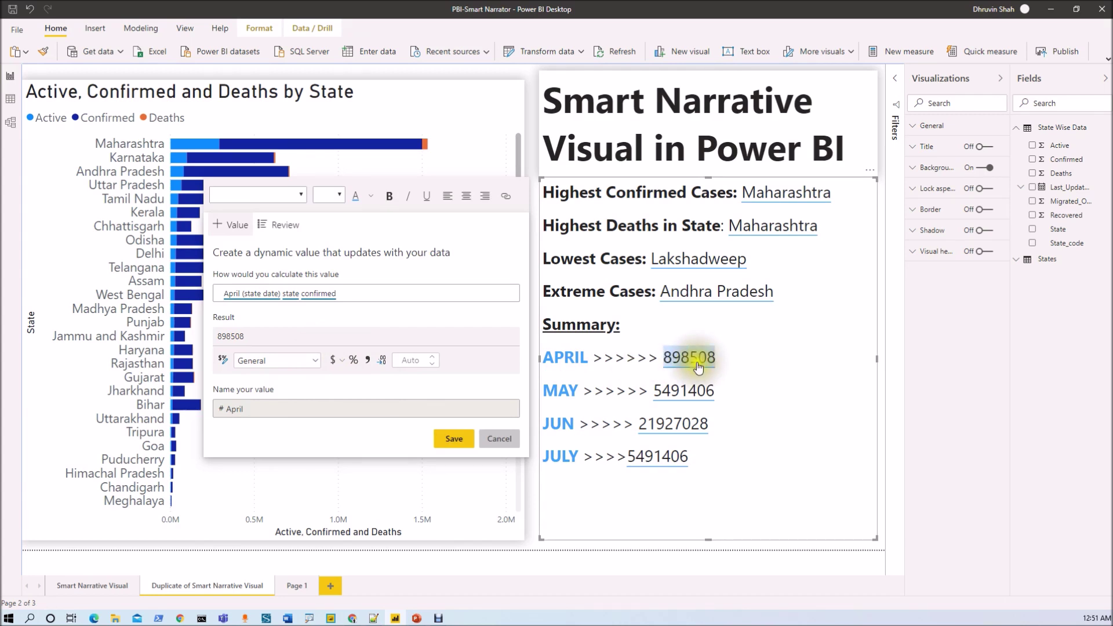
Step: Format the dynamic value after APRIL as a decimal number with 1 decimal place and save it
click(298, 364)
click(264, 427)
click(432, 364)
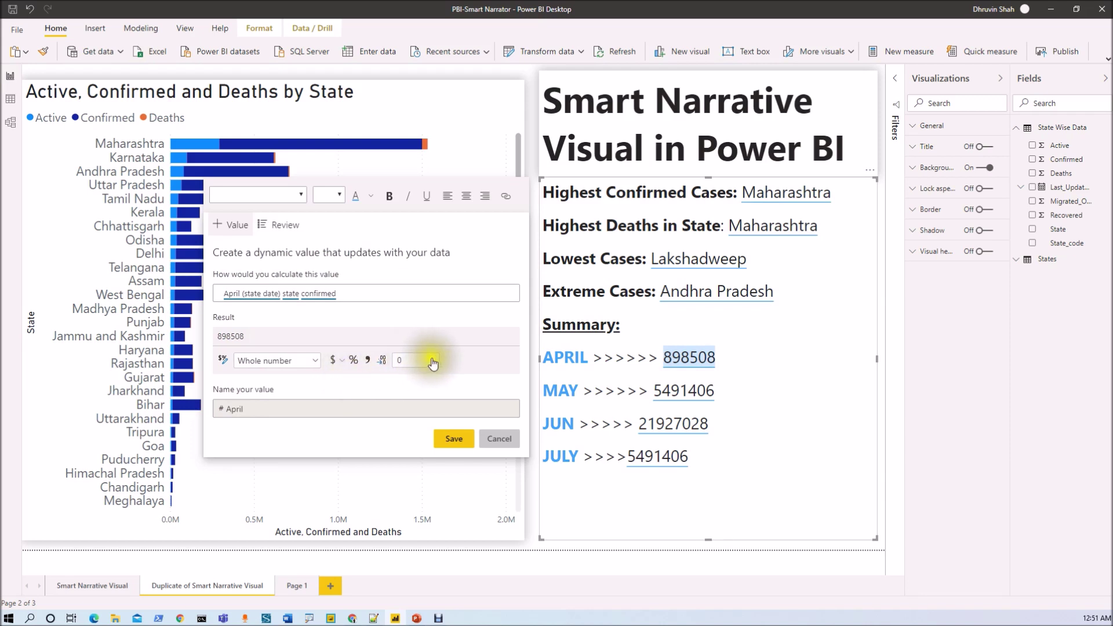
click(432, 360)
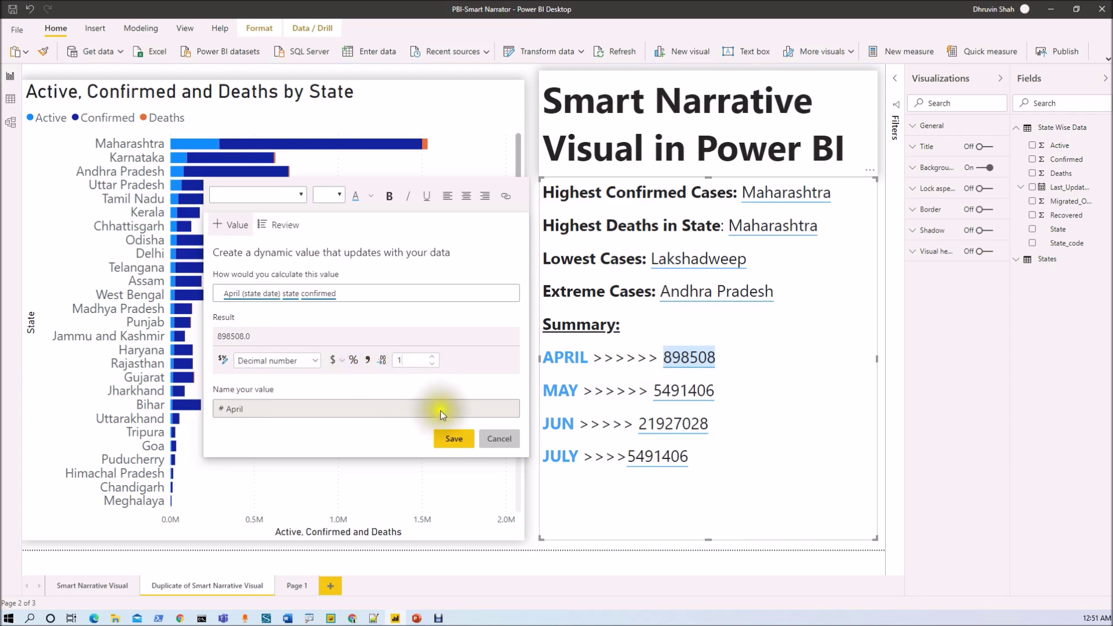
click(443, 439)
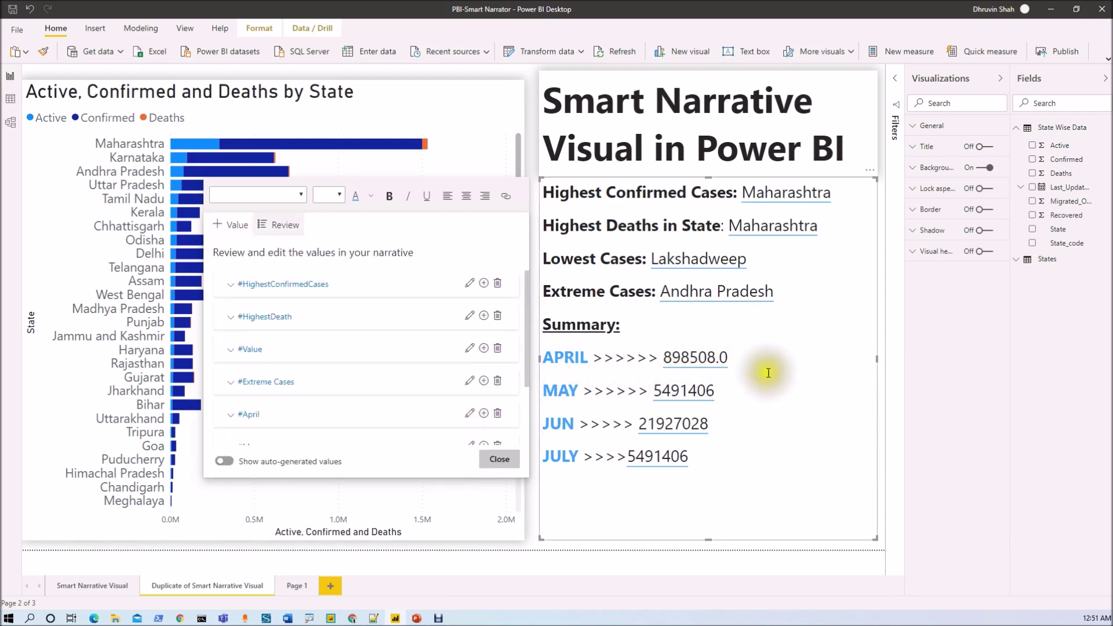
click(691, 402)
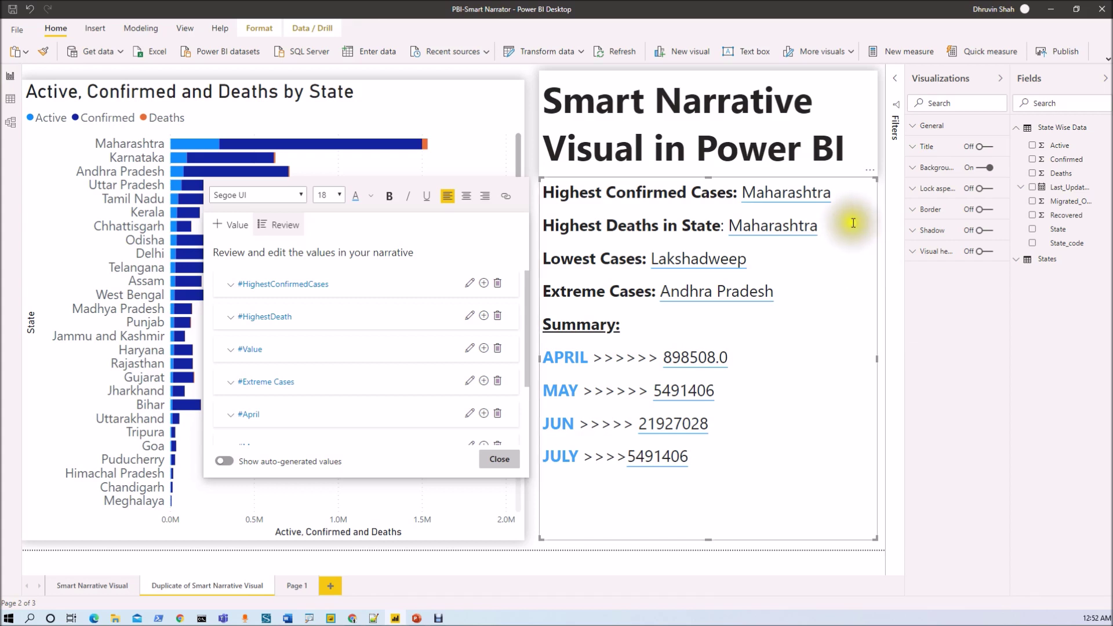
Step: Turn on the narrative visual's title, set its text to "Summary" and center it
click(980, 148)
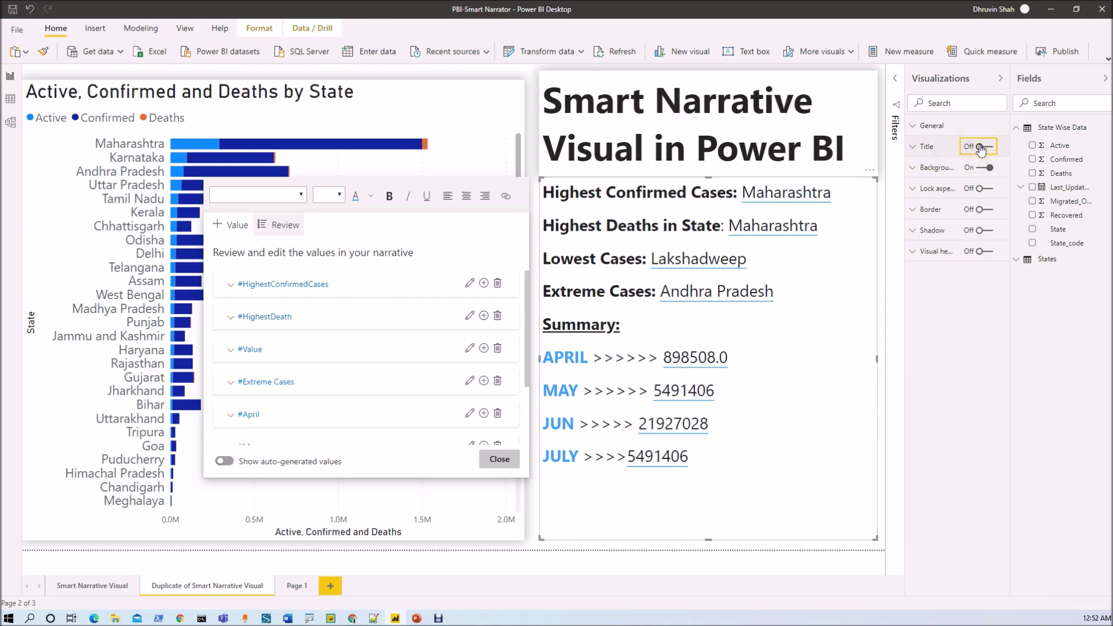
click(918, 156)
click(933, 178)
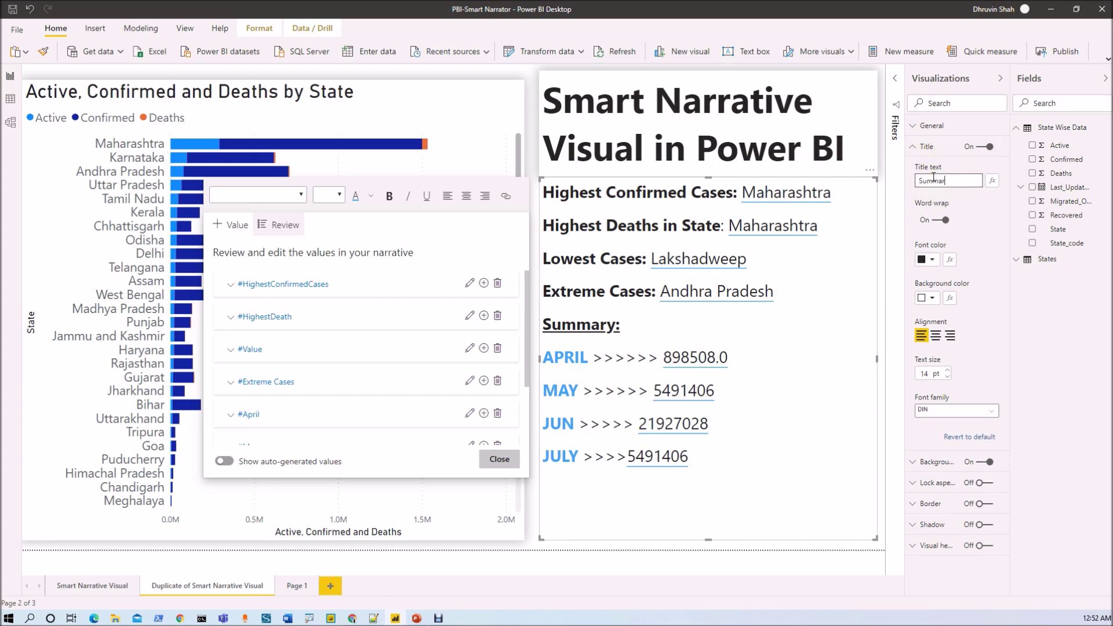
click(937, 336)
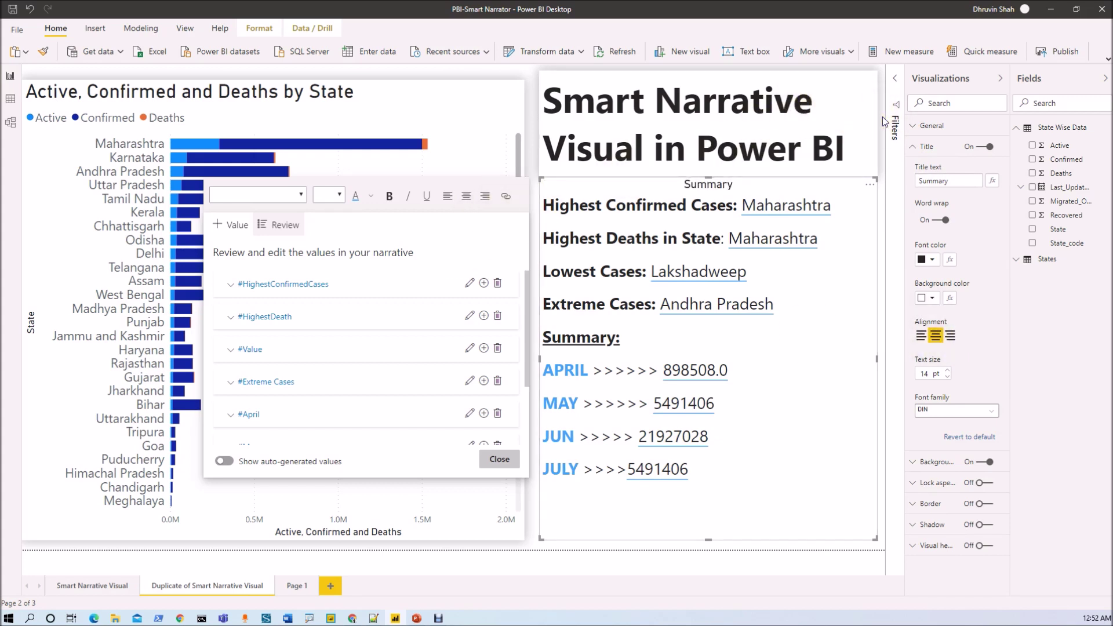
click(861, 190)
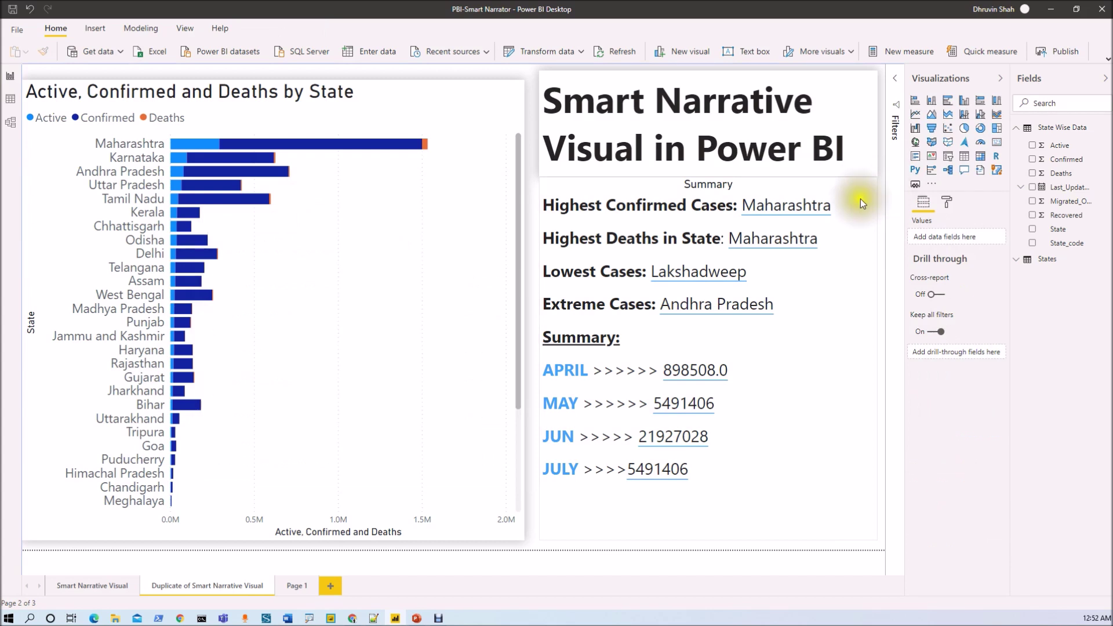
Step: Turn on the shadow for the smart narrative visual
click(833, 188)
click(963, 233)
click(931, 389)
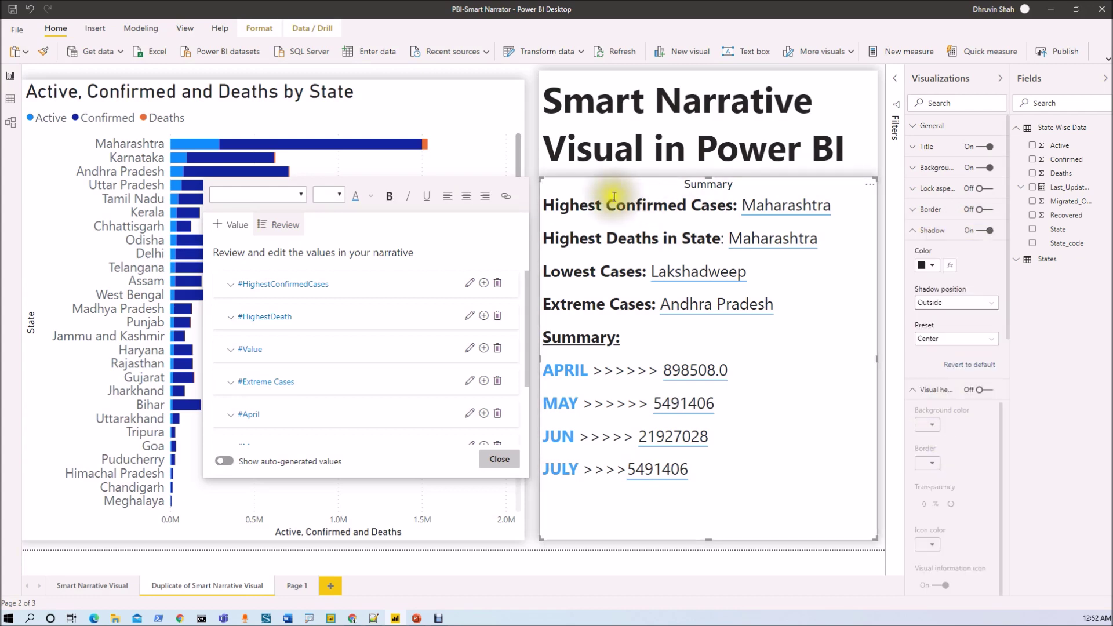
click(529, 165)
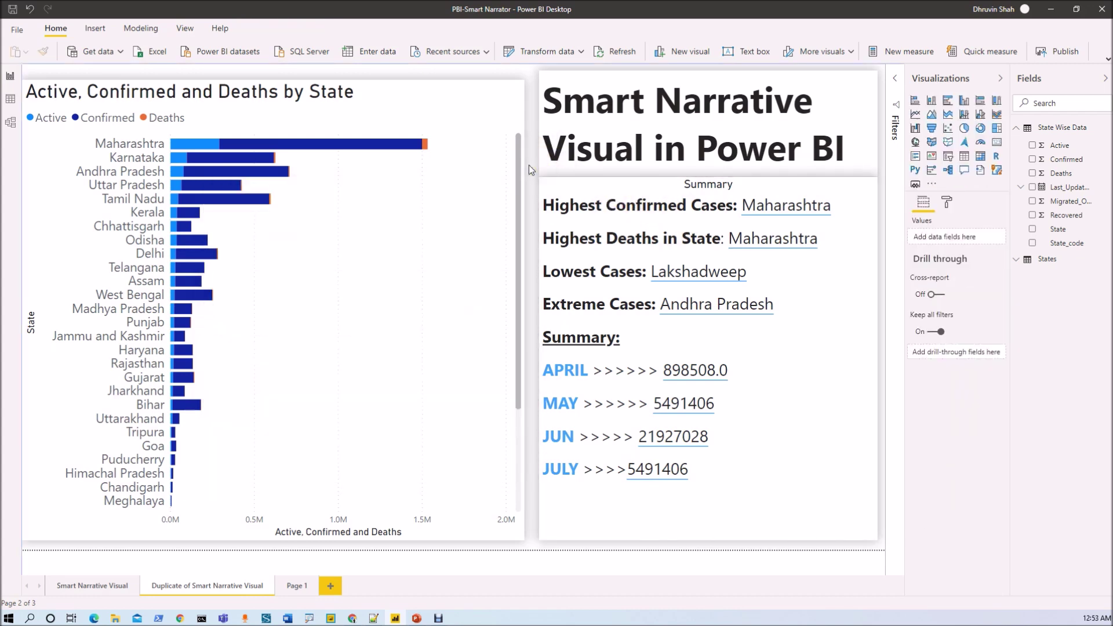
Step: Cross-filter the narrative by Tamil Nadu in the state chart to check how its dynamic values respond
click(204, 202)
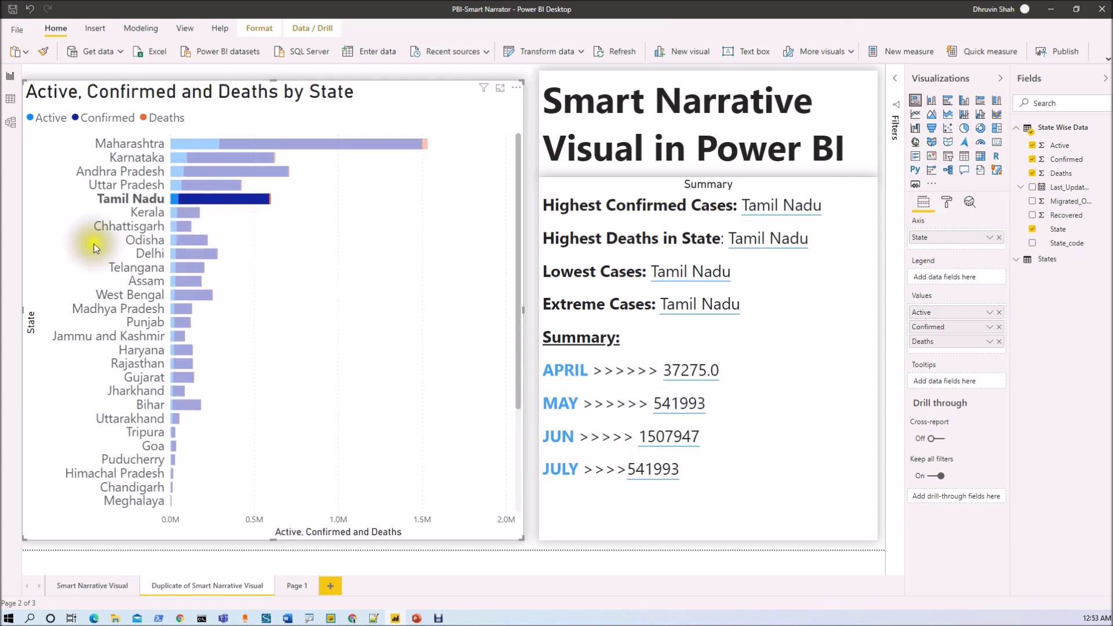
drag(267, 178, 269, 327)
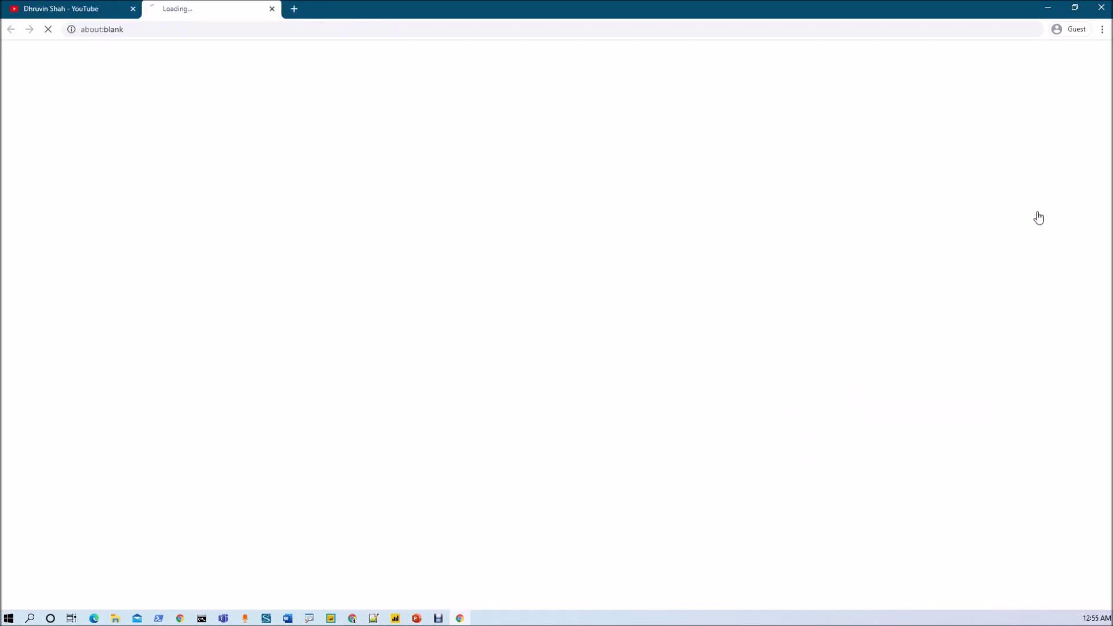
click(1035, 211)
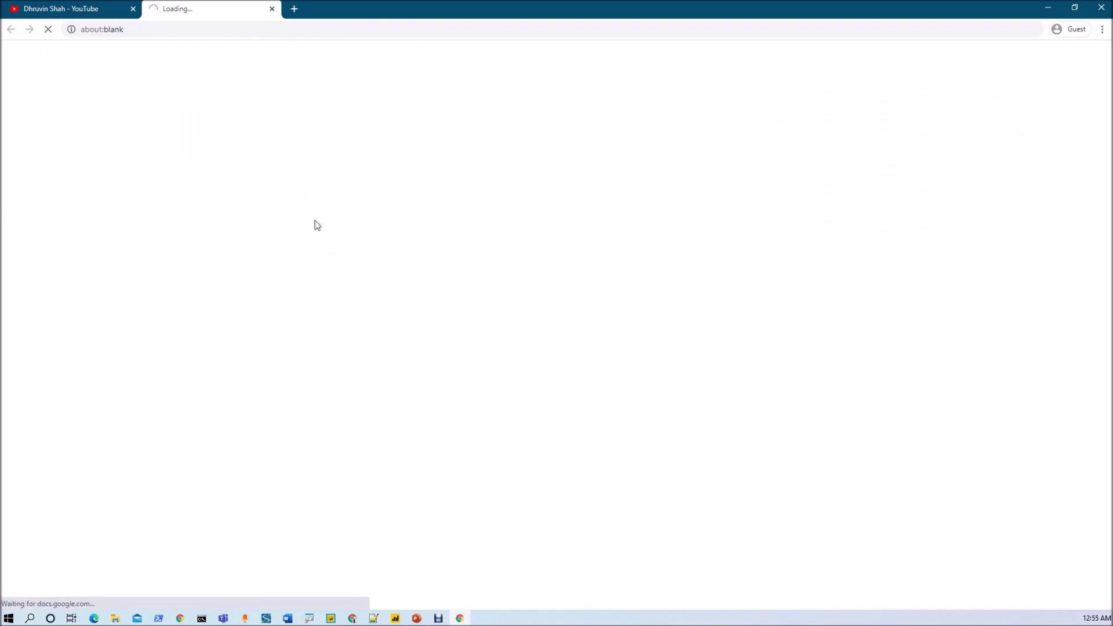